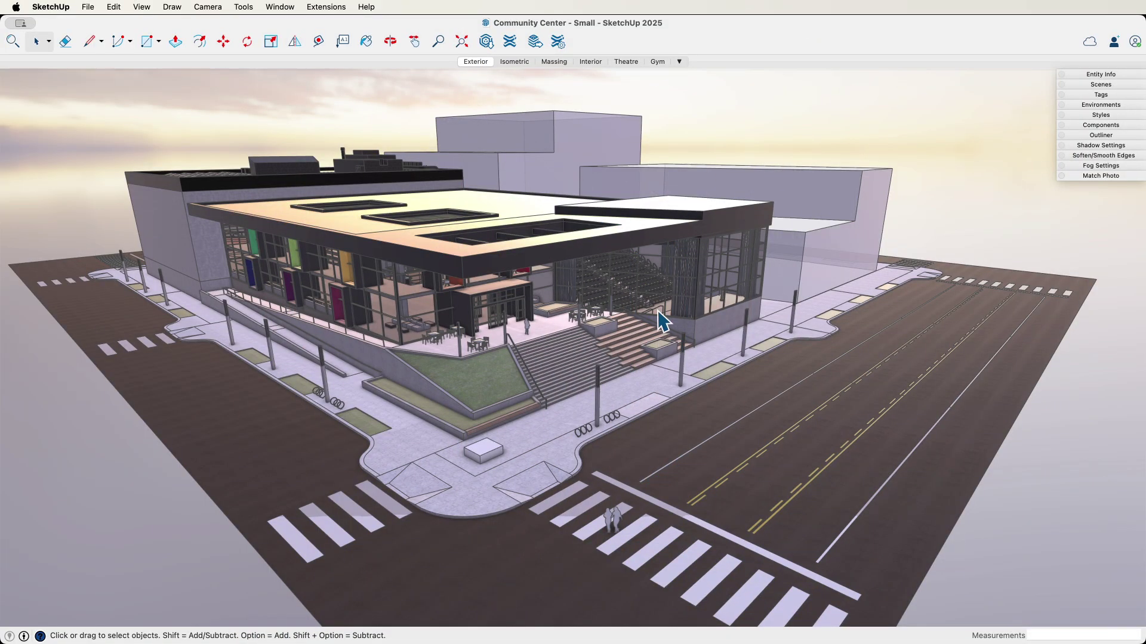
- Examine the community center's exterior from above and at street level, including the roof, corner facade and entrance stairs
middle_click_drag(740, 416, 747, 441)
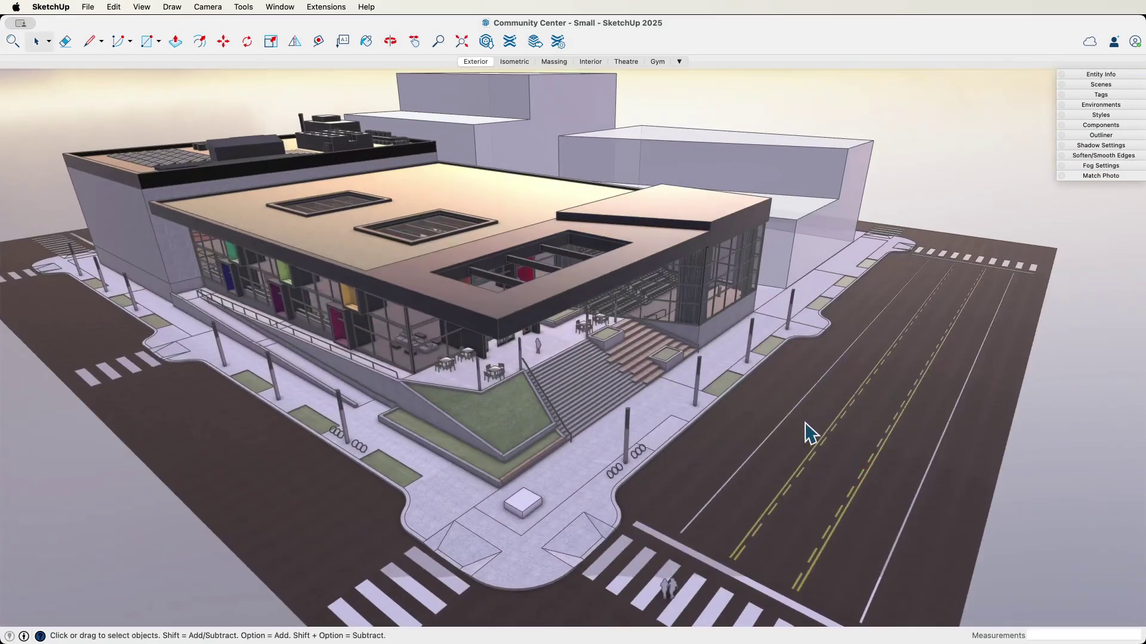
scroll(590, 284, "up", 5)
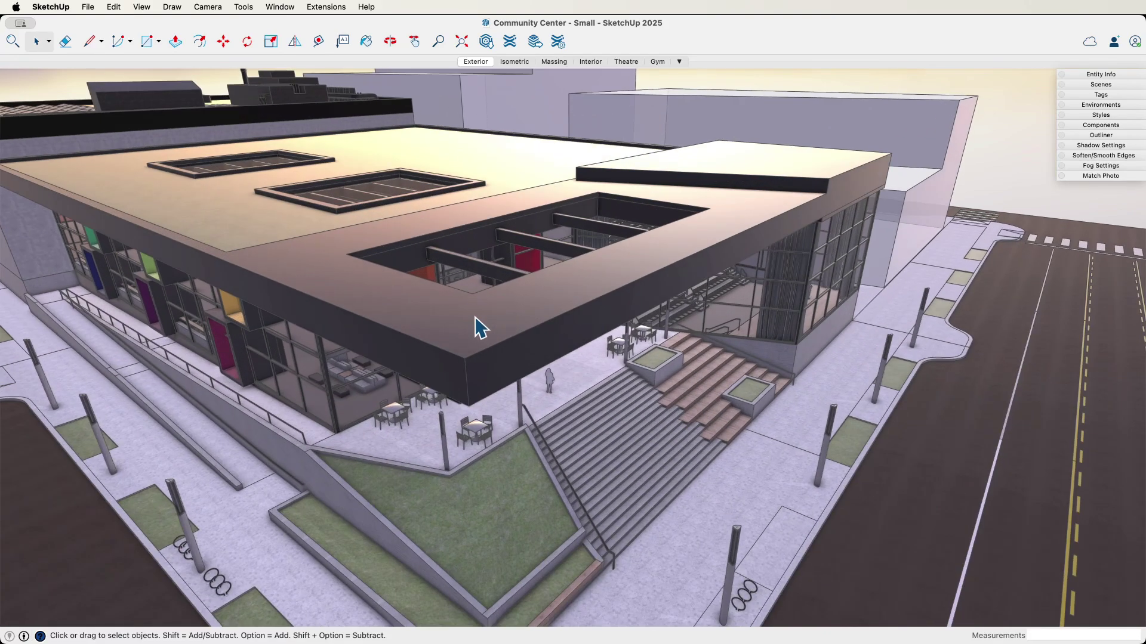
middle_click_drag(475, 325, 526, 247)
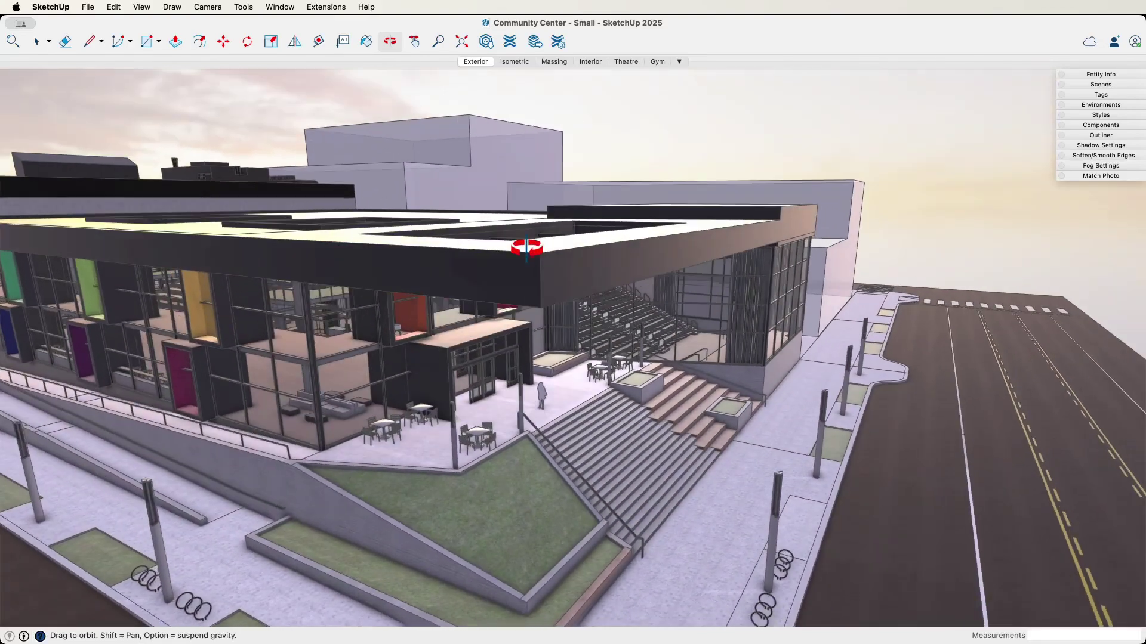
key("o")
left_click_drag(434, 379, 391, 334)
key("space")
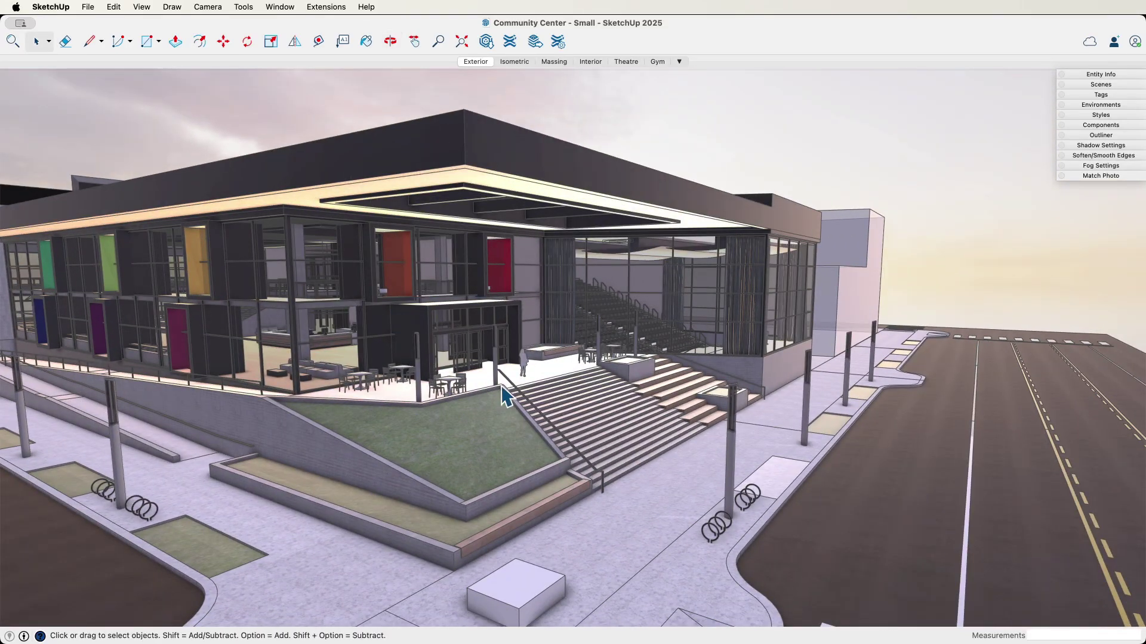
- Open the upper concrete planter beside the wooden steps for editing and select its long outer side face
scroll(609, 378, "up", 10)
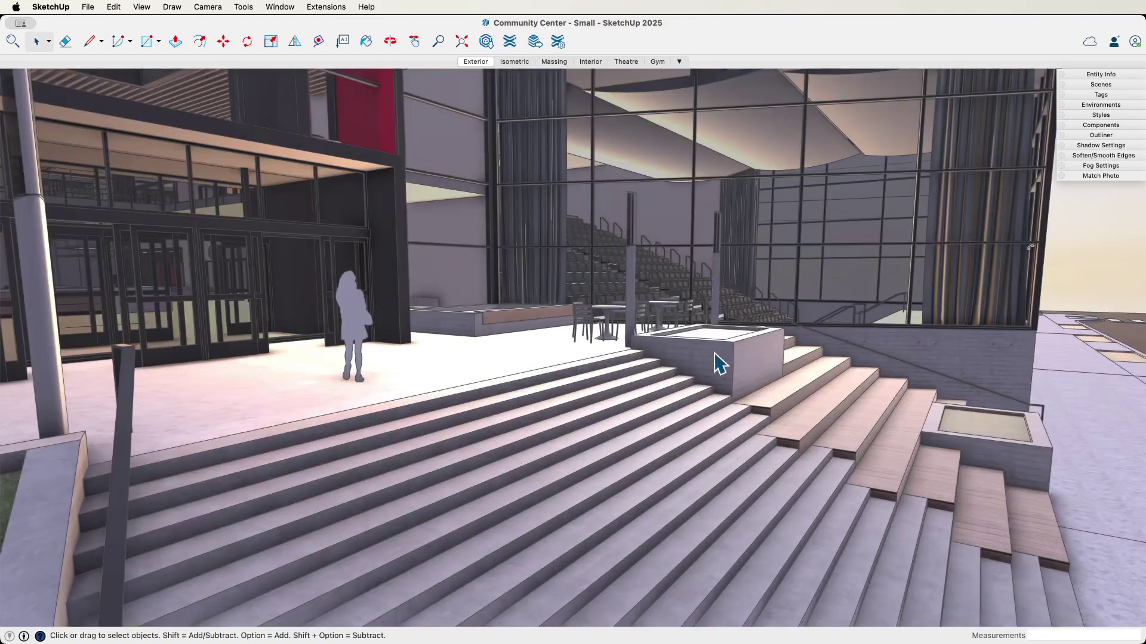
middle_click_drag(720, 363, 607, 401)
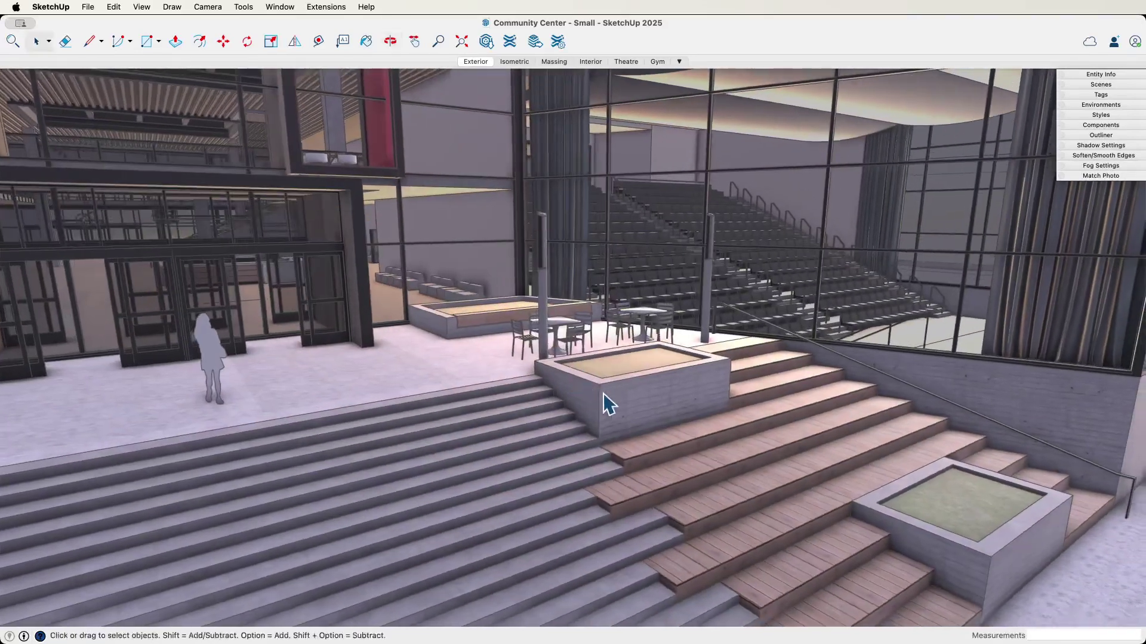
left_click(635, 403)
double_click(634, 402)
left_click(633, 400)
double_click(633, 400)
left_click(633, 400)
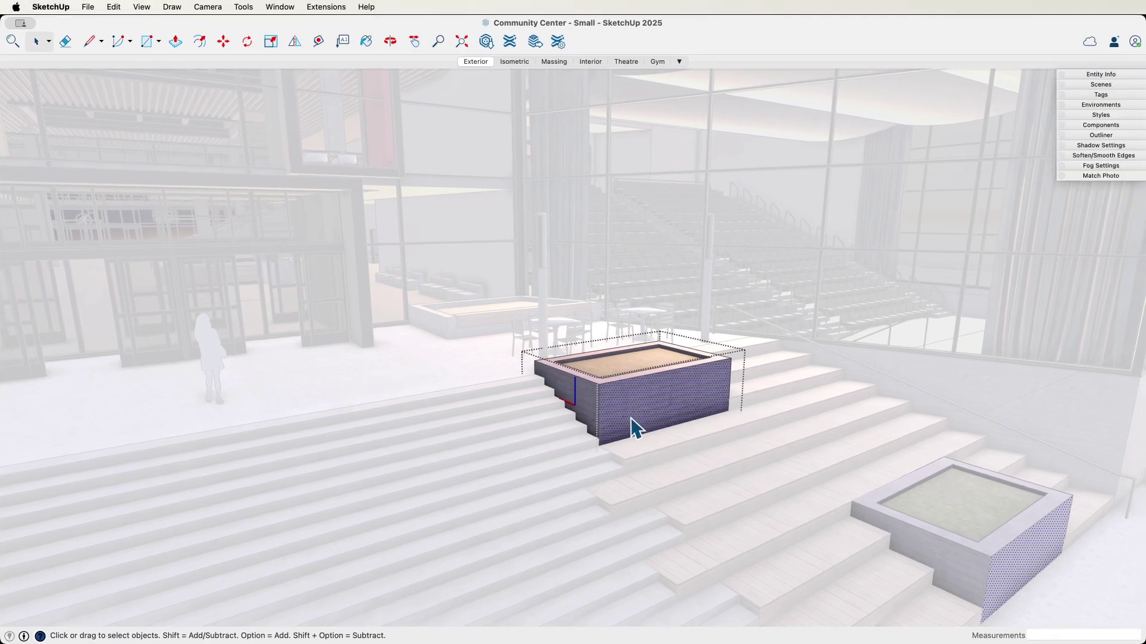
- Try to extend the planter's long outer side face outward with Push/Pull
key("p")
left_click(651, 418)
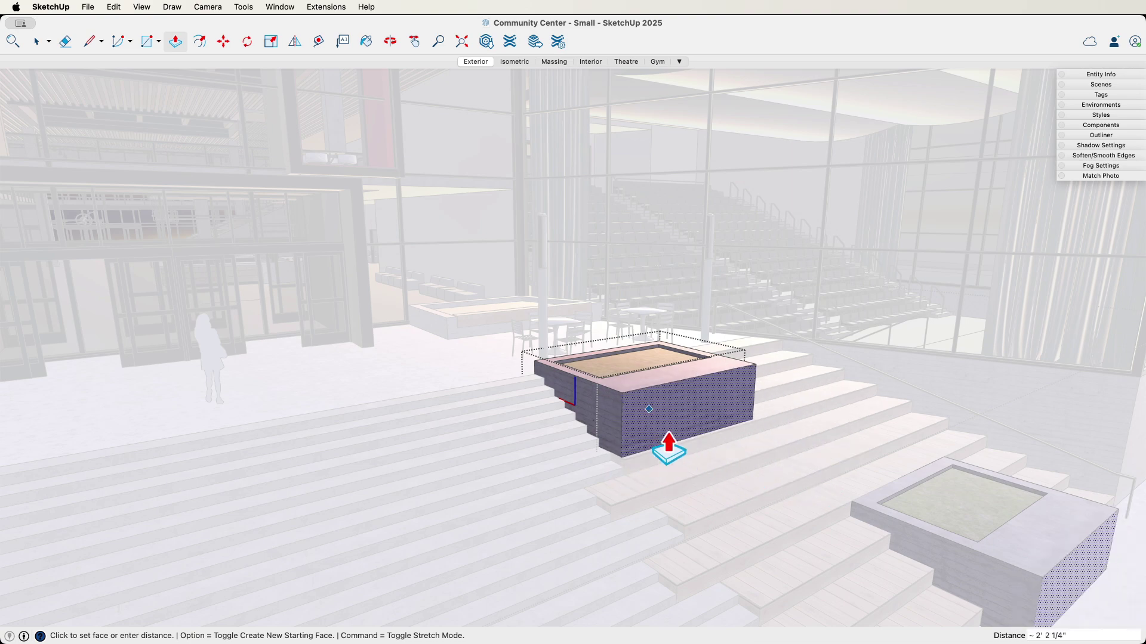
left_click(654, 391)
- Push/Pull the planter's top rim upward by about 1' to make its walls taller
scroll(647, 388, "up", 5)
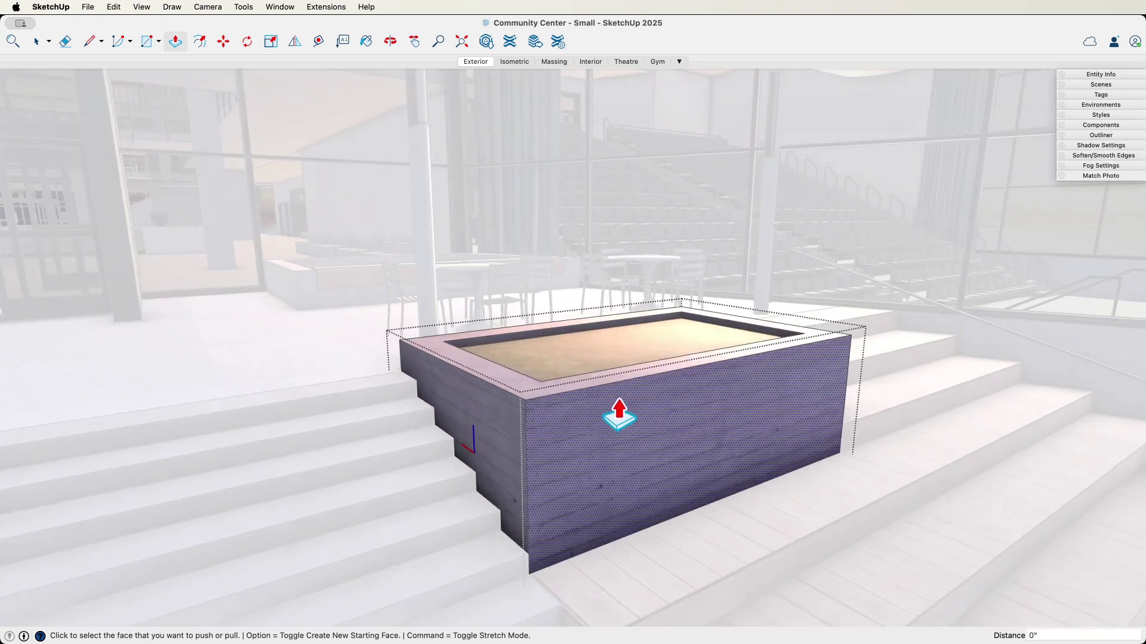
scroll(619, 415, "up", 3)
left_click(525, 401)
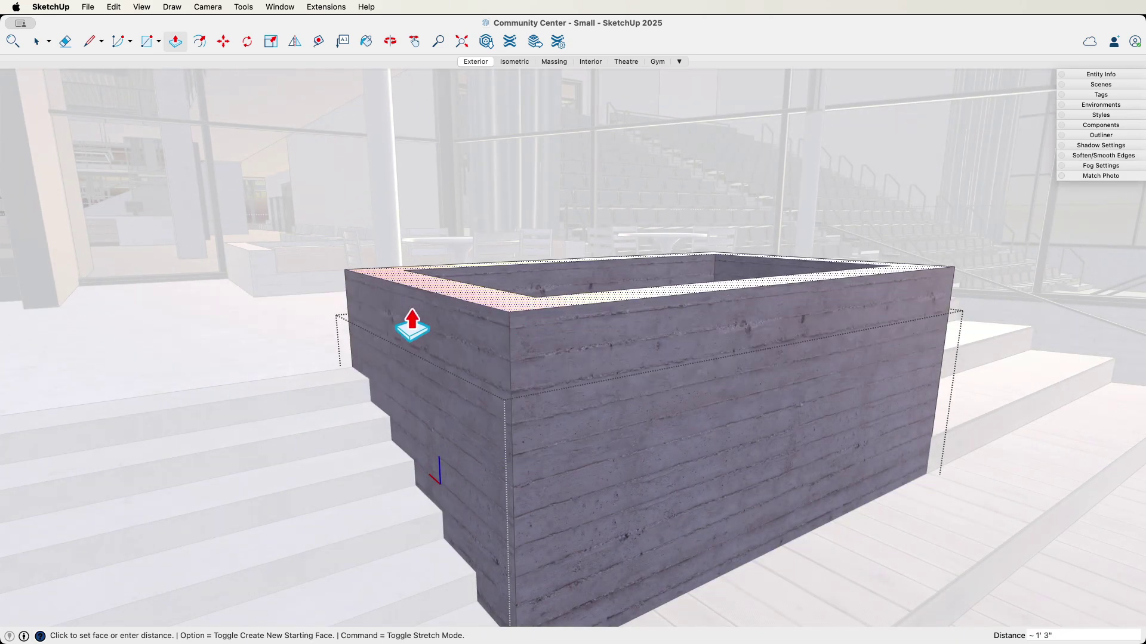
left_click(652, 365)
middle_click_drag(652, 366, 639, 440)
scroll(552, 376, "down", 2)
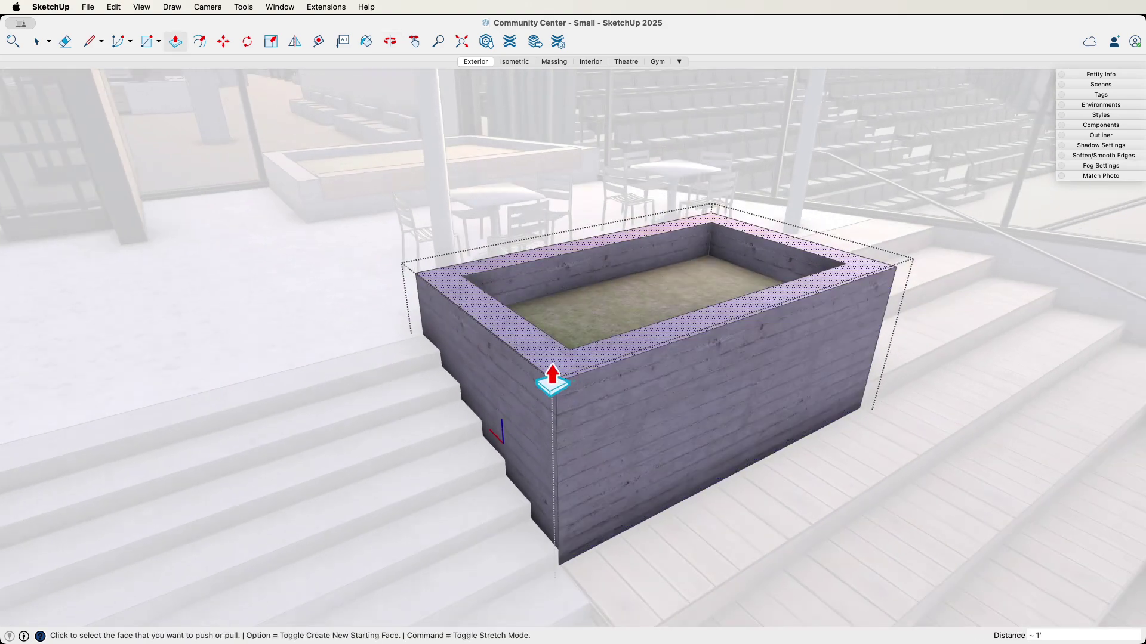
scroll(430, 294, "down", 3)
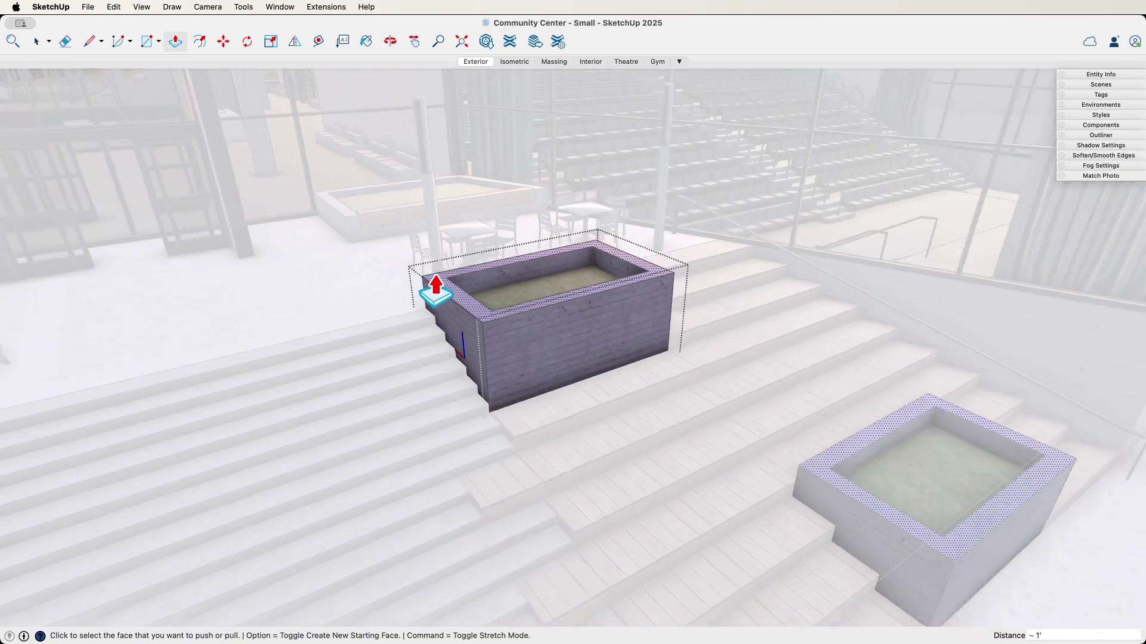
scroll(436, 289, "down", 2)
- Leave the planter and its surrounding site group to return to the whole model with nothing selected
key("space")
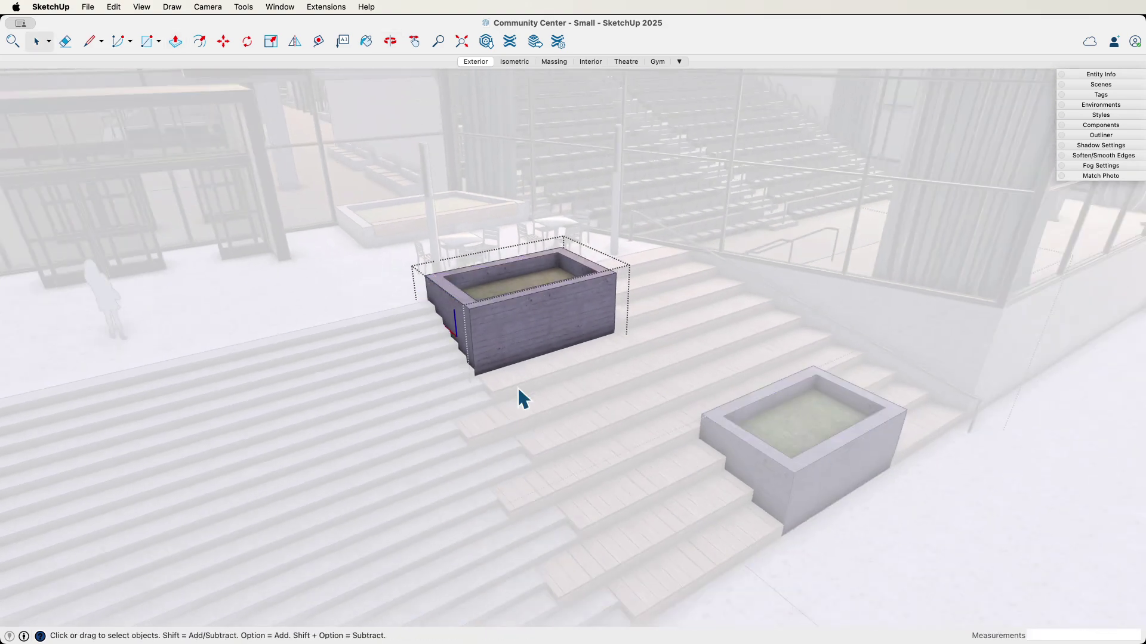
left_click(411, 382)
scroll(477, 352, "down", 3)
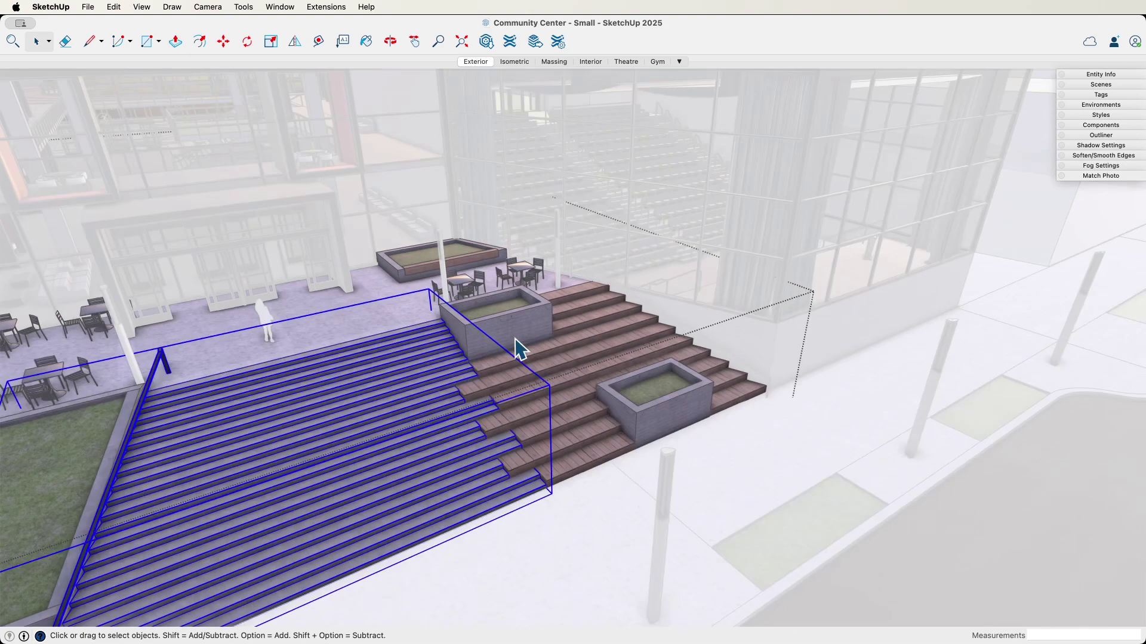
scroll(955, 395, "down", 8)
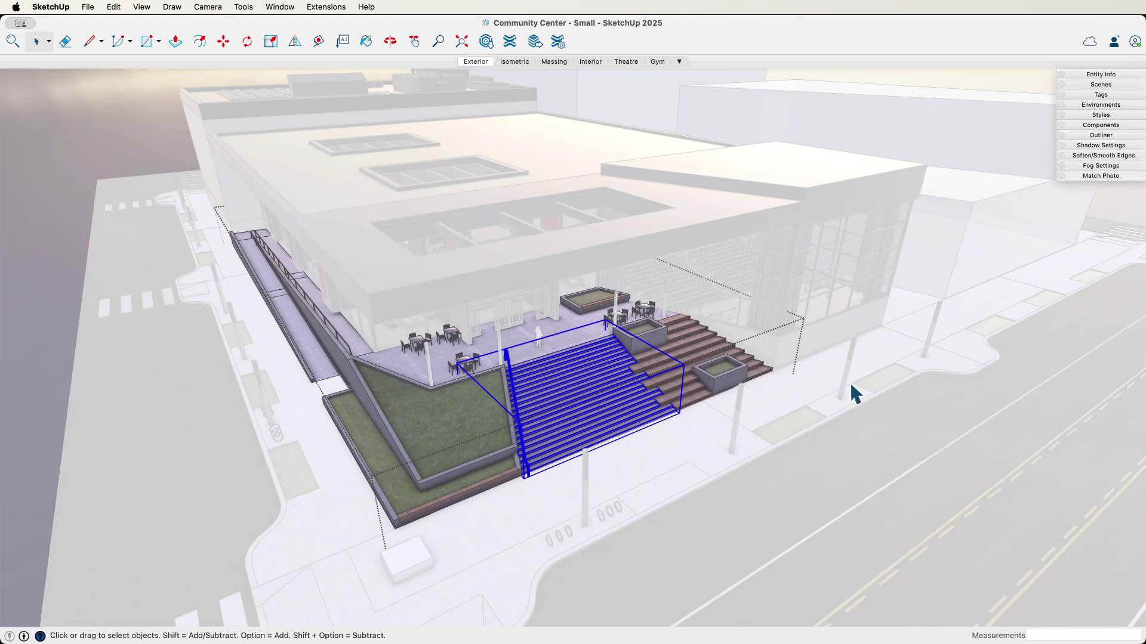
left_click(158, 166)
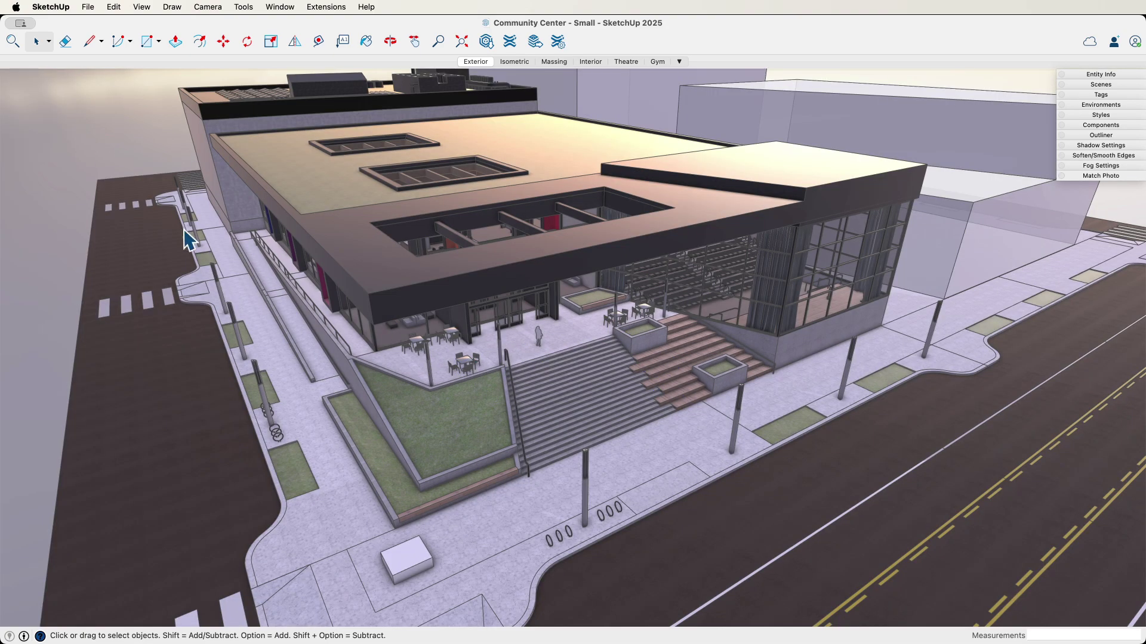
- Display the face settings of the COLOR_AO style, including its ambient occlusion options
mouse_move(506, 391)
middle_mouse_down()
mouse_move(493, 330)
mouse_move(417, 312)
mouse_move(364, 328)
mouse_move(334, 364)
mouse_move(530, 360)
mouse_move(510, 393)
middle_mouse_up()
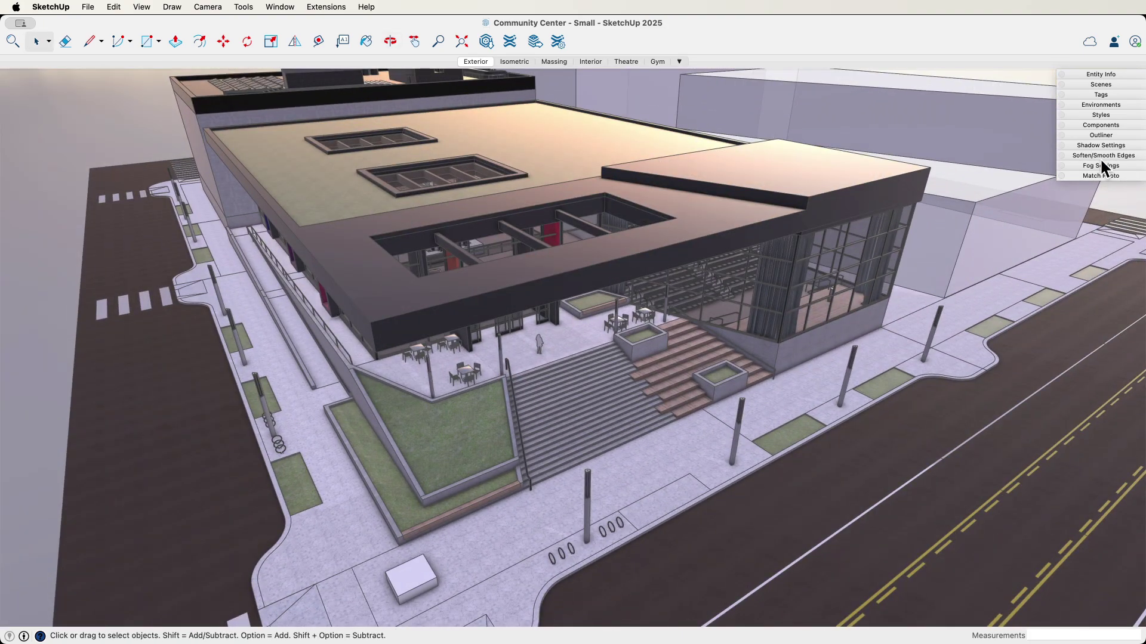
scroll(305, 170, "down", 4)
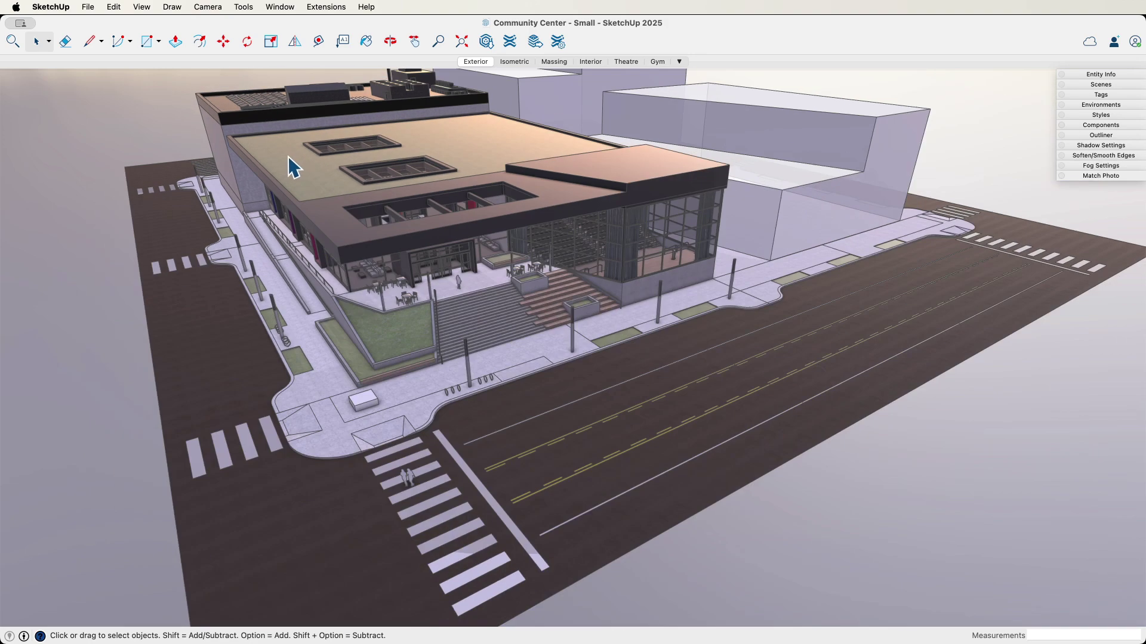
scroll(729, 182, "up", 3)
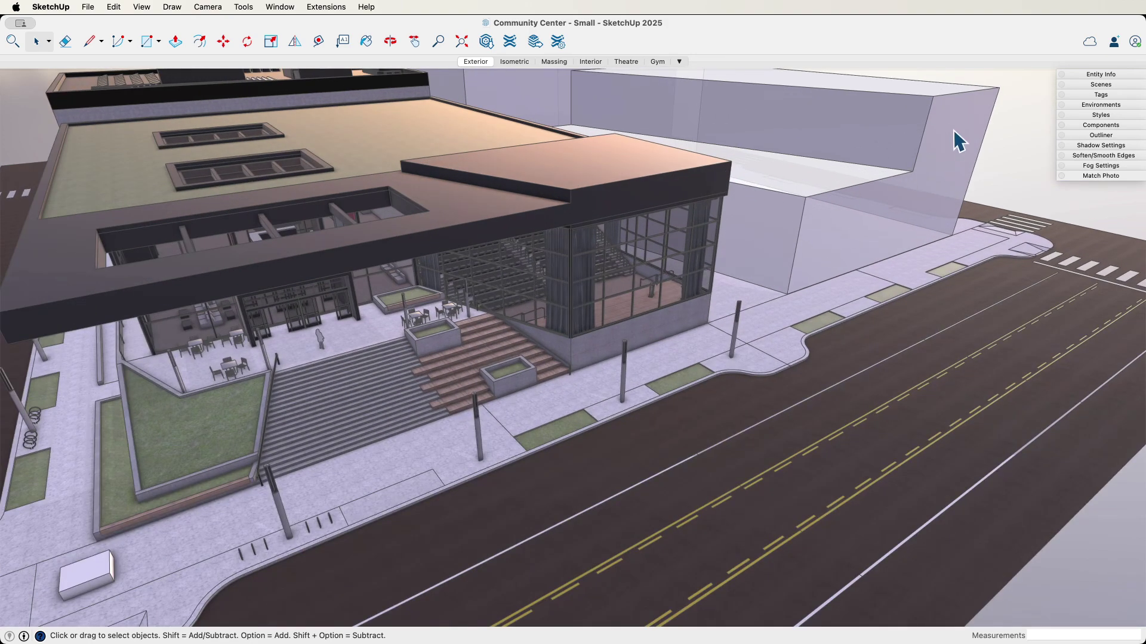
left_click(1100, 114)
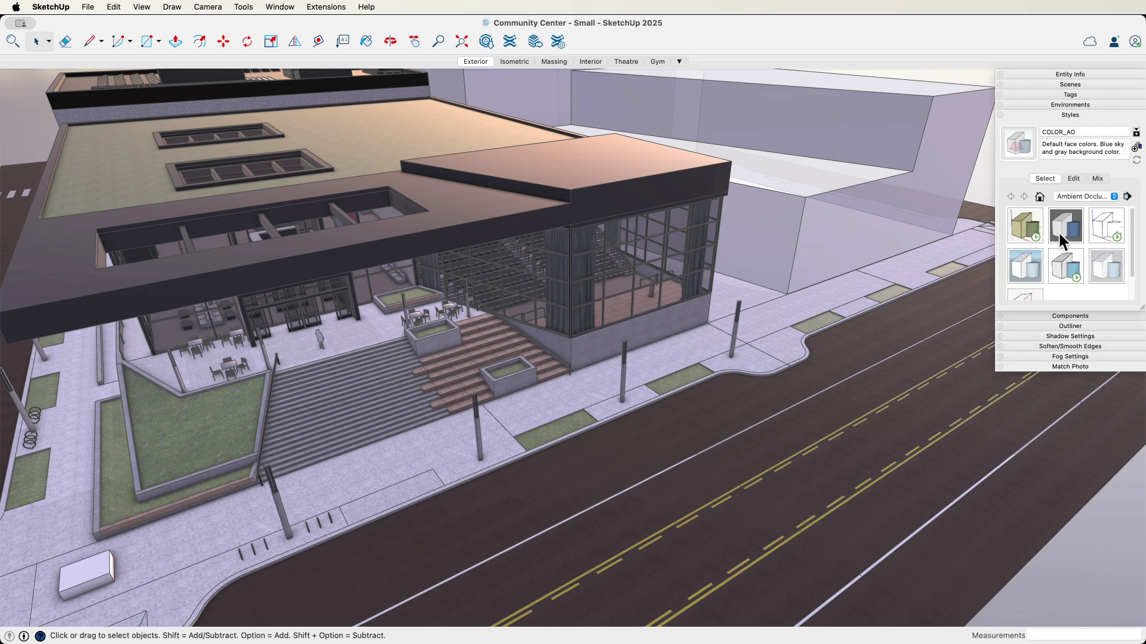
left_click(1071, 179)
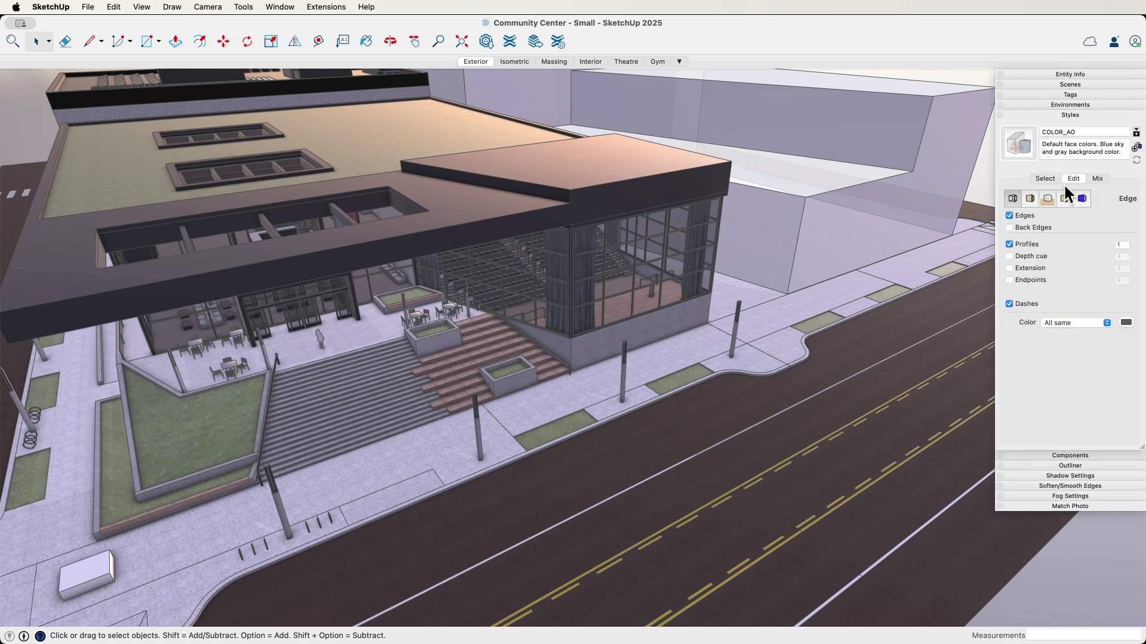
left_click(1029, 200)
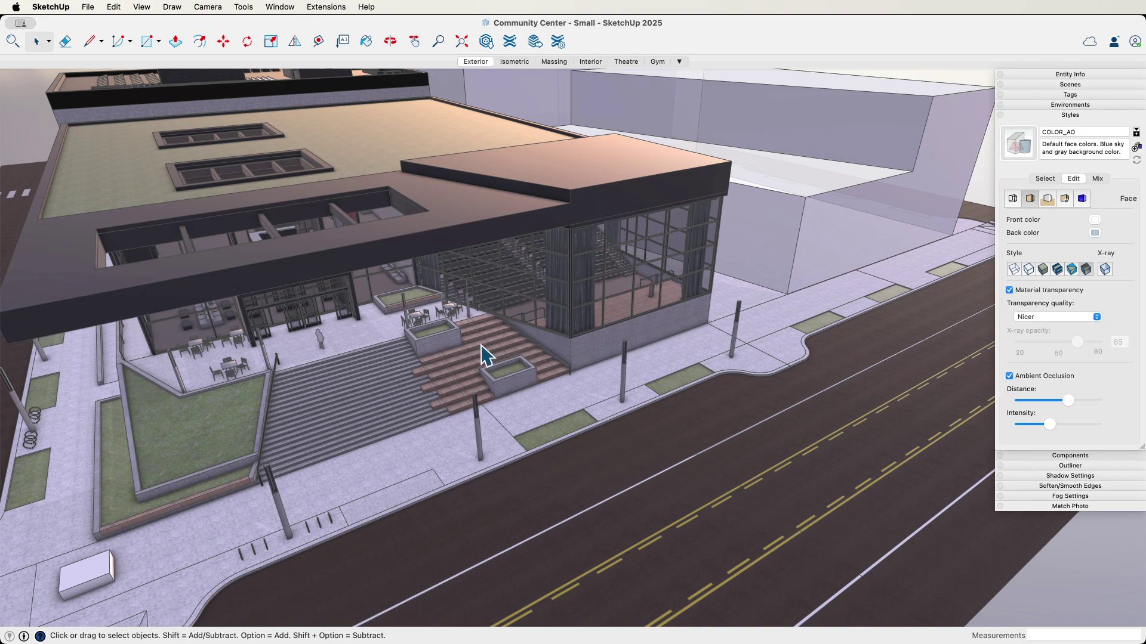
- Examine the ambient occlusion shading on the stairs, planters and entrance up close and across the whole building
scroll(370, 331, "up", 10)
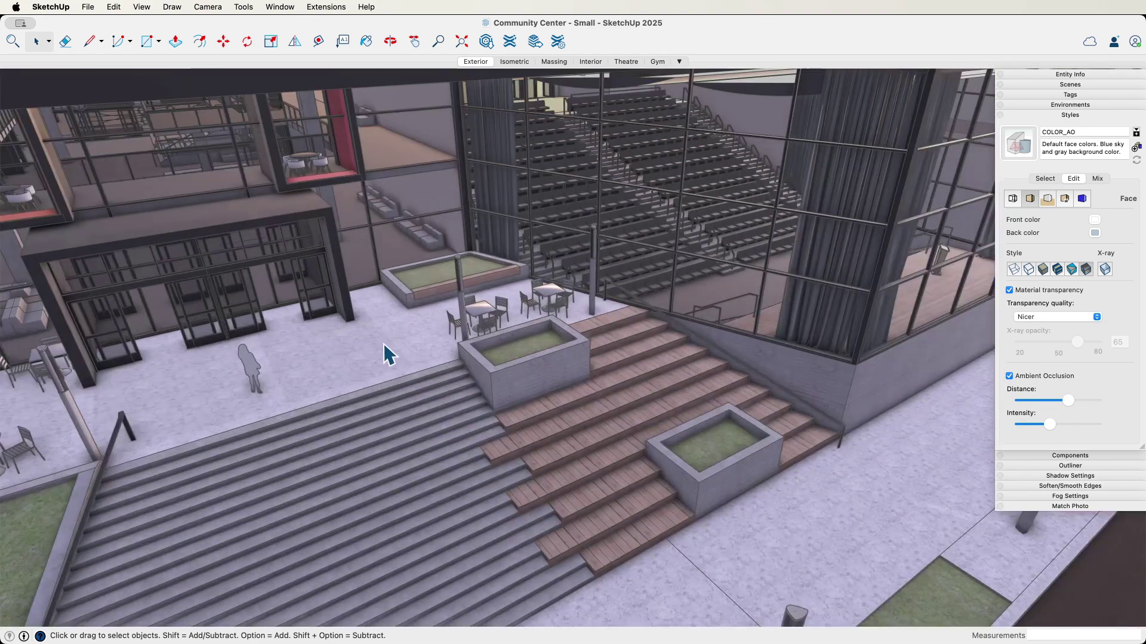
middle_click_drag(384, 345, 427, 312)
scroll(429, 313, "up", 5)
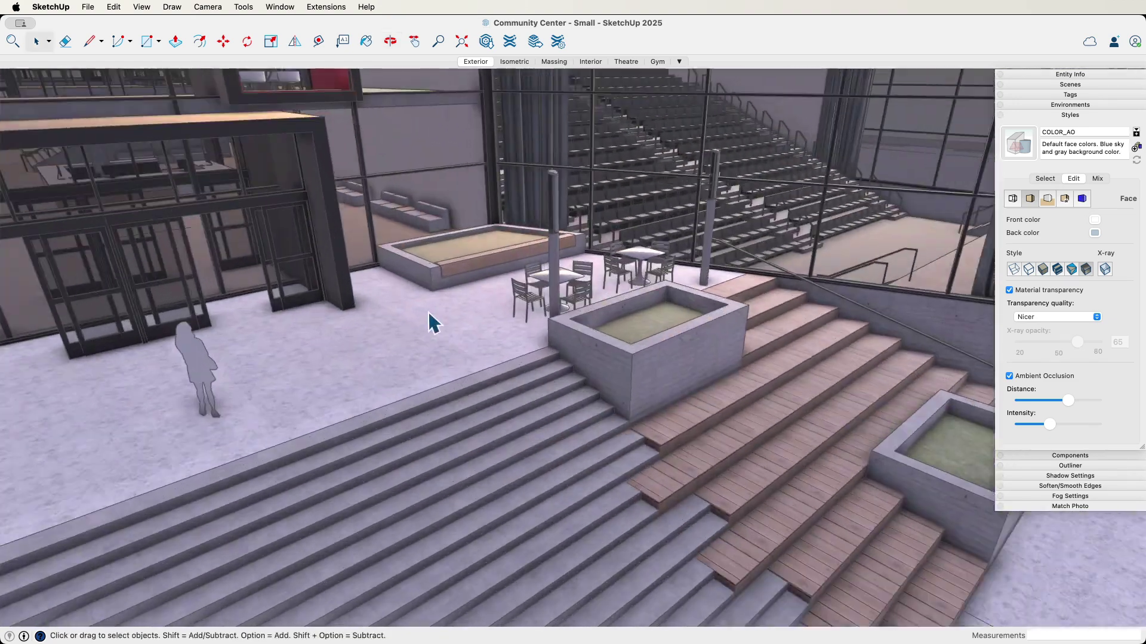
scroll(429, 314, "up", 2)
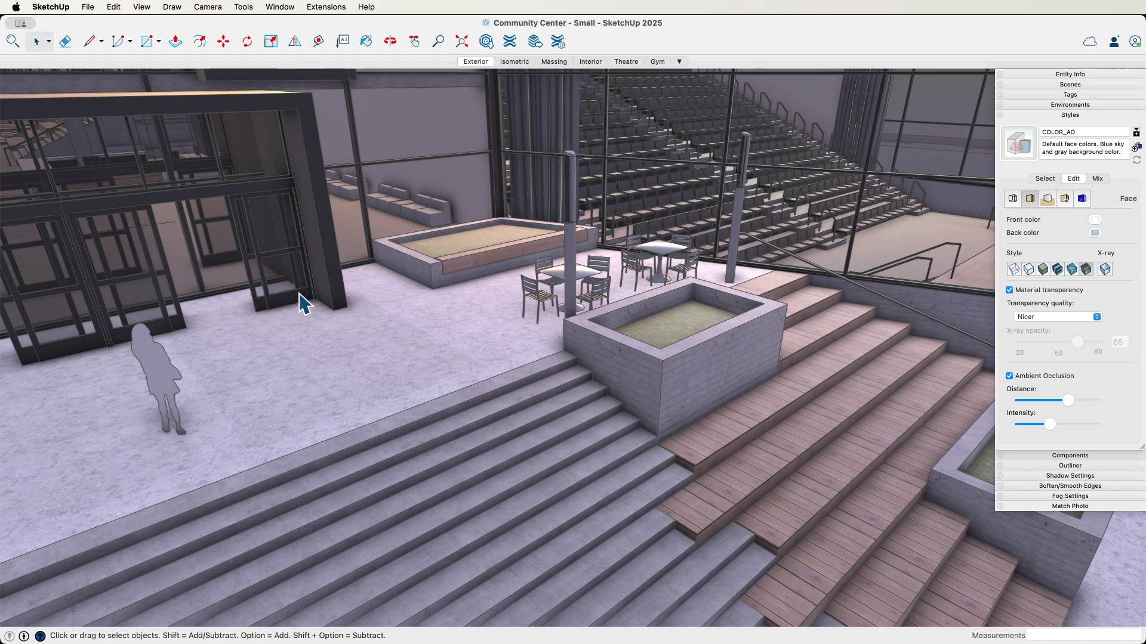
scroll(225, 324, "down", 5)
middle_click_drag(755, 404, 656, 343)
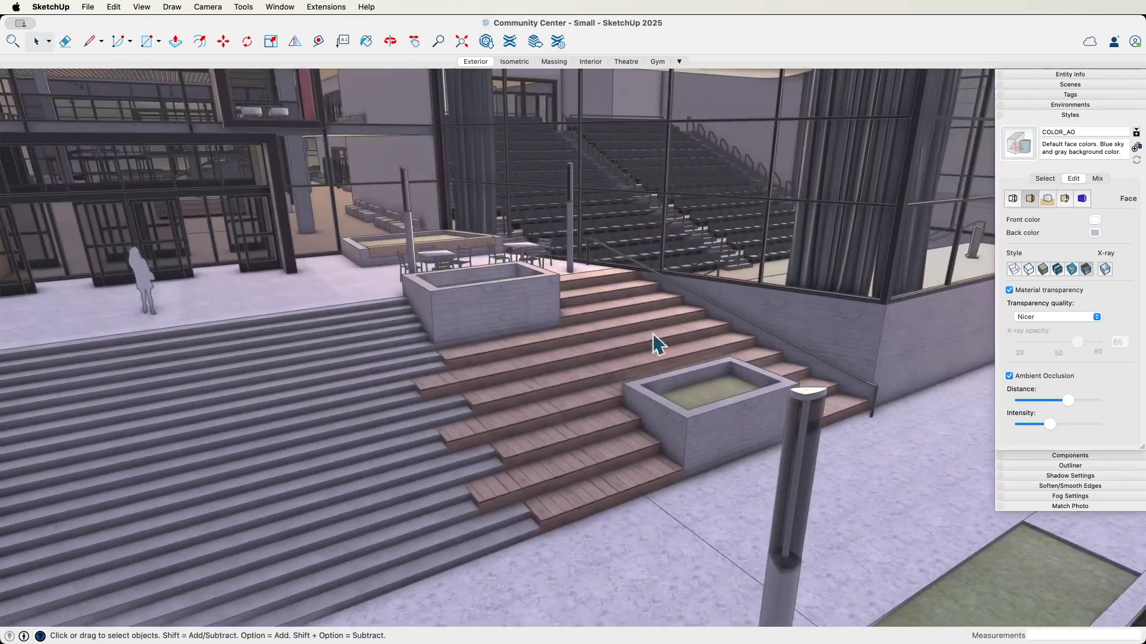
scroll(606, 325, "down", 3)
scroll(526, 300, "down", 3)
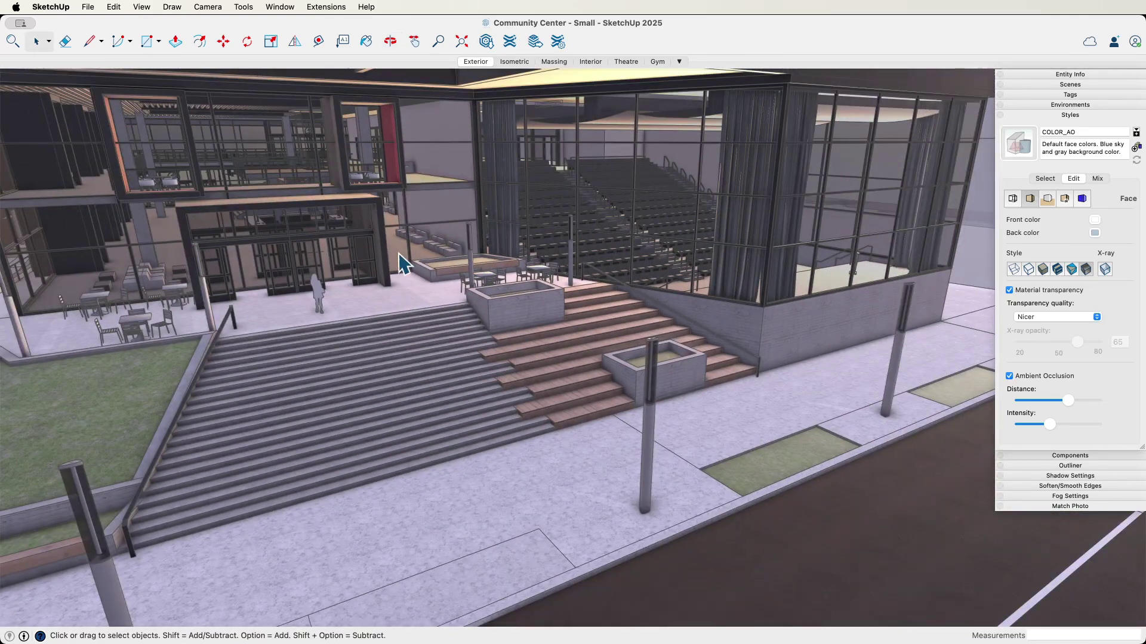
scroll(400, 263, "down", 3)
scroll(454, 249, "down", 5)
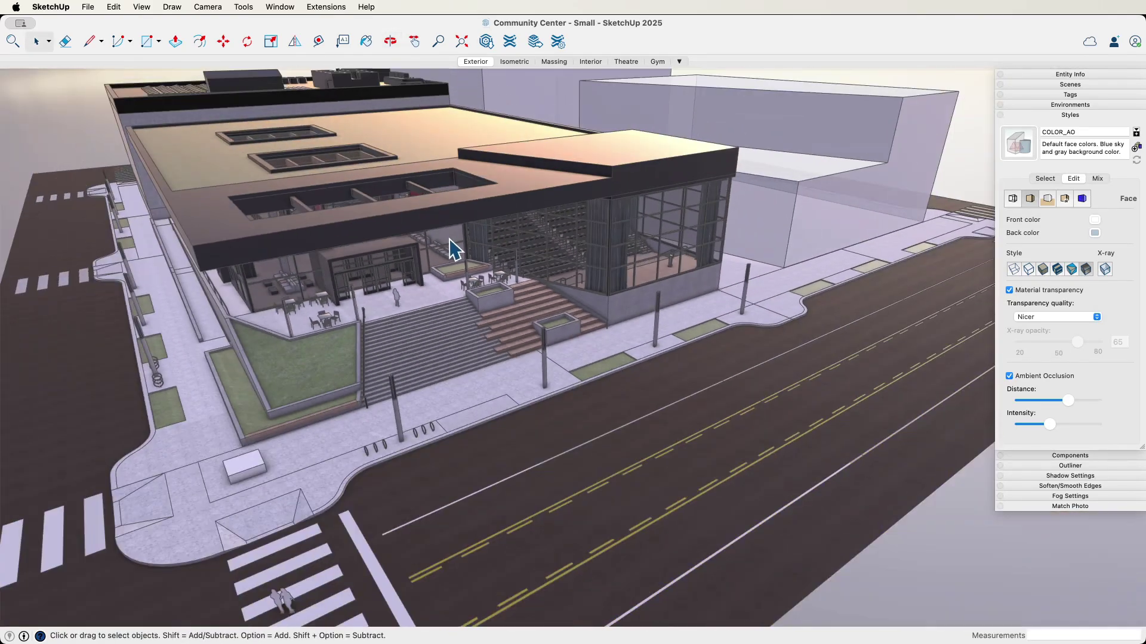
- Collapse the style settings and show an enlarged material palette listing Colors In Model beside the building
left_click(1064, 116)
mouse_move(758, 181)
middle_mouse_down()
mouse_move(775, 185)
mouse_move(672, 191)
mouse_move(759, 187)
mouse_move(764, 165)
mouse_move(762, 179)
middle_mouse_up()
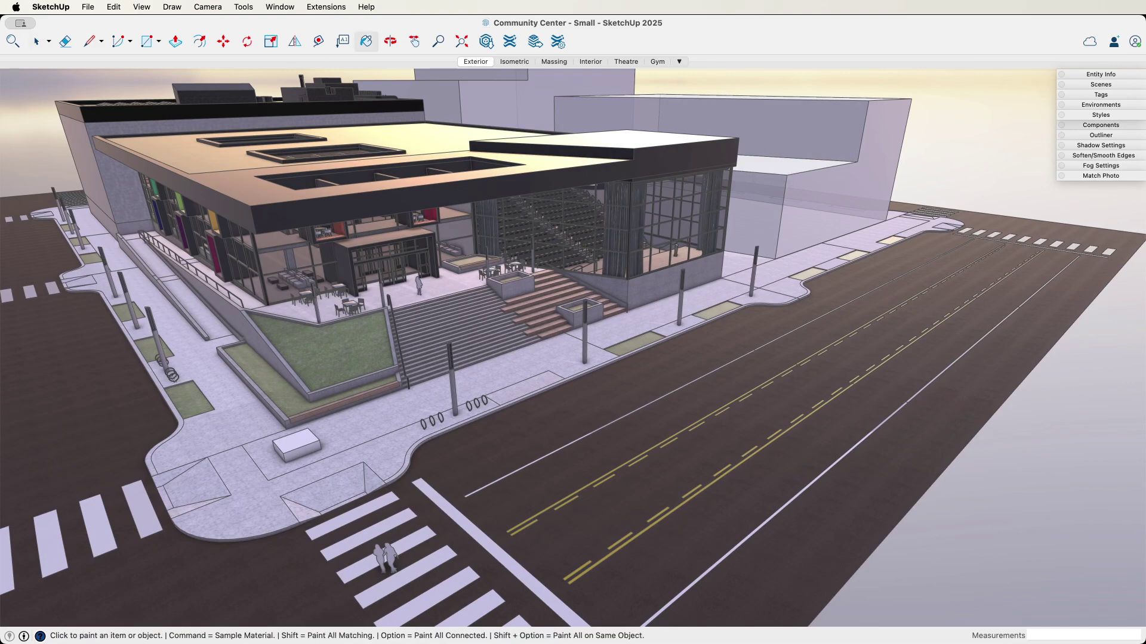
left_click_drag(551, 26, 894, 94)
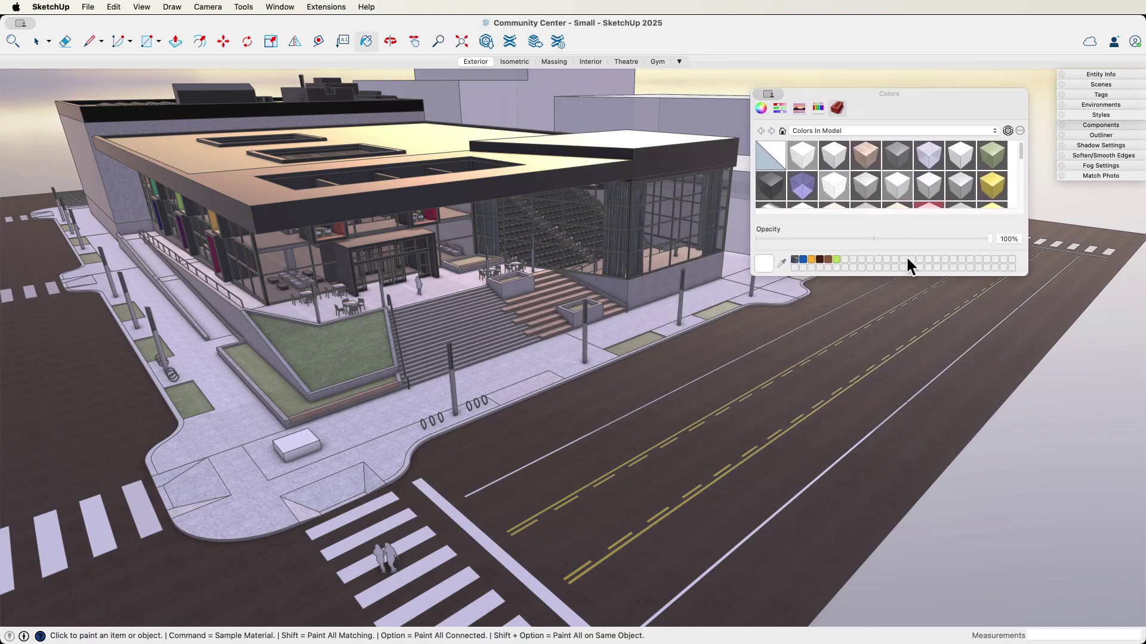
left_click_drag(909, 279, 913, 533)
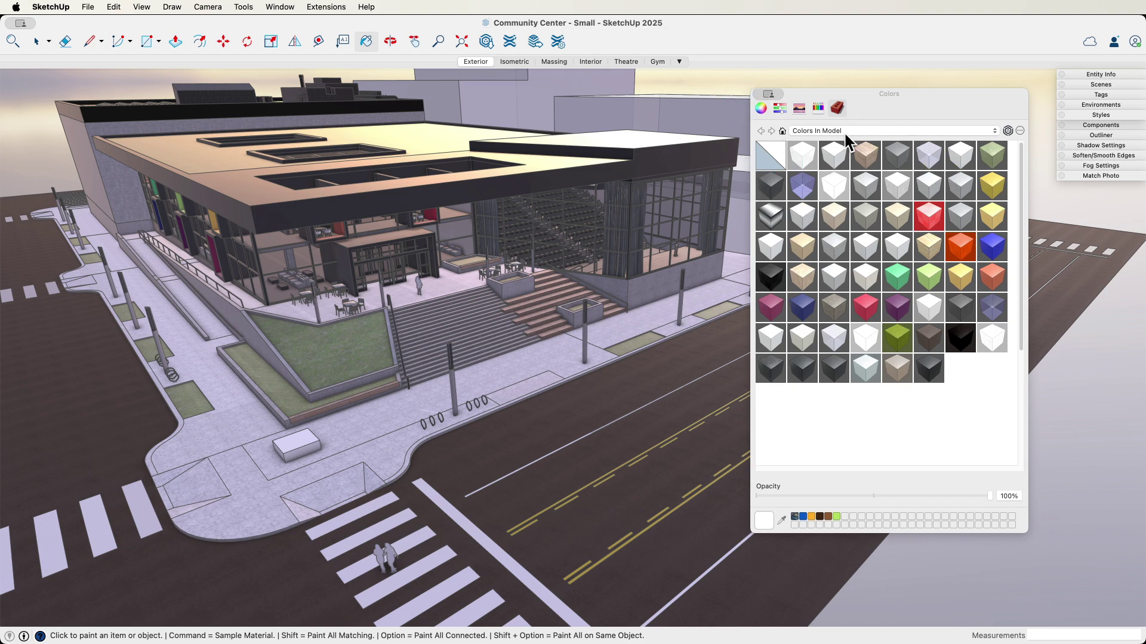
- Examine how the model's materials respond to the environment lighting on the roof, facade, stairs and plaza from several angles
scroll(494, 174, "up", 8)
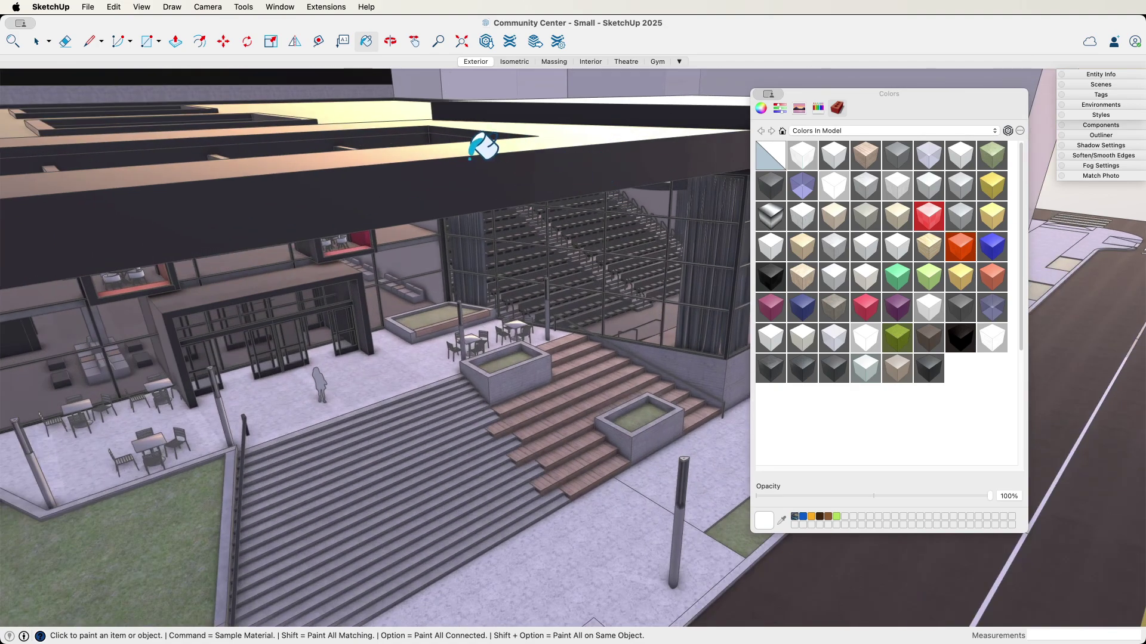
mouse_move(483, 146)
middle_mouse_down()
mouse_move(537, 186)
mouse_move(583, 140)
mouse_move(622, 142)
mouse_move(568, 113)
middle_mouse_up()
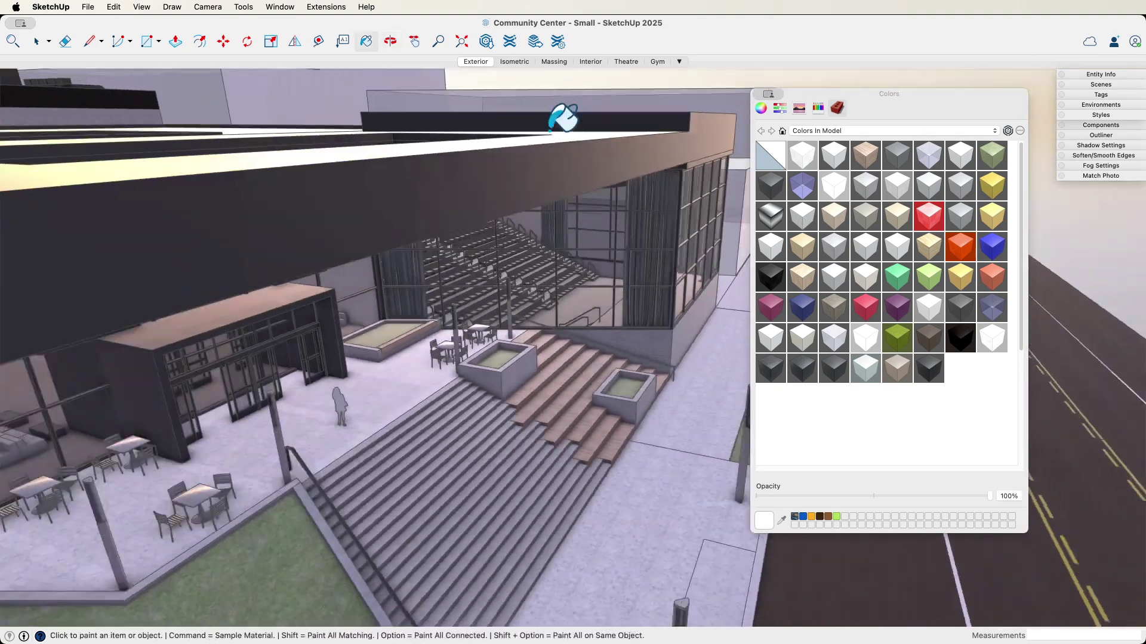
scroll(702, 149, "down", 3)
mouse_move(434, 135)
middle_mouse_down()
mouse_move(532, 146)
mouse_move(334, 110)
mouse_move(301, 84)
mouse_move(352, 66)
mouse_move(401, 82)
mouse_move(388, 119)
mouse_move(449, 141)
middle_mouse_up()
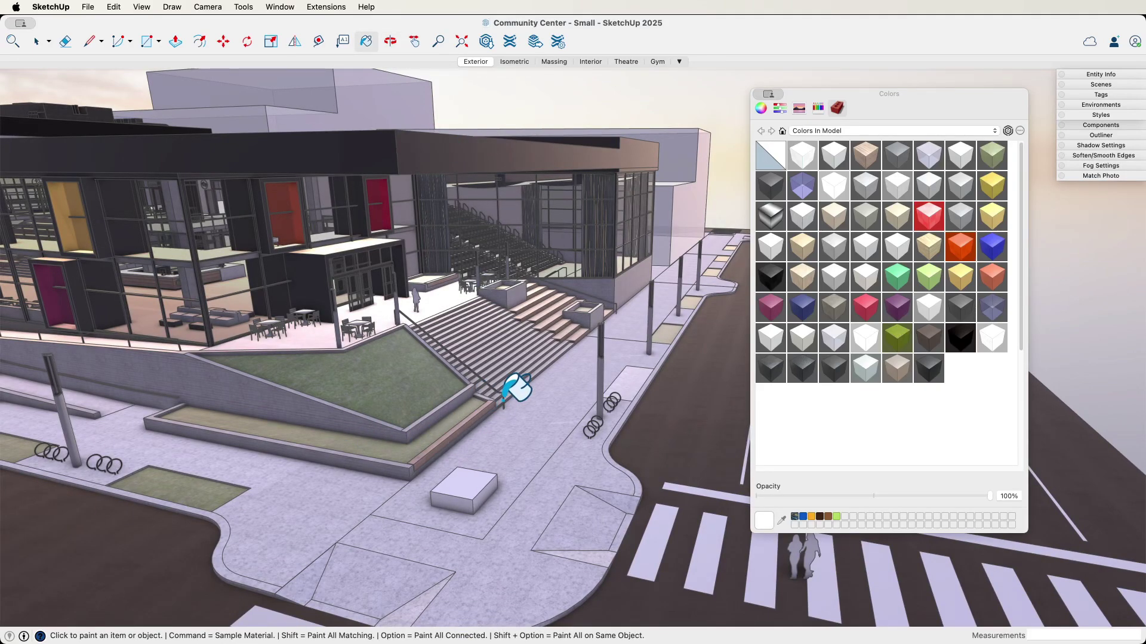
middle_click_drag(699, 267, 728, 109)
mouse_move(316, 154)
middle_mouse_down()
mouse_move(448, 179)
mouse_move(602, 179)
mouse_move(654, 160)
middle_mouse_up()
mouse_move(302, 205)
middle_mouse_down()
mouse_move(422, 186)
mouse_move(626, 191)
mouse_move(429, 215)
mouse_move(115, 221)
mouse_move(153, 222)
middle_mouse_up()
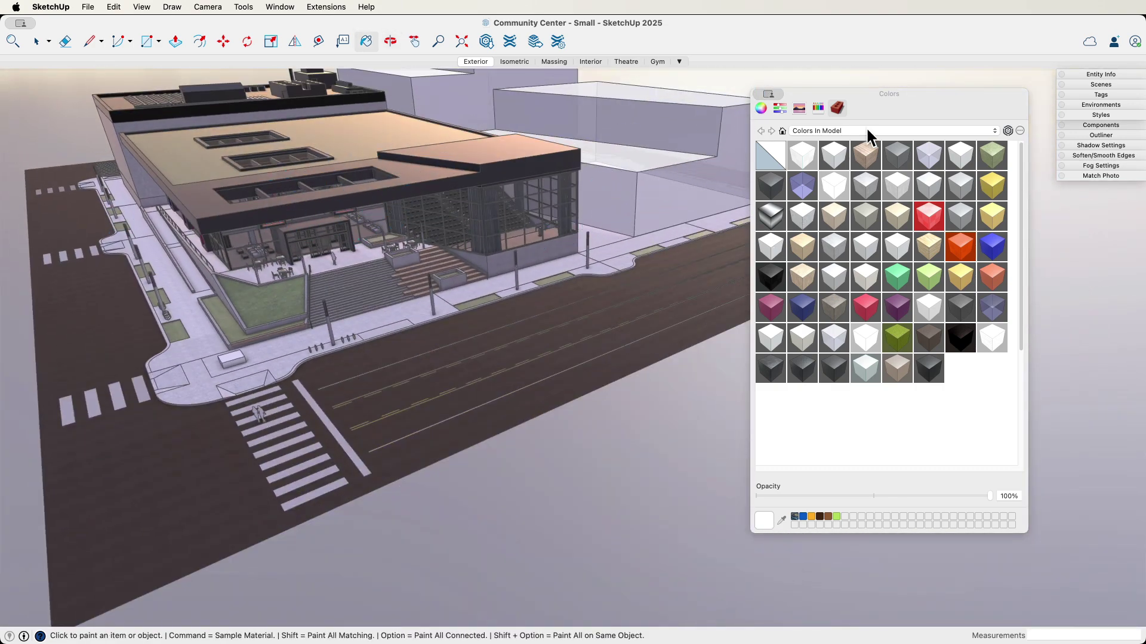
- Show the Brick material collection and open the nested groups of the neighbouring massing block to select its street-side wall face
left_click_drag(914, 111, 482, 98)
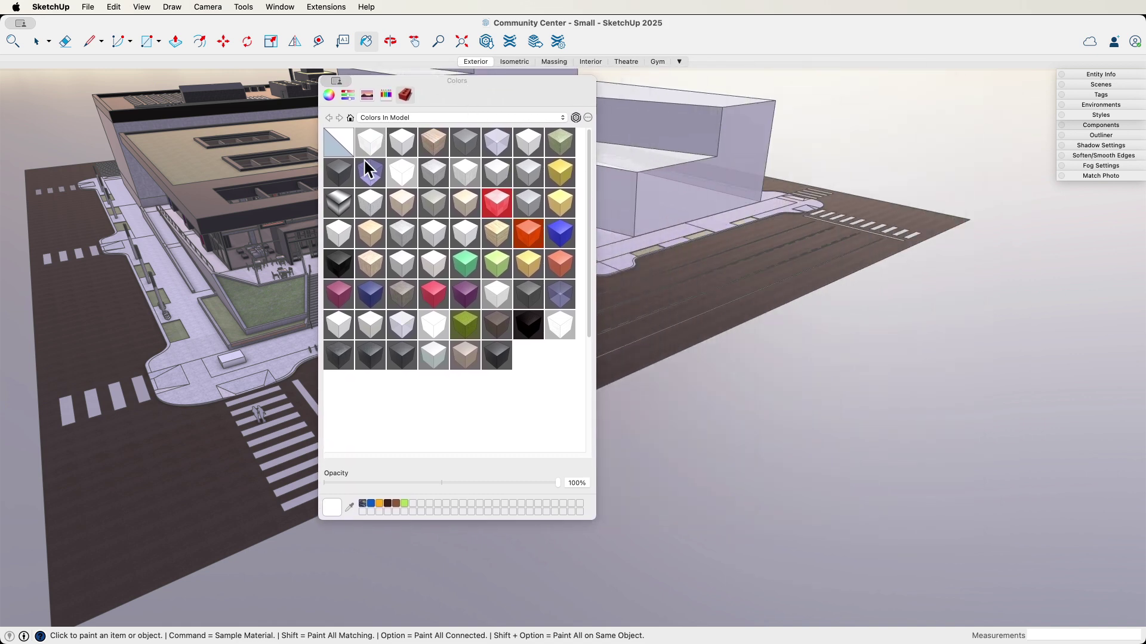
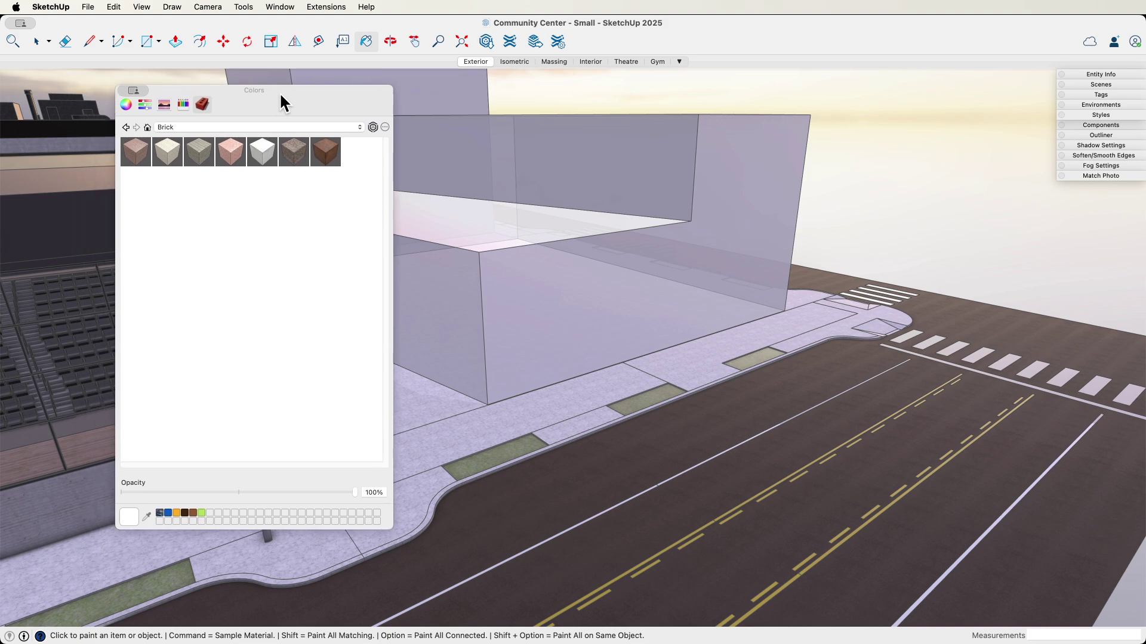
key("space")
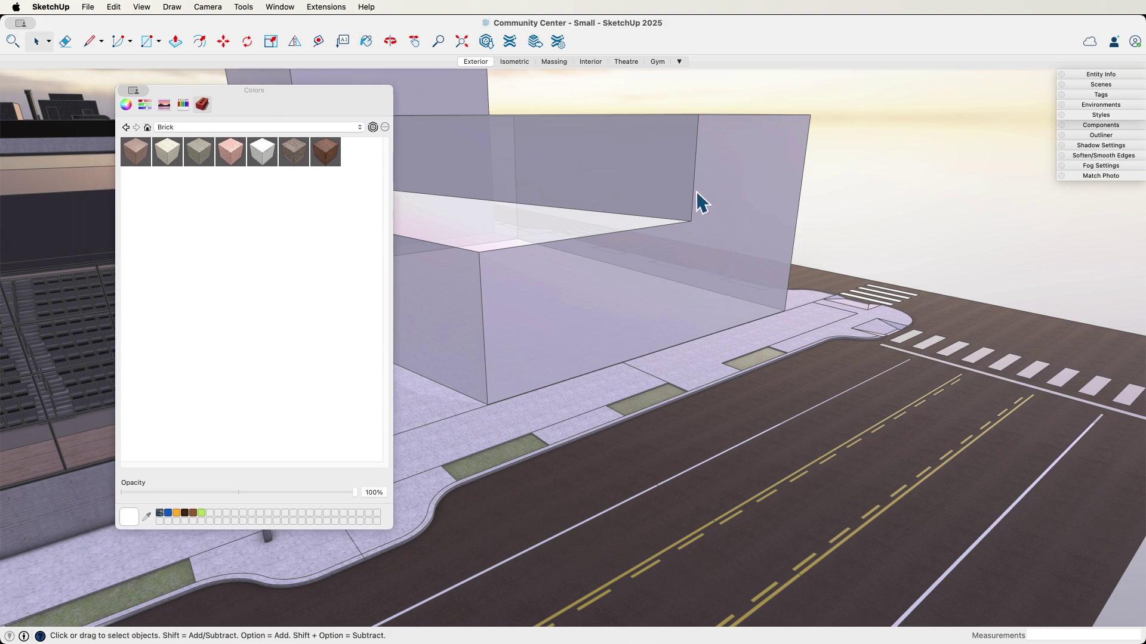
left_click(686, 233)
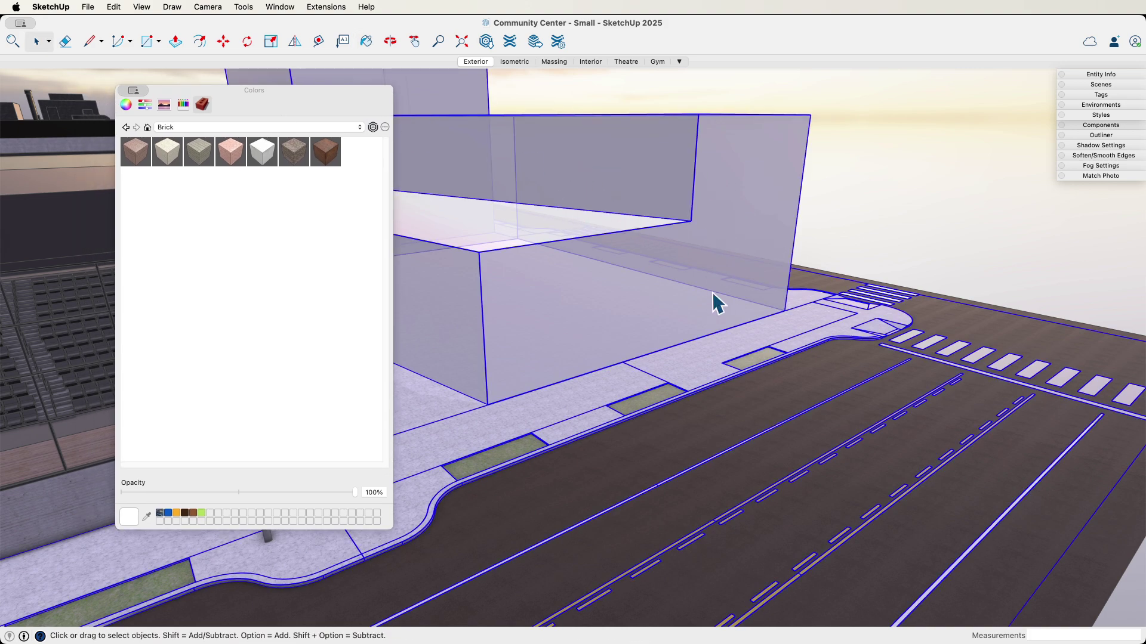
left_click(736, 226)
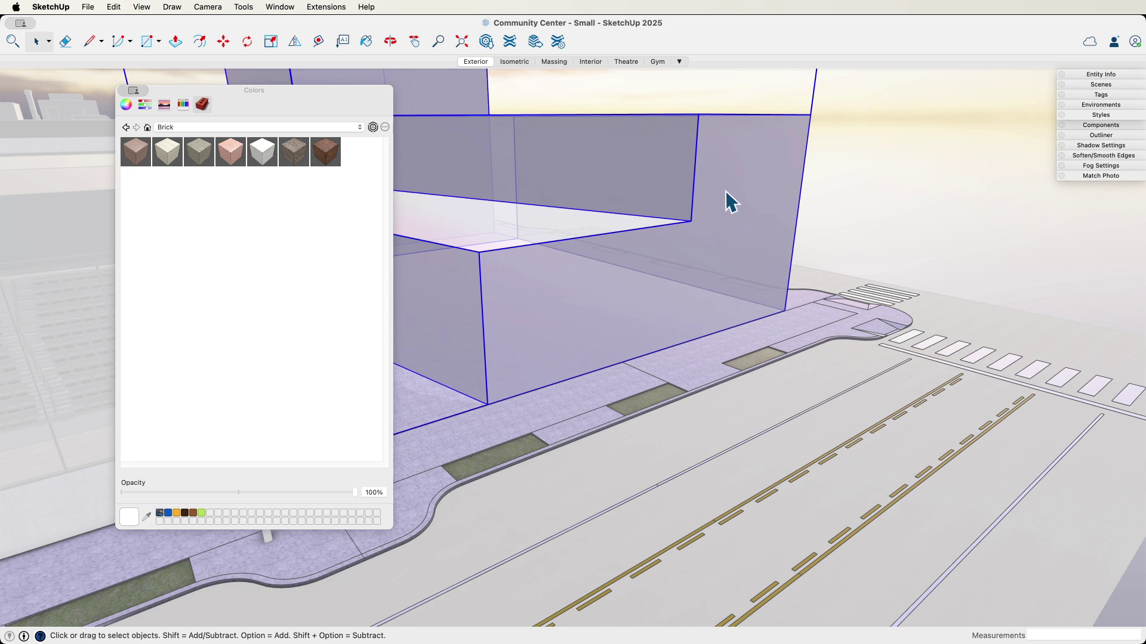
double_click(726, 192)
triple_click(697, 248)
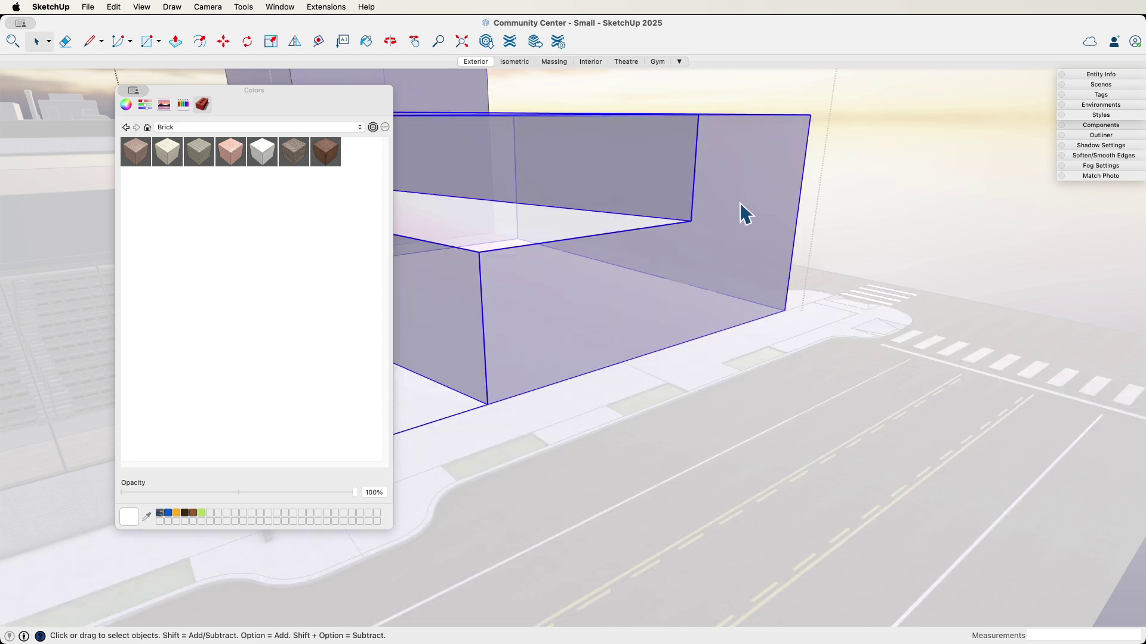
left_click(692, 274)
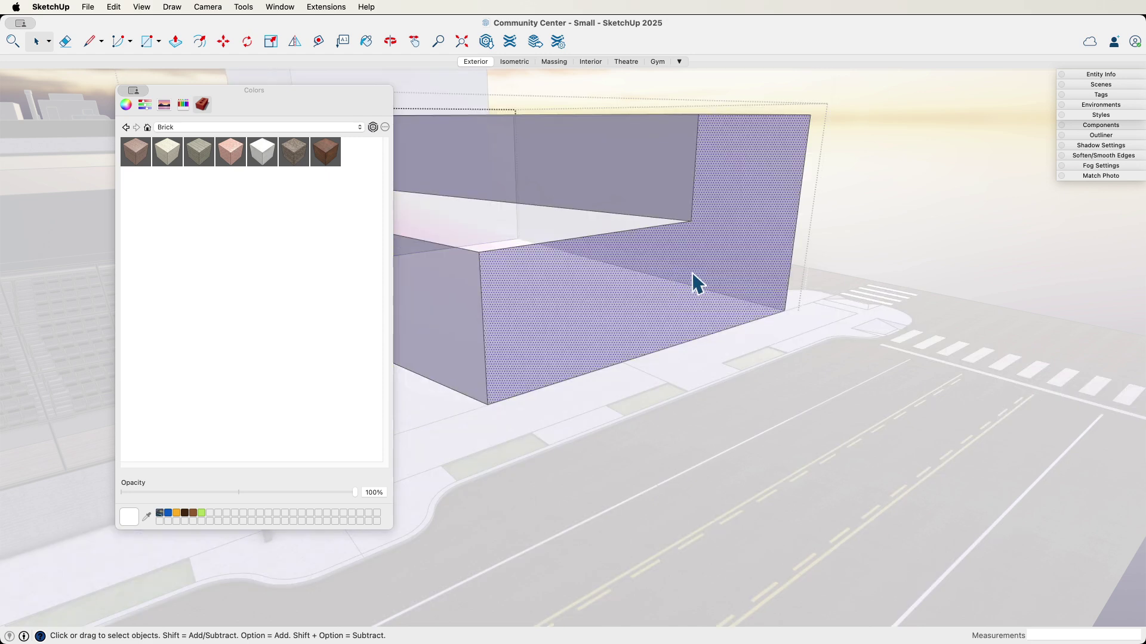
- Split the L-shaped street-side face with a vertical line from its inner corner down to the base edge, and clear the selection
key("l")
left_click(691, 220)
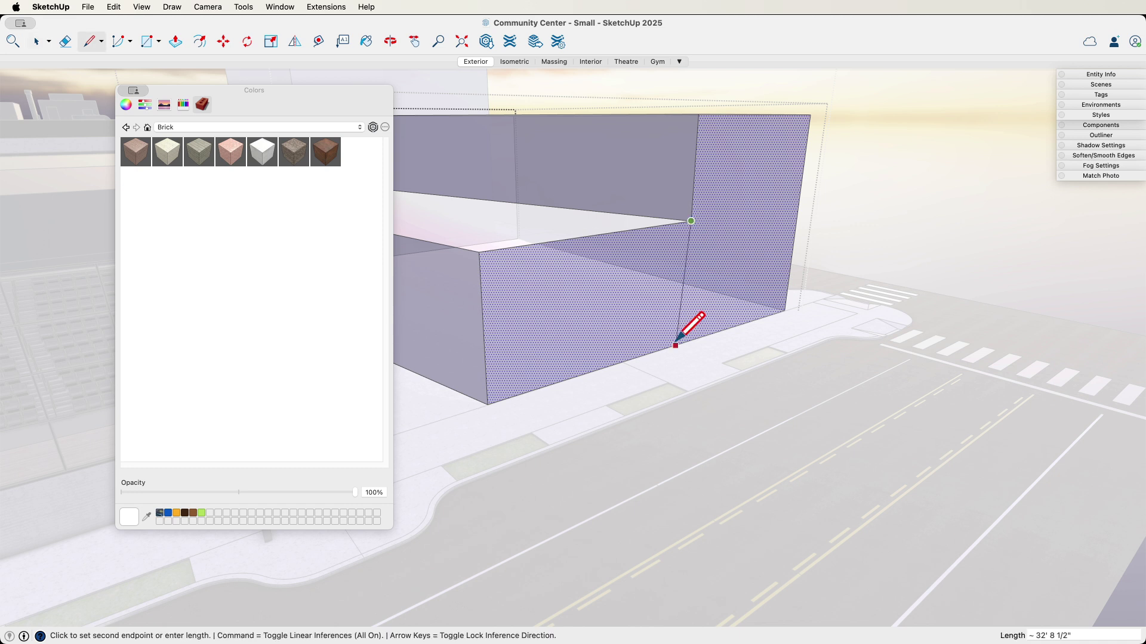
key("Up")
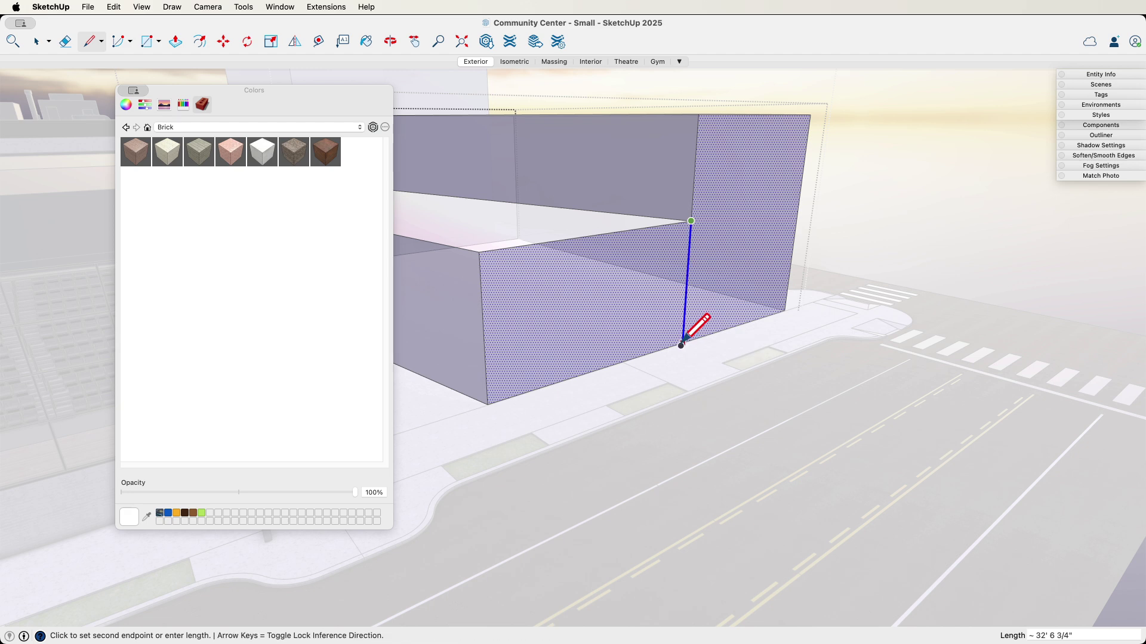
left_click(619, 326)
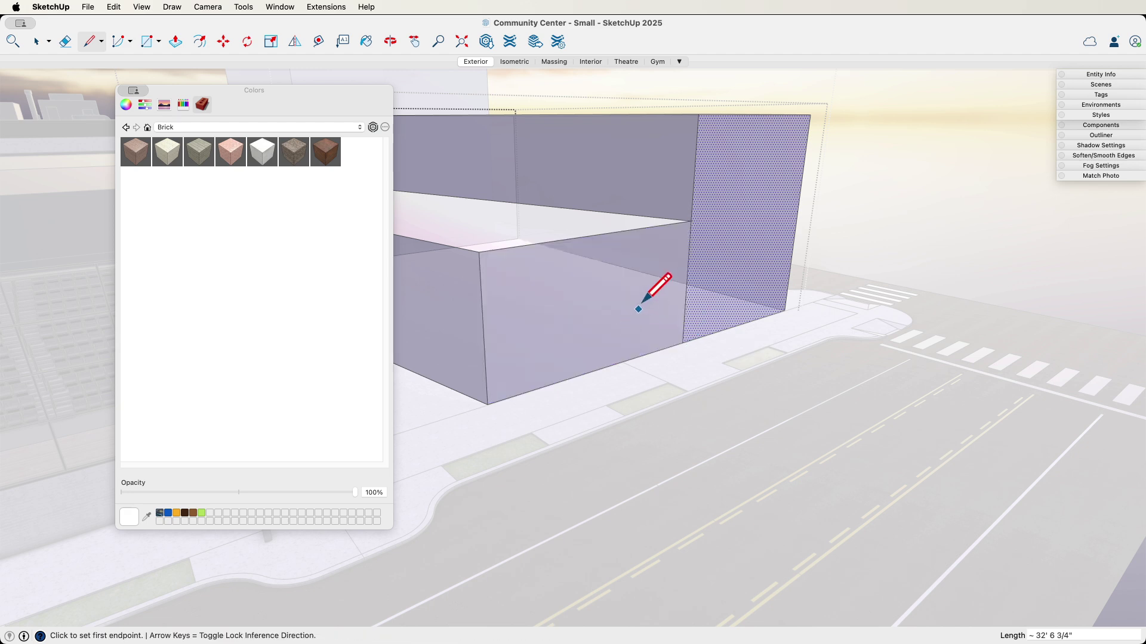
key("space")
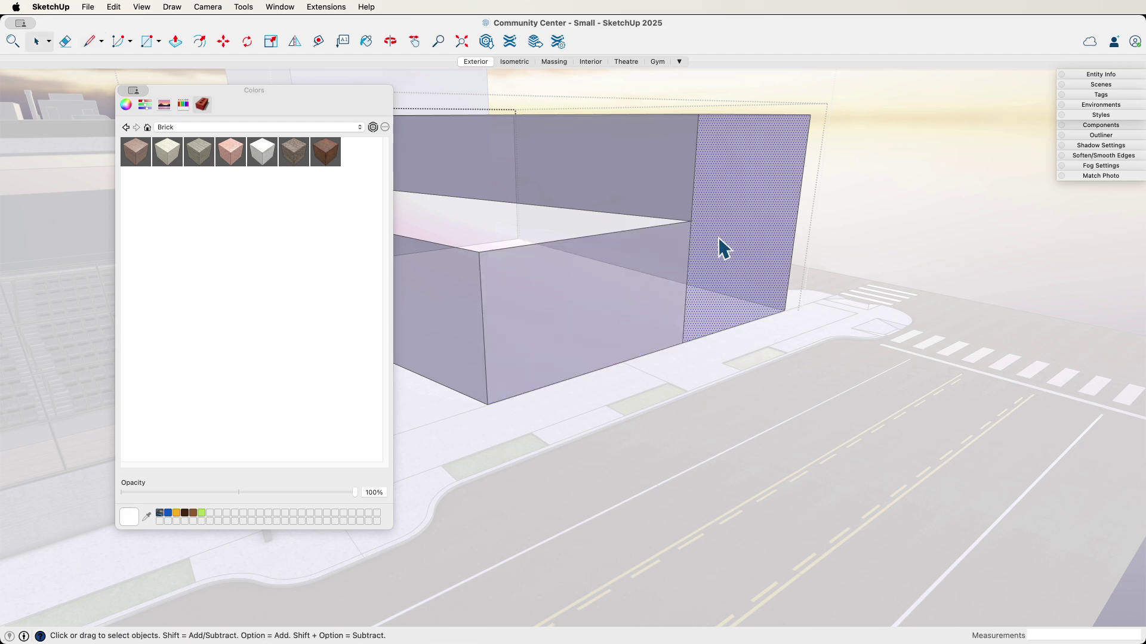
left_click(809, 204)
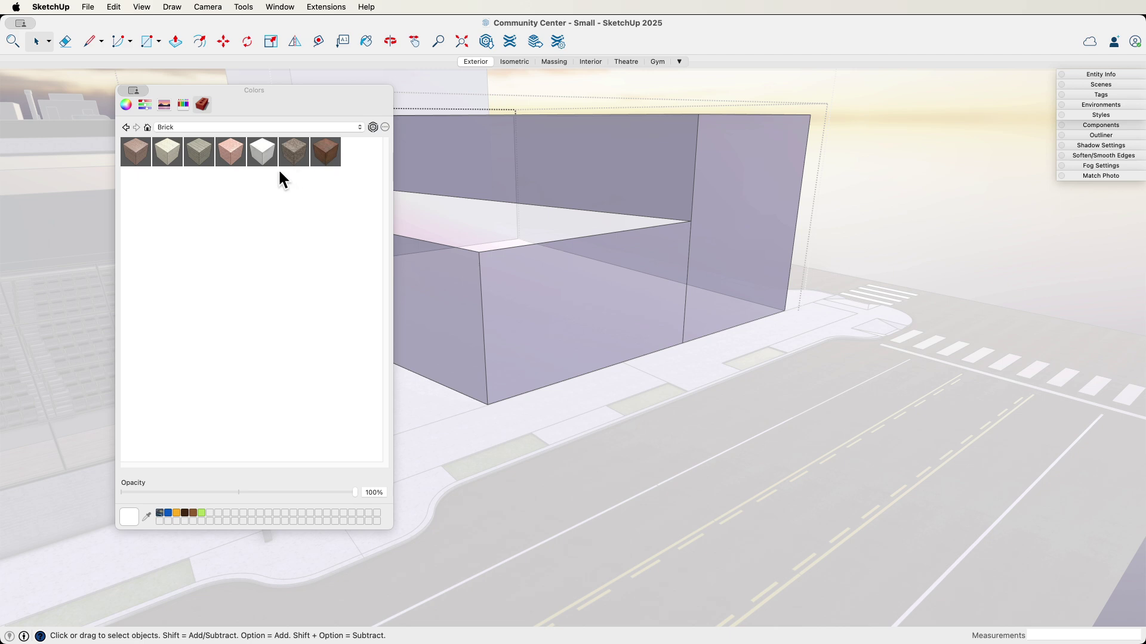
- Paint the tall wall section beyond the dividing line with the dark red brick material
left_click(327, 156)
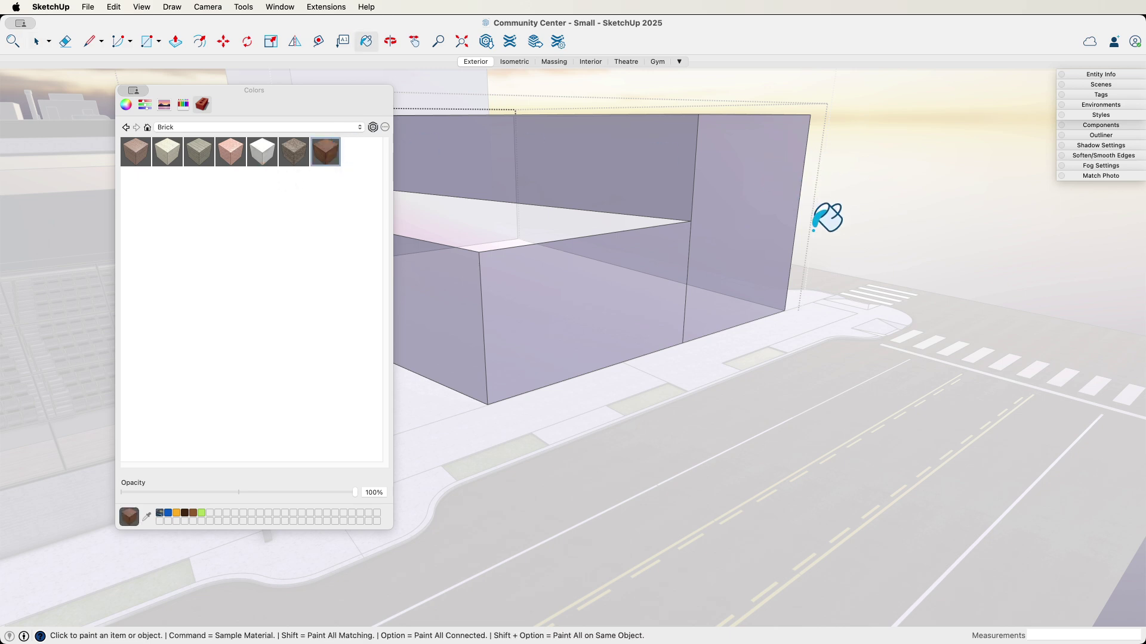
left_click(798, 204)
scroll(800, 173, "up", 5)
scroll(665, 327, "up", 3)
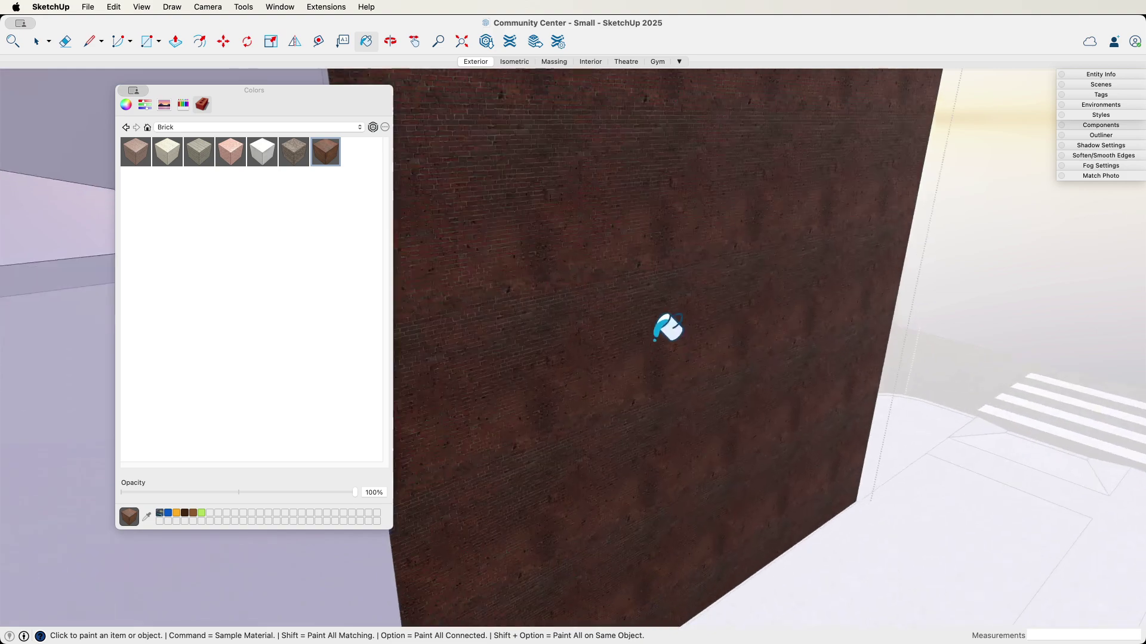
- Examine the brick wall from afar, up close and at grazing angles to judge its texture and response to light
scroll(729, 187, "down", 6)
scroll(708, 204, "down", 3)
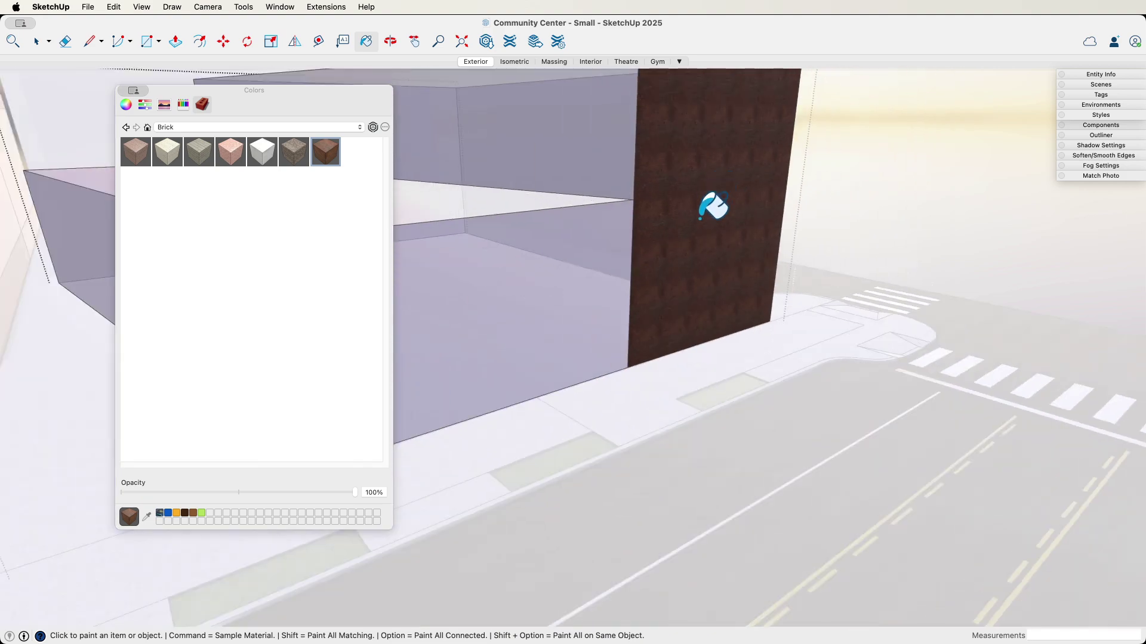
scroll(714, 284, "up", 4)
scroll(670, 314, "up", 4)
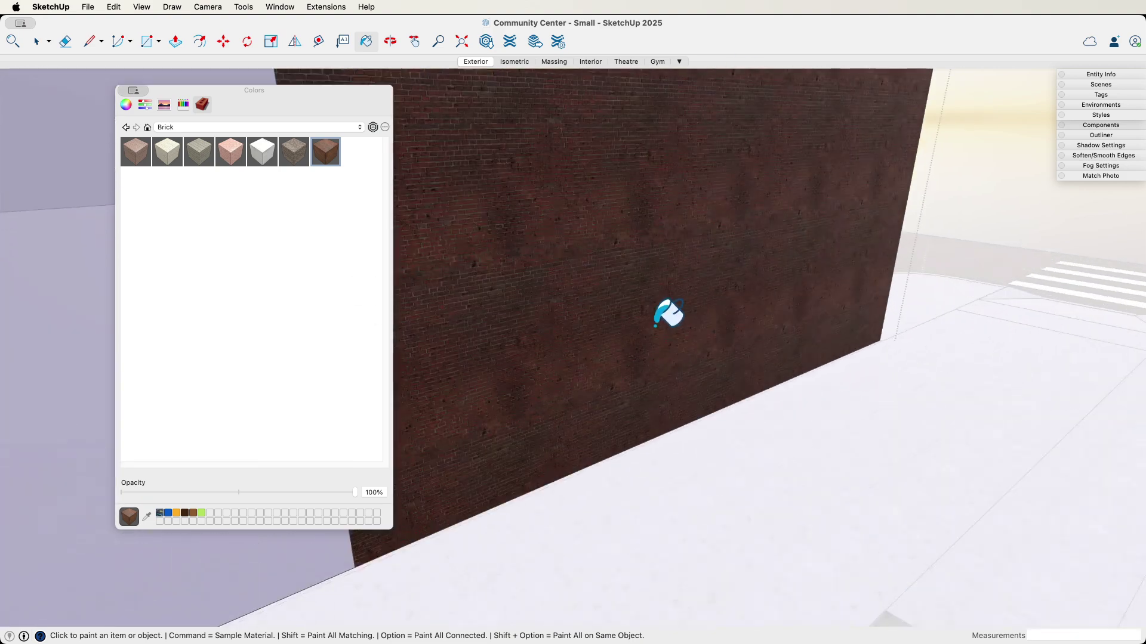
mouse_move(670, 317)
middle_mouse_down()
mouse_move(744, 186)
mouse_move(743, 201)
mouse_move(787, 235)
mouse_move(711, 217)
mouse_move(776, 254)
middle_mouse_up()
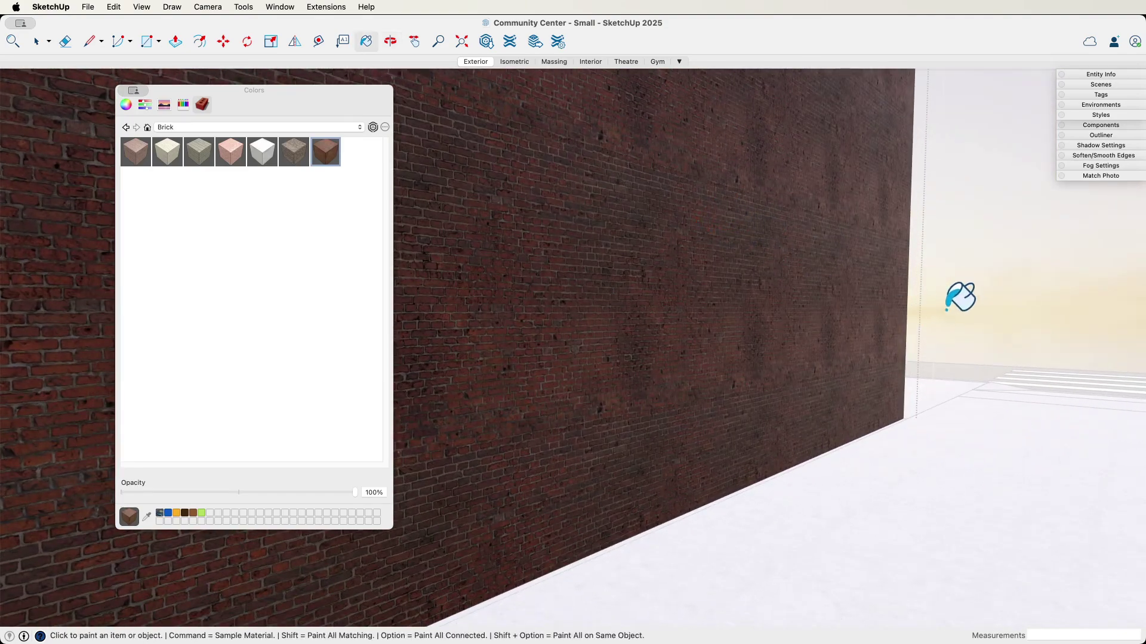
scroll(864, 302, "down", 3)
scroll(529, 332, "up", 3)
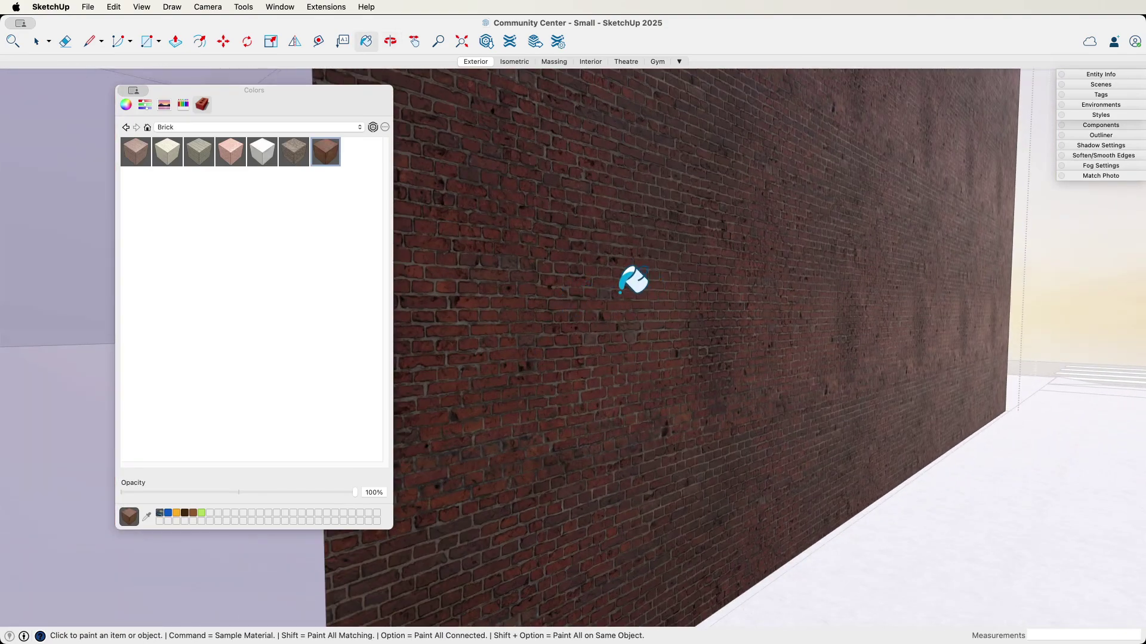
mouse_move(632, 280)
middle_mouse_down()
mouse_move(757, 281)
mouse_move(573, 270)
middle_mouse_up()
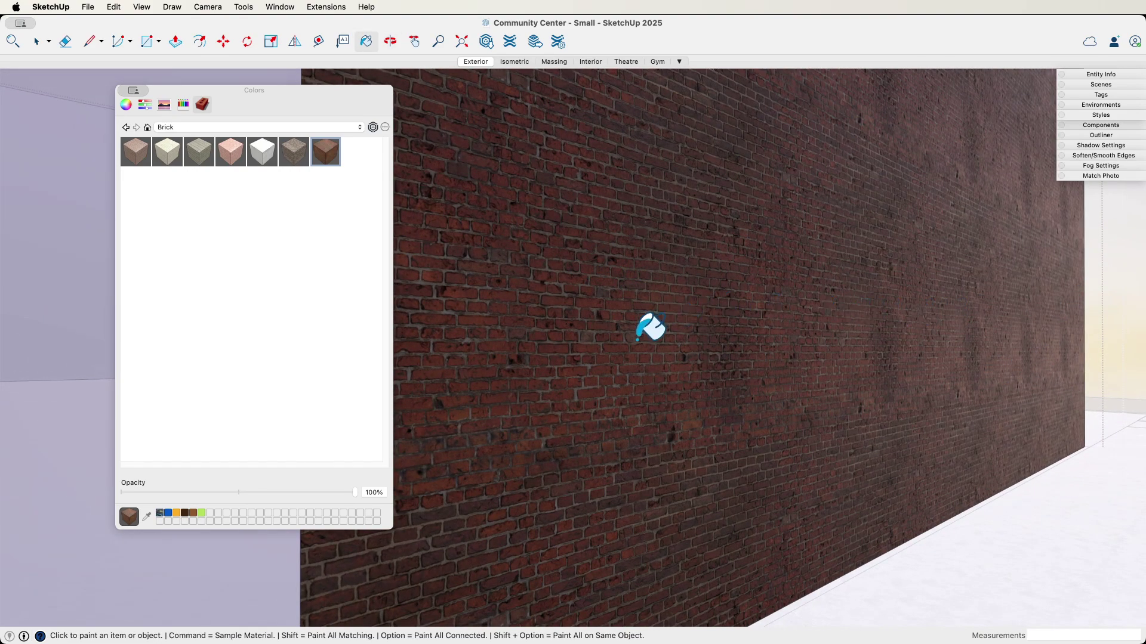
middle_click_drag(650, 327, 790, 317)
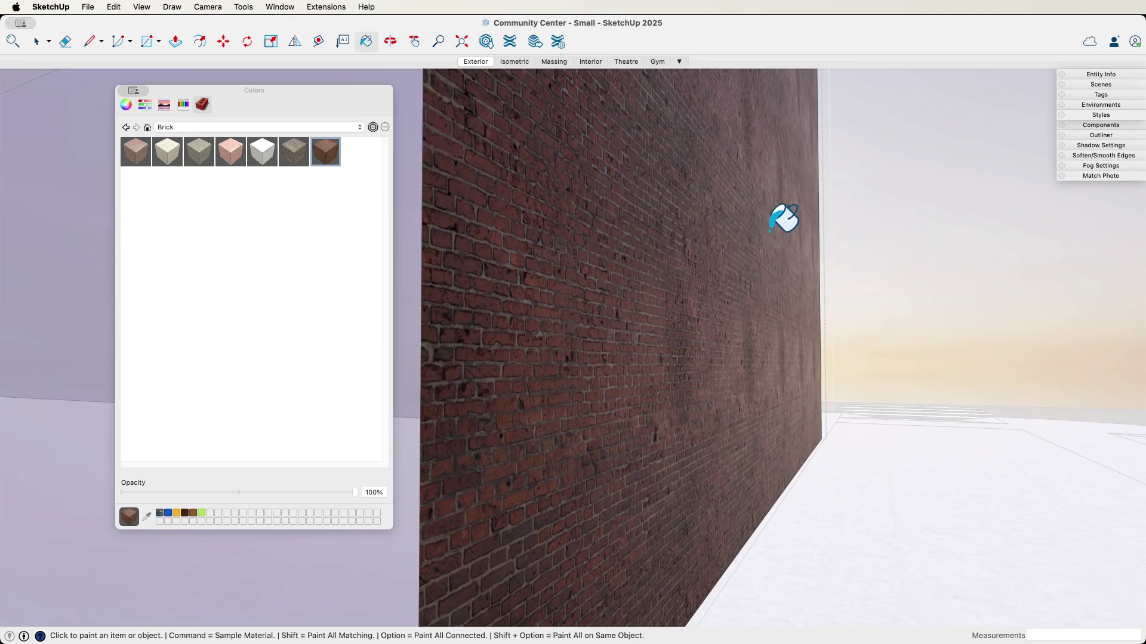
mouse_move(810, 243)
middle_mouse_down()
mouse_move(736, 256)
mouse_move(800, 257)
mouse_move(698, 250)
mouse_move(770, 245)
mouse_move(670, 233)
mouse_move(798, 243)
mouse_move(672, 245)
mouse_move(741, 256)
mouse_move(742, 245)
middle_mouse_up()
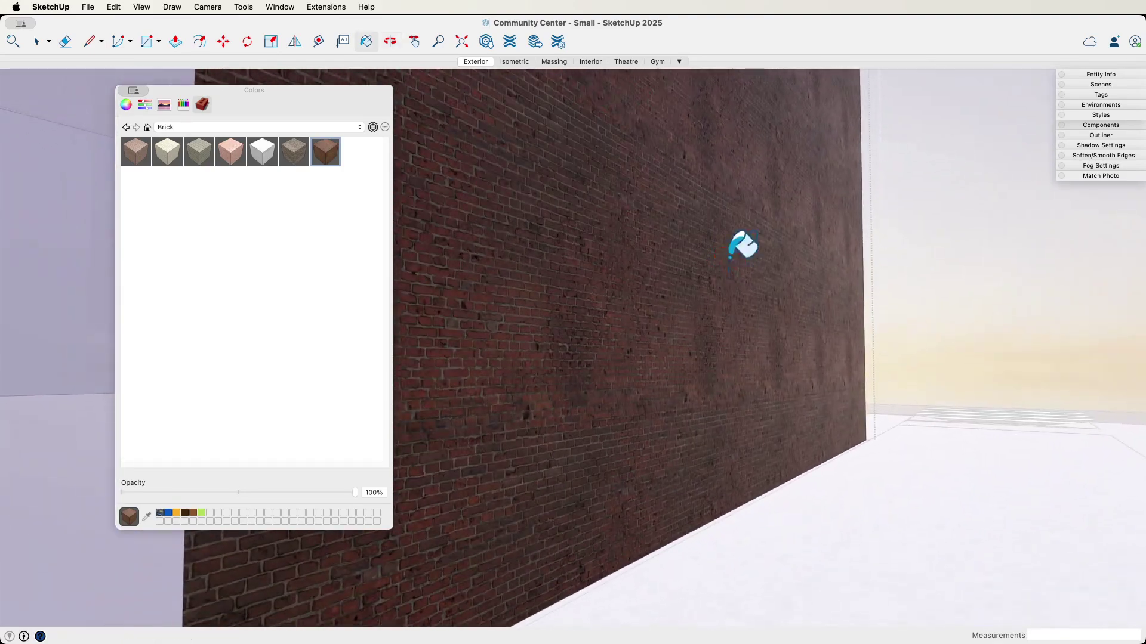
- Open the newly added red brick material from Colors In Model for editing, with the wall viewed at an oblique angle
key("space")
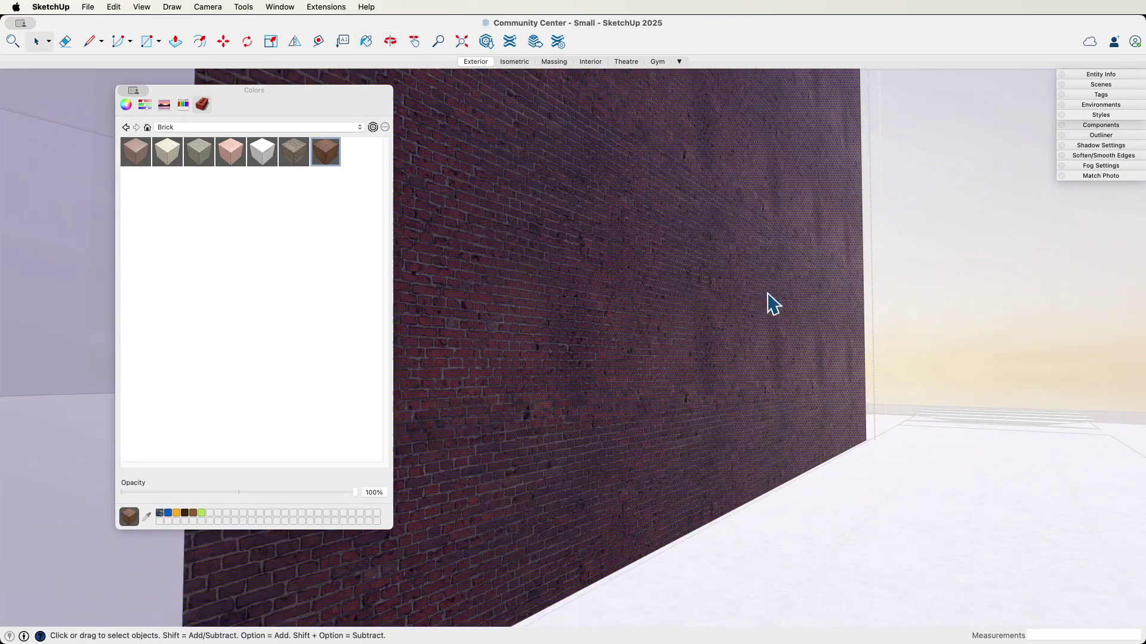
left_click(769, 302)
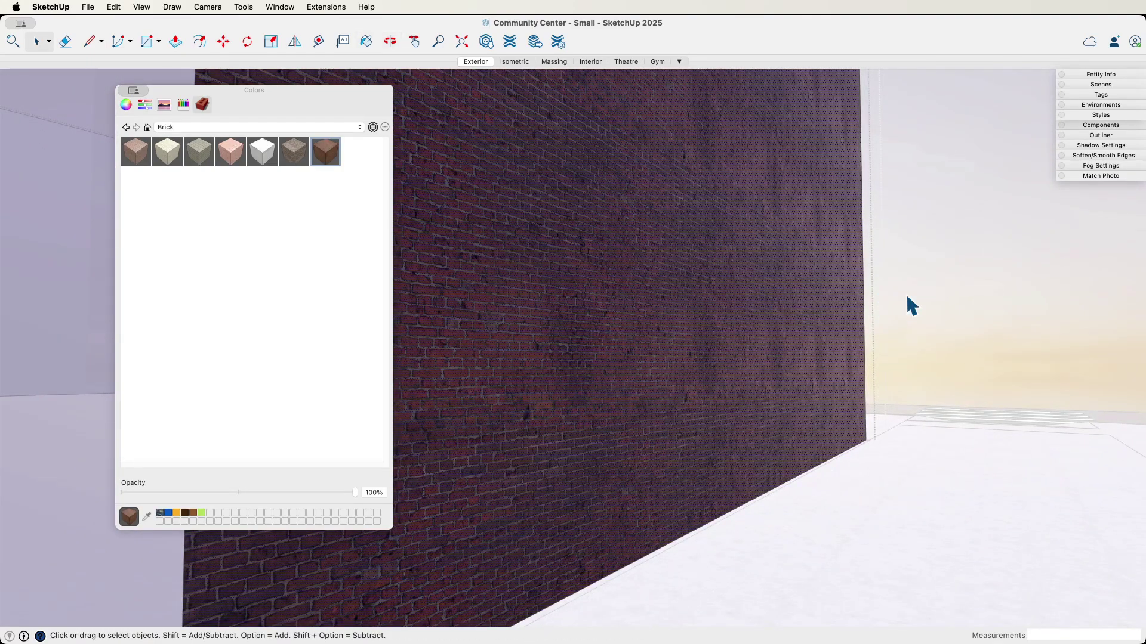
left_click(800, 325)
left_click(147, 126)
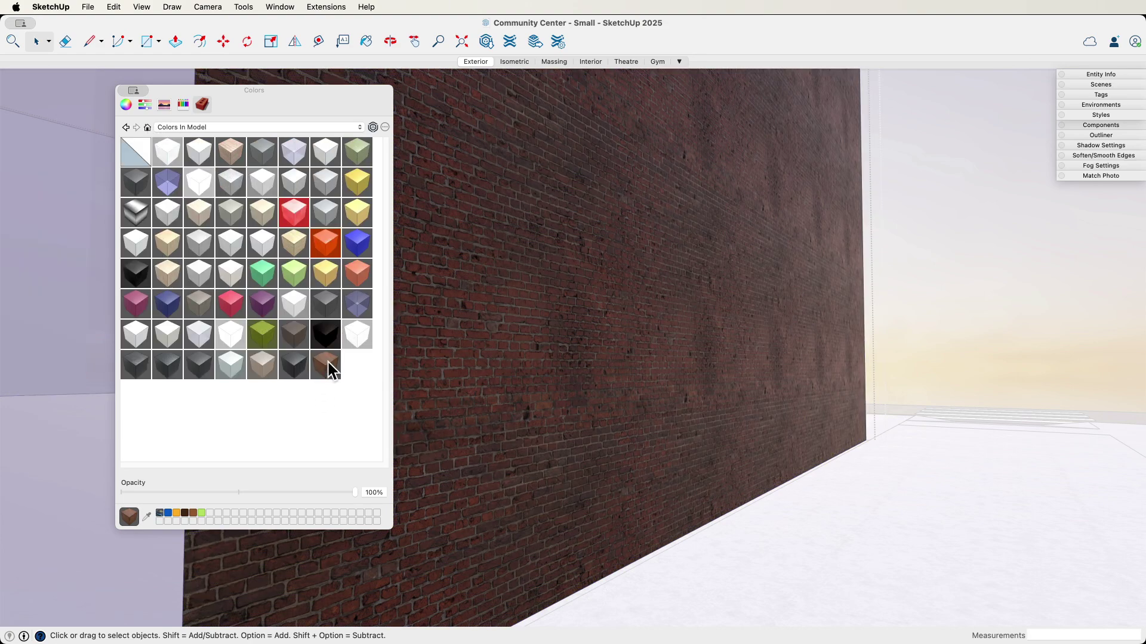
left_click(326, 364)
double_click(326, 365)
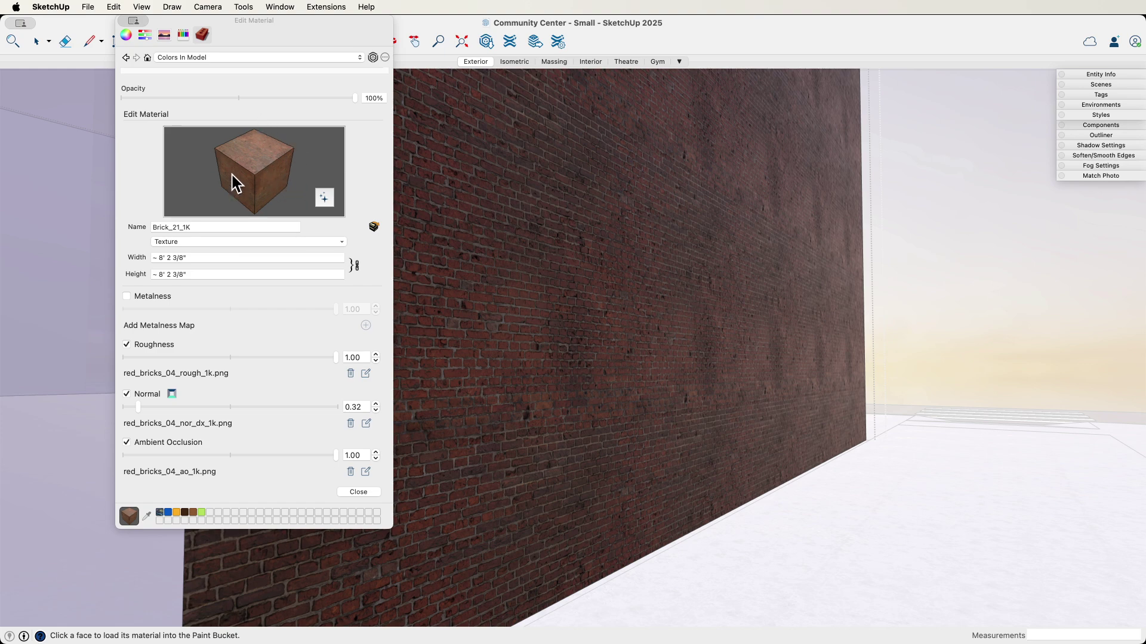
middle_click_drag(587, 315, 681, 315)
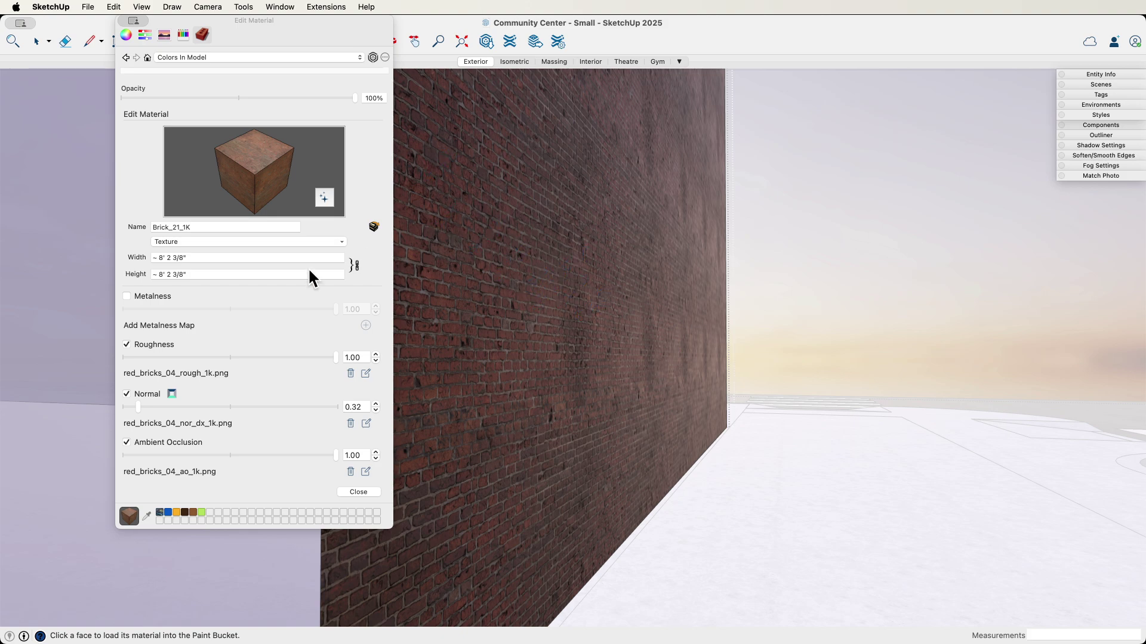
- Enable and disable metalness twice on the Brick_21_1K material to compare its effect on the wall
left_click(126, 296)
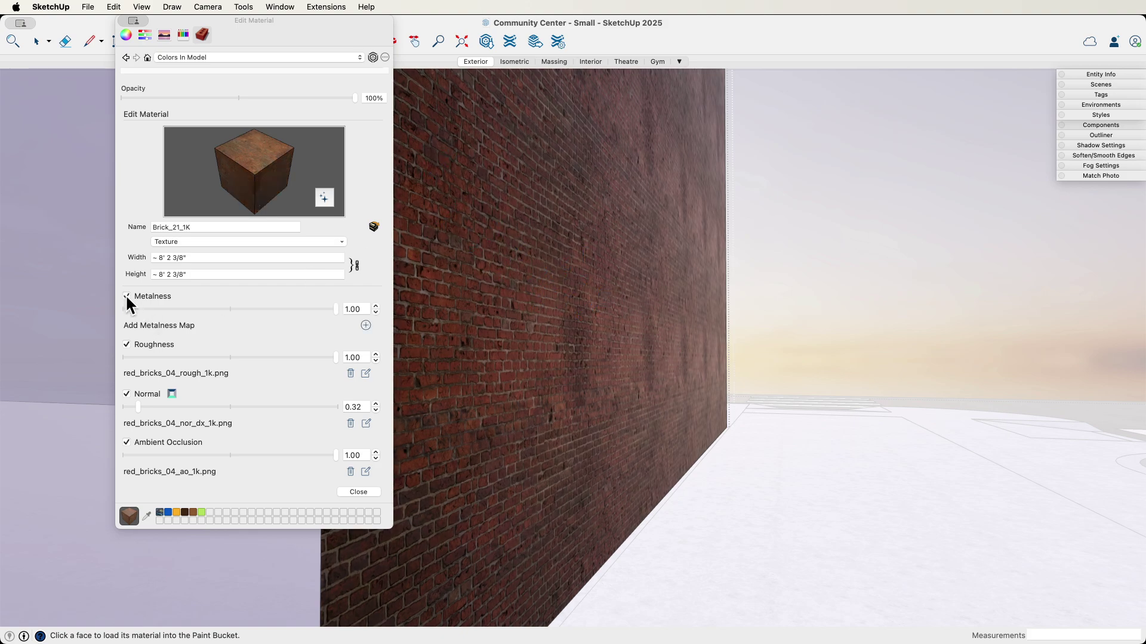
mouse_move(504, 356)
middle_mouse_down()
mouse_move(601, 335)
mouse_move(525, 351)
middle_mouse_up()
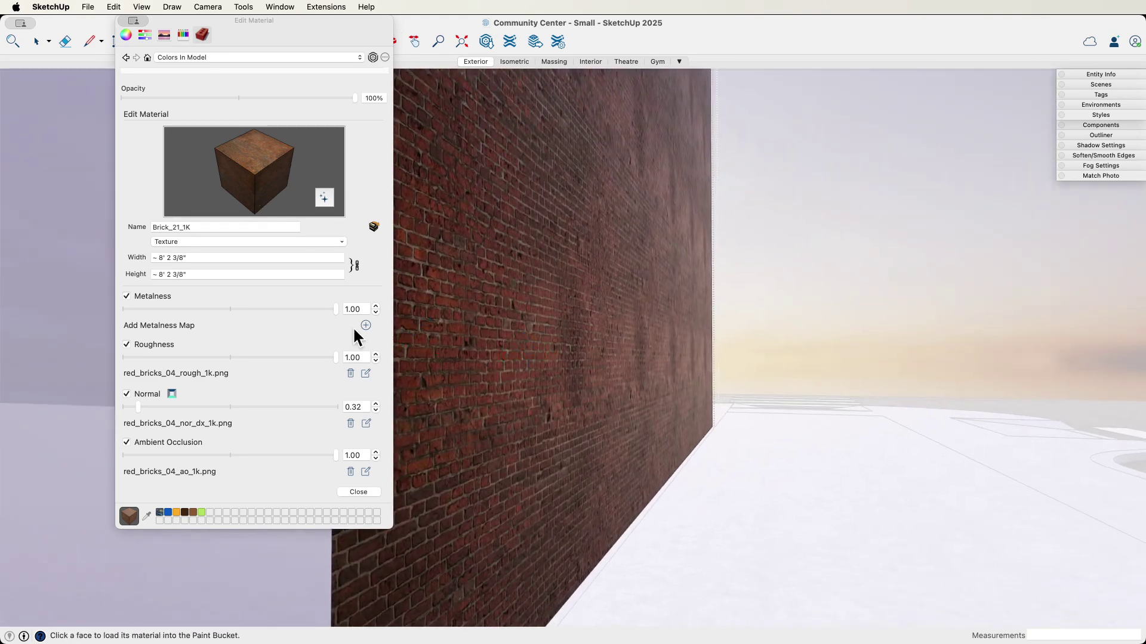
left_click(128, 297)
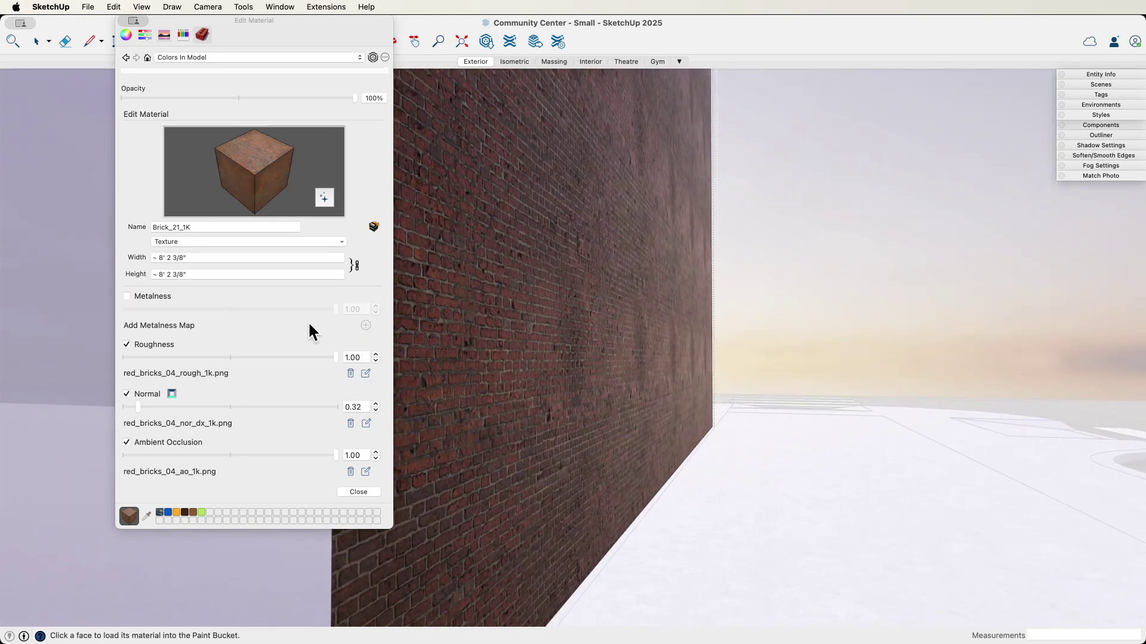
left_click(127, 296)
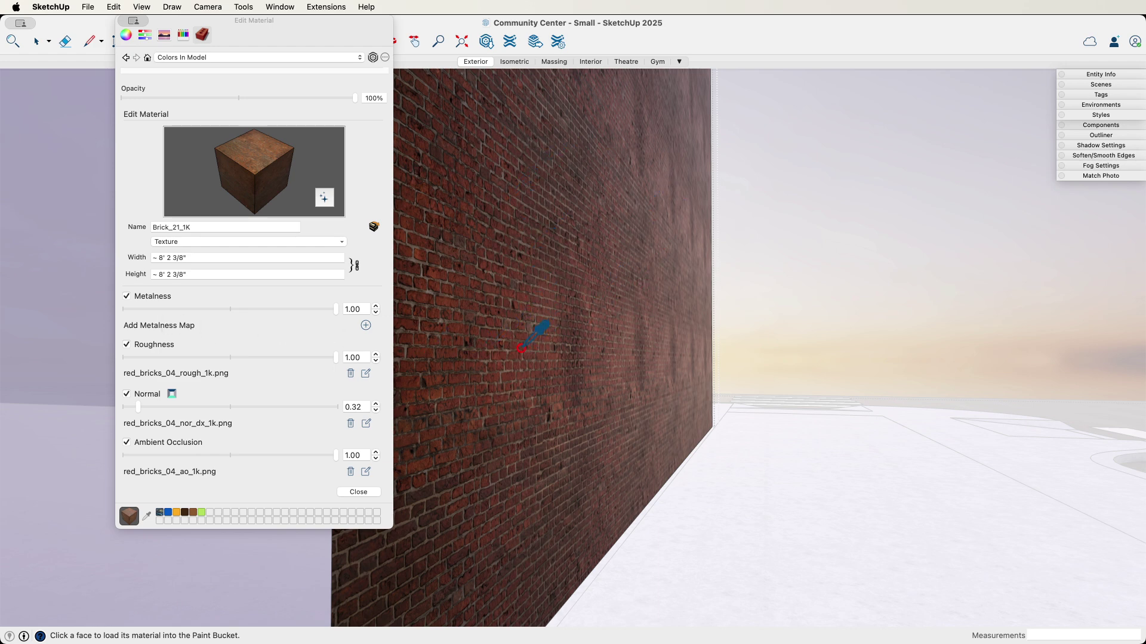
left_click(126, 296)
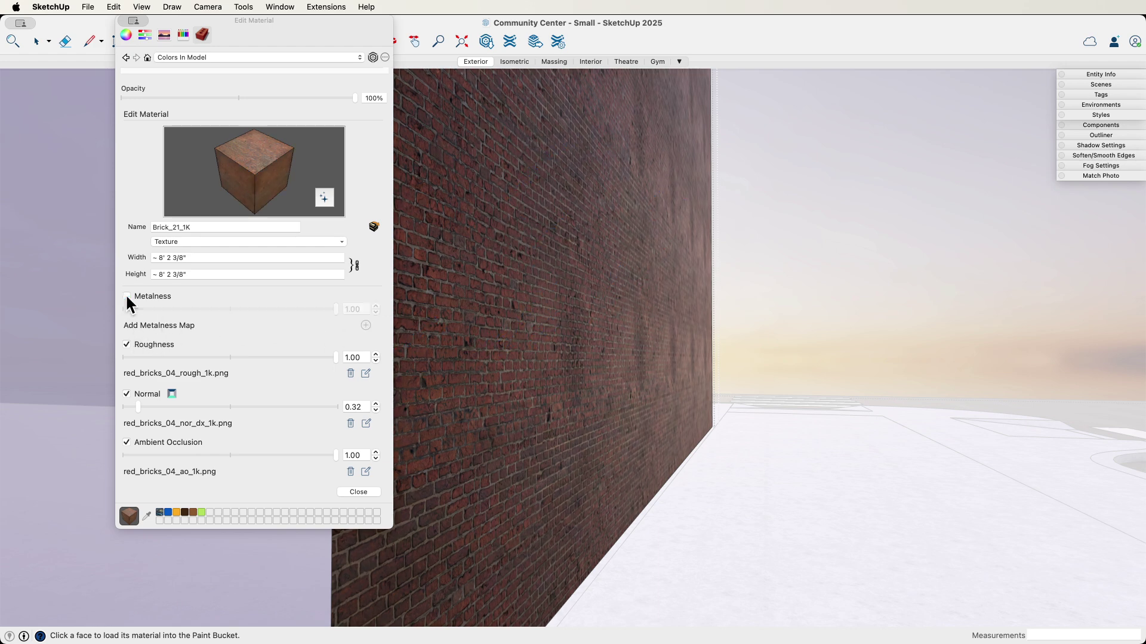
- Lower the roughness of Brick_21_1K to 0.68 to compare the sheen, and restore it to 1.00
left_click_drag(336, 358, 365, 364)
left_click_drag(335, 357, 267, 356)
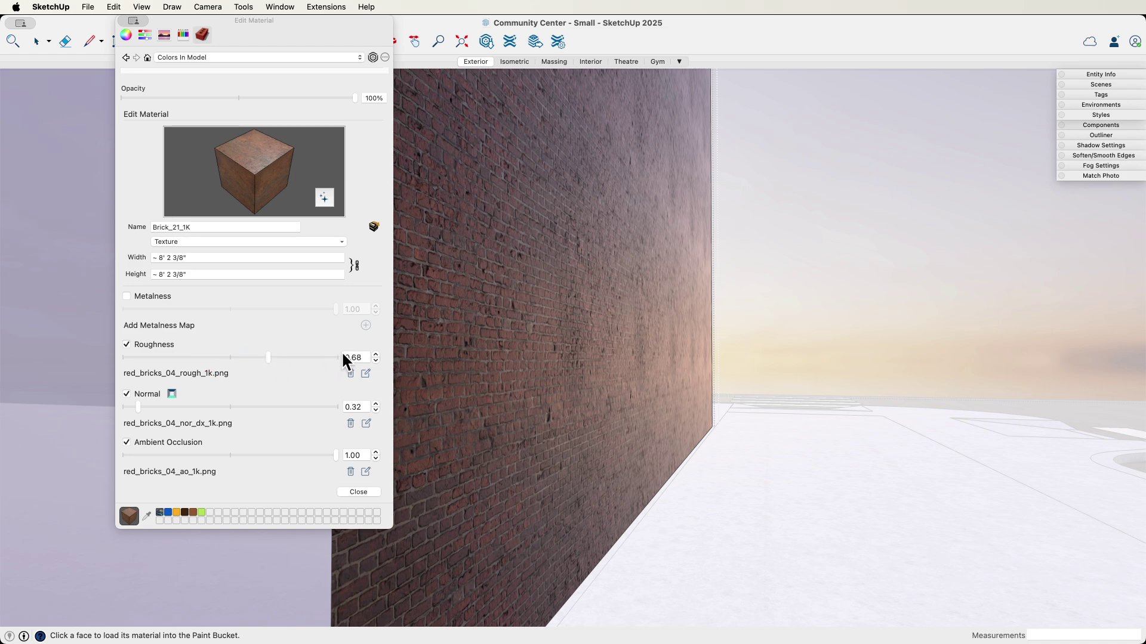
left_click_drag(268, 358, 335, 358)
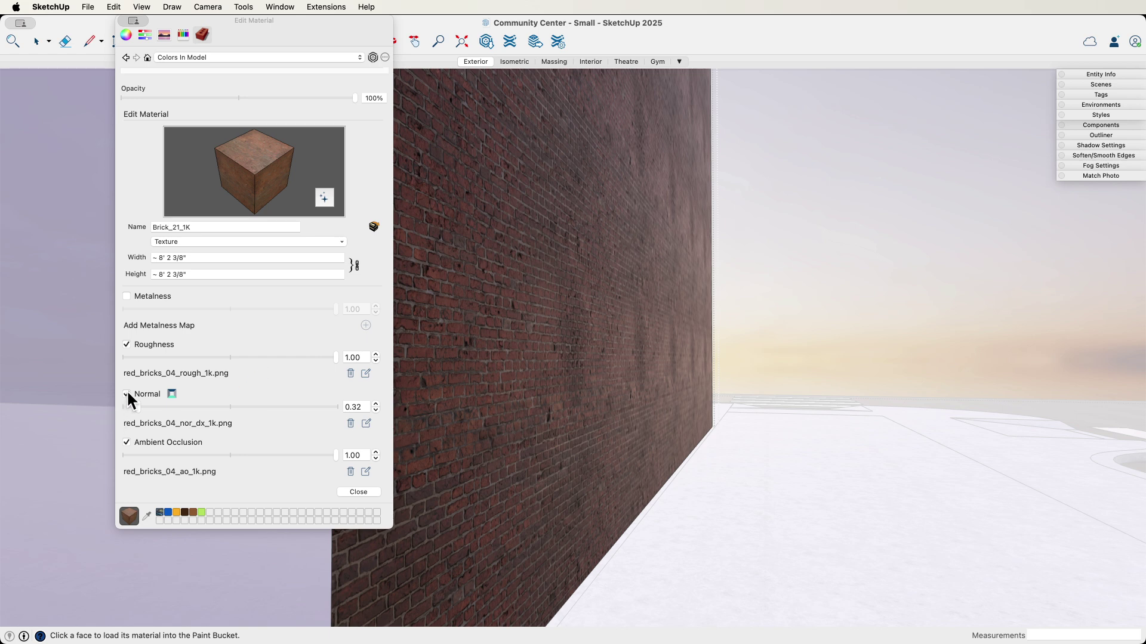
- Set the normal strength of Brick_21_1K to 1.22 and view the bricks' surface relief up close
left_click_drag(137, 406, 179, 411)
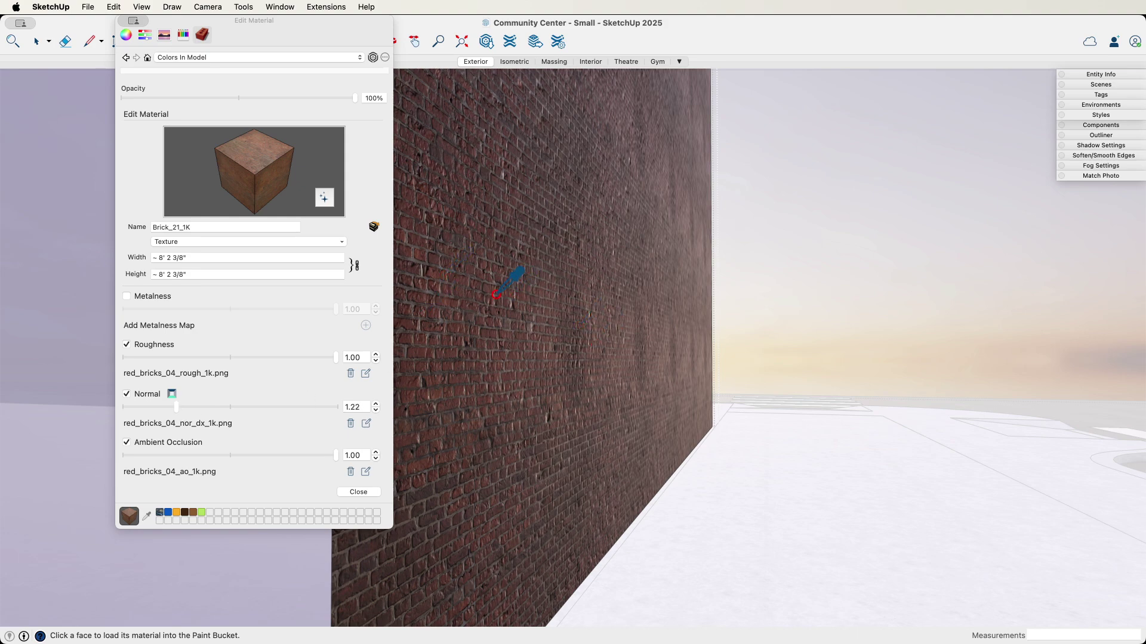
scroll(500, 311, "up", 5)
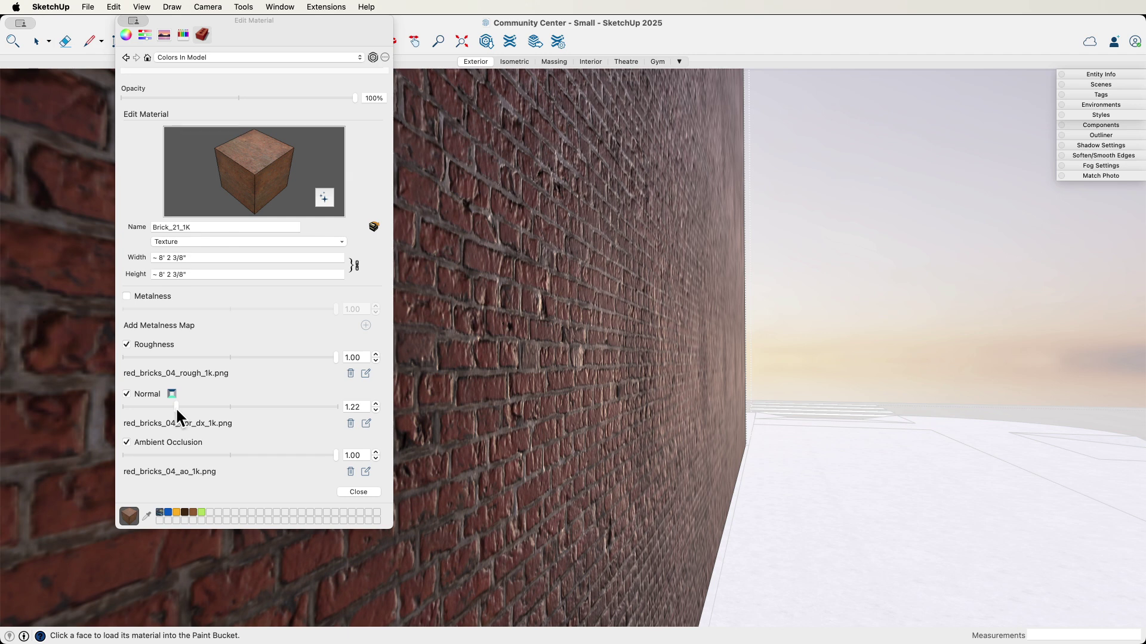
- Set the normal strength of Brick_21_1K to 0.82, check the whole wall, and finish editing the material
mouse_move(178, 414)
left_mouse_down()
mouse_move(206, 414)
mouse_move(148, 412)
mouse_move(169, 413)
mouse_move(158, 414)
left_mouse_up()
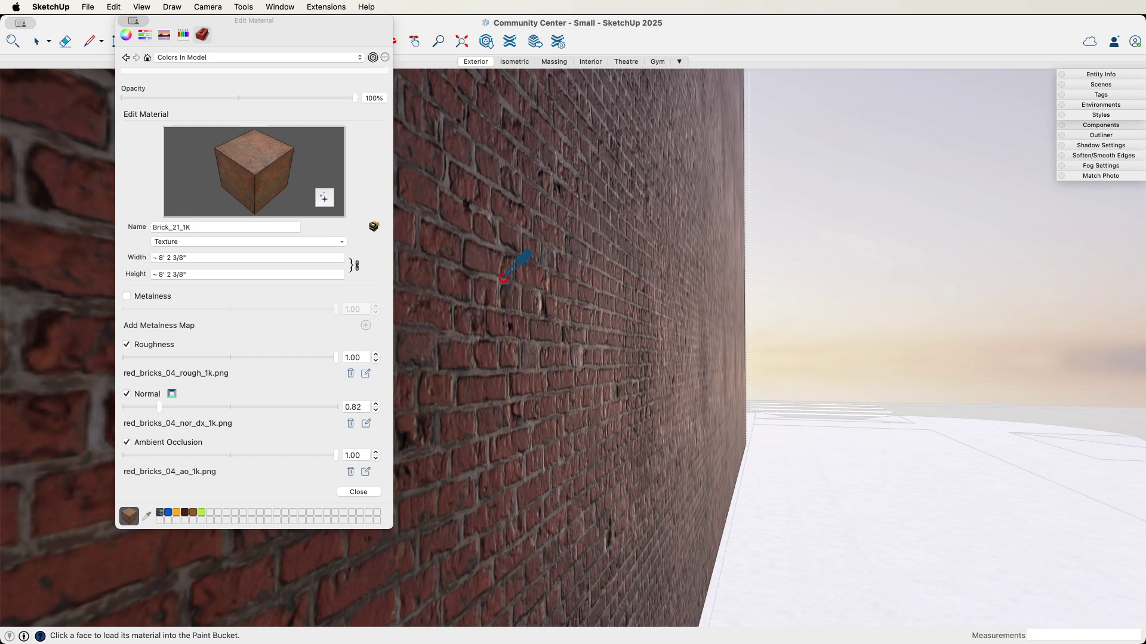
middle_click_drag(639, 420, 667, 312)
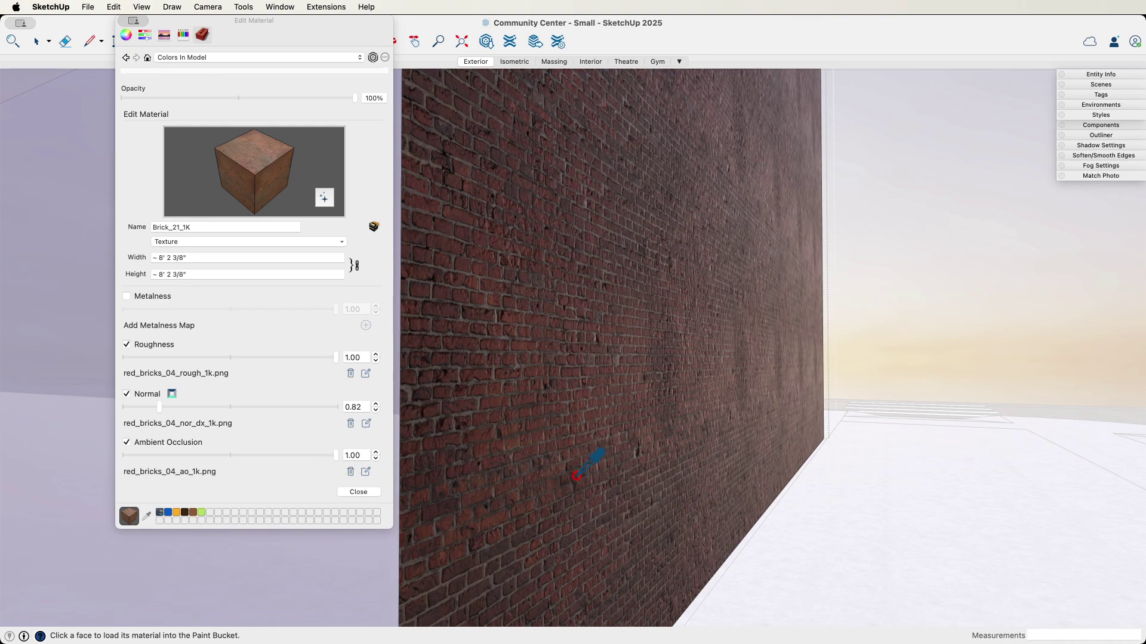
scroll(577, 476, "down", 5)
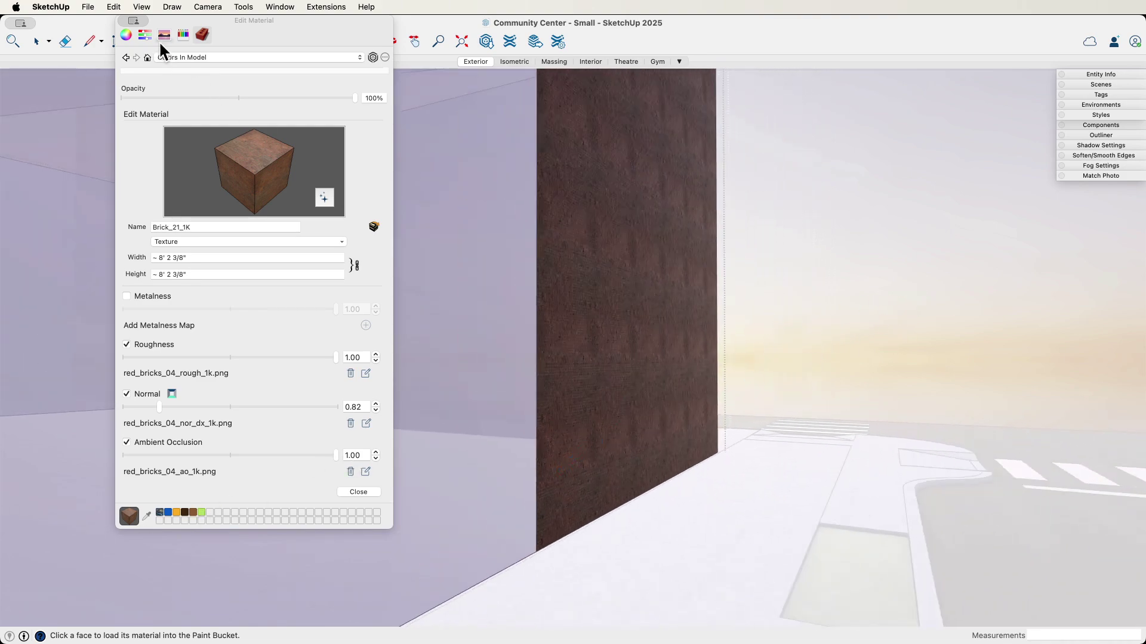
key("space")
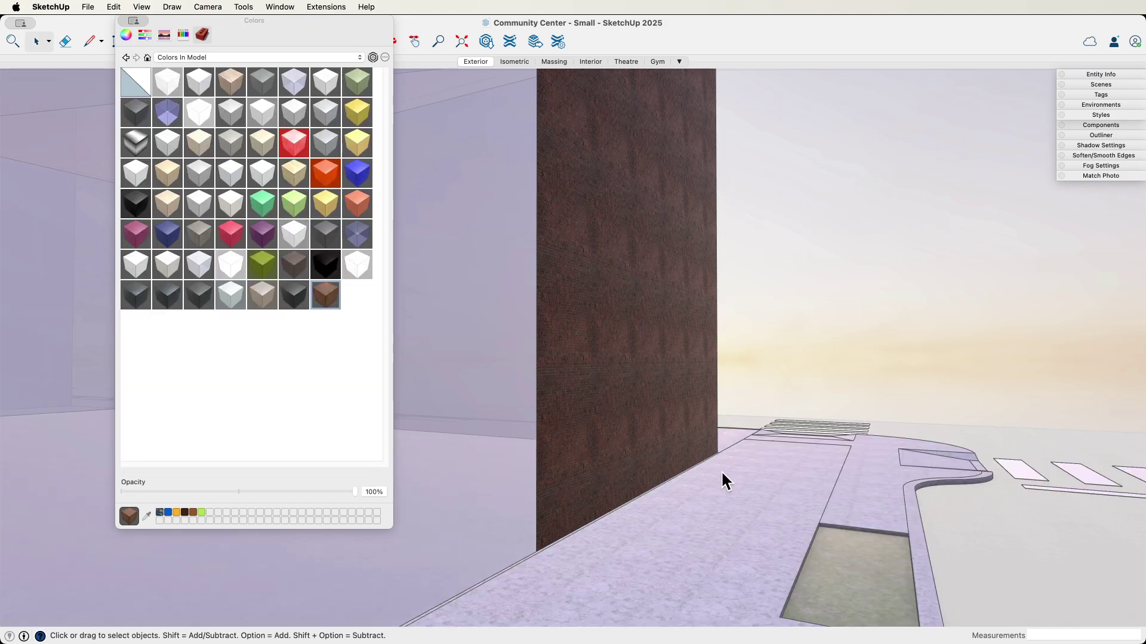
- Choose the first silver material from the Metal collection, with the glass massing boxes beside the brick wall in view
middle_click_drag(723, 478, 770, 453)
middle_click_drag(800, 346, 836, 315)
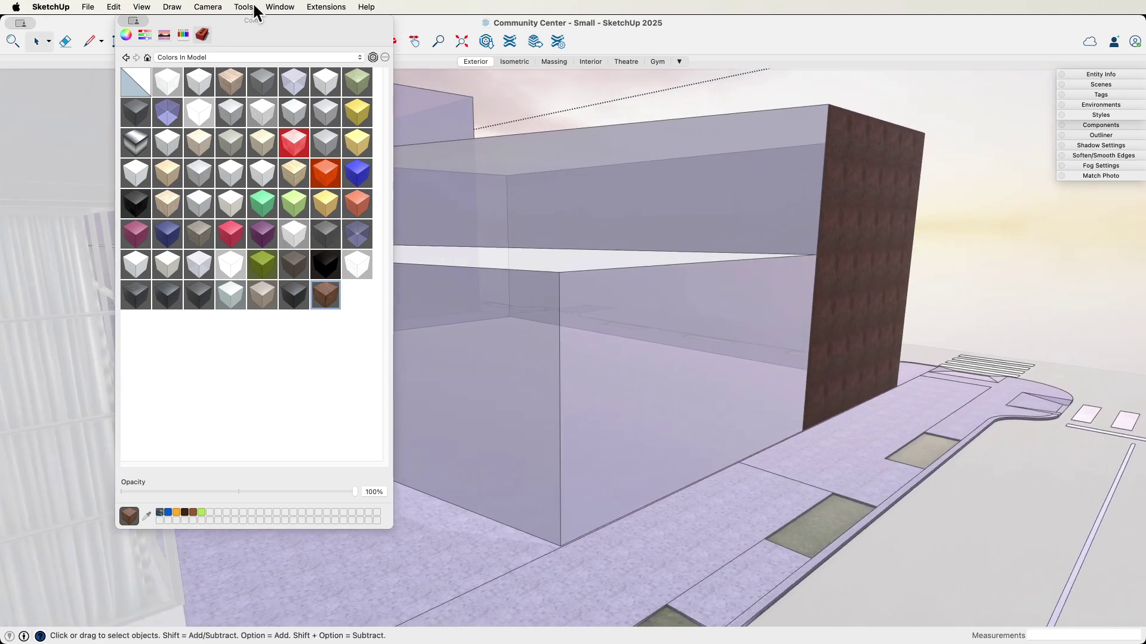
left_click(345, 59)
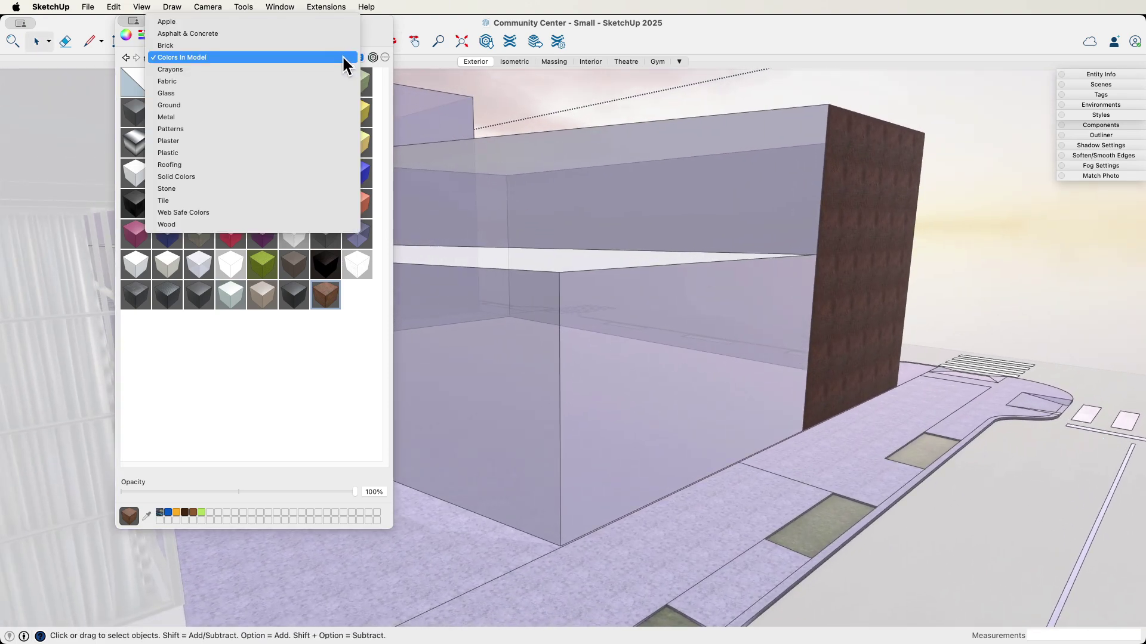
left_click(306, 117)
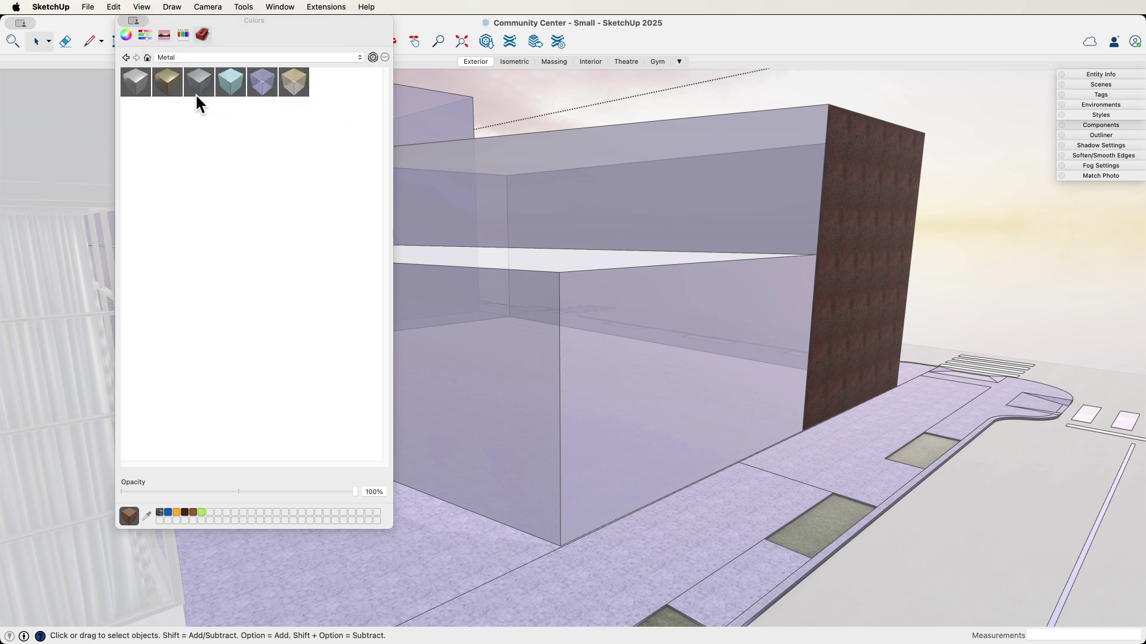
left_click(135, 89)
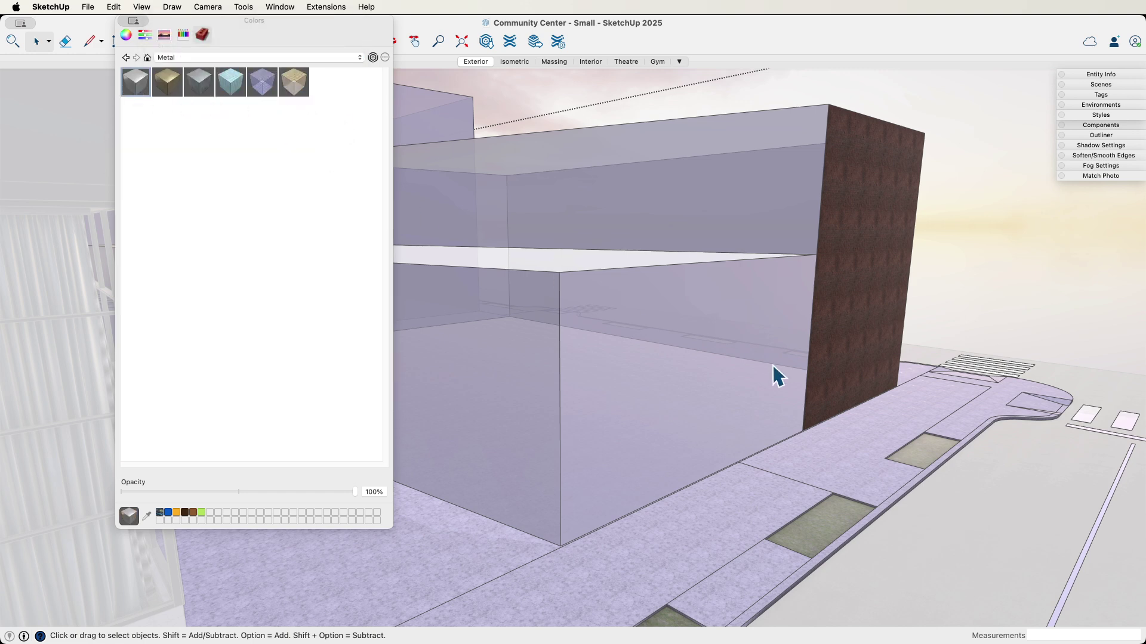
- Enter the massing group and paint the lower box's street-facing wall beside the brick with the chosen metal material
key("space")
left_click(740, 337)
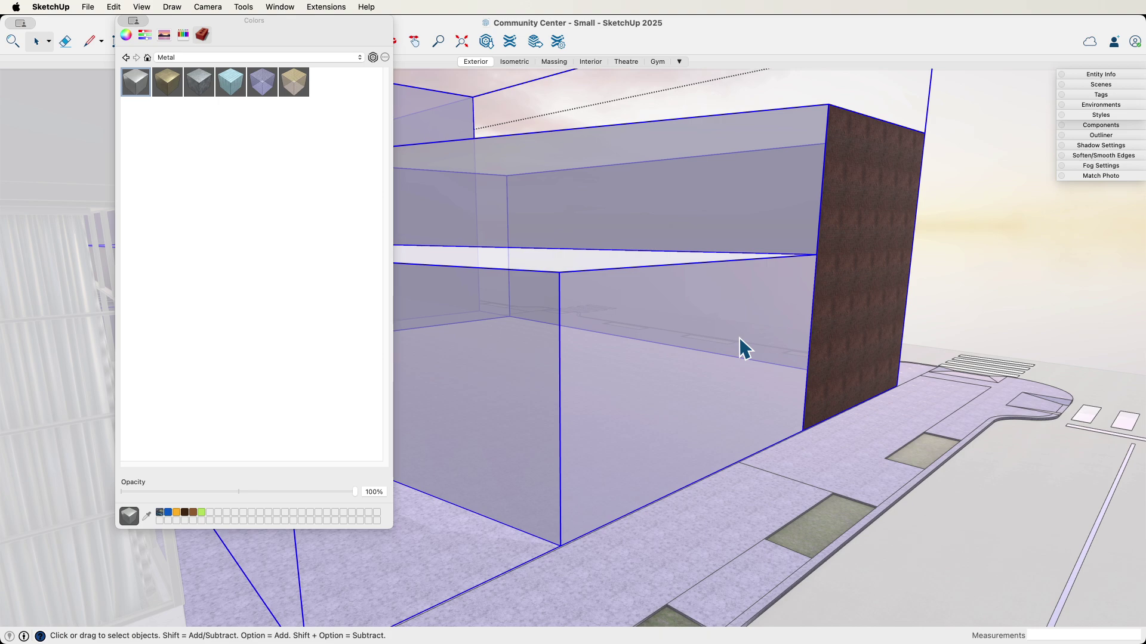
double_click(739, 338)
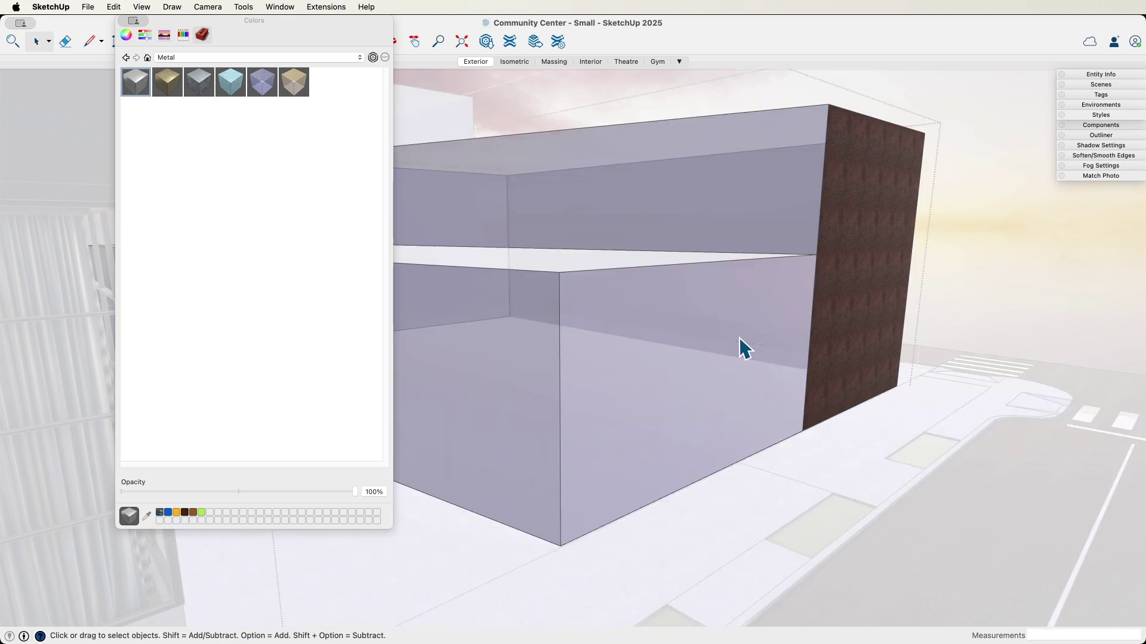
left_click(740, 338)
key("b")
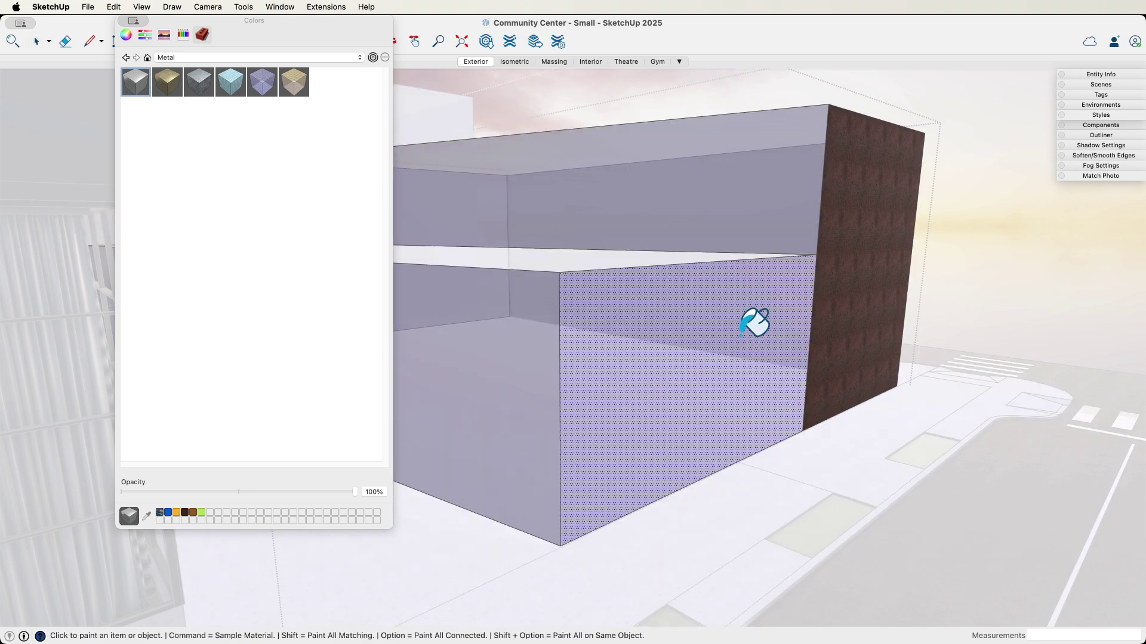
left_click(742, 335)
key("space")
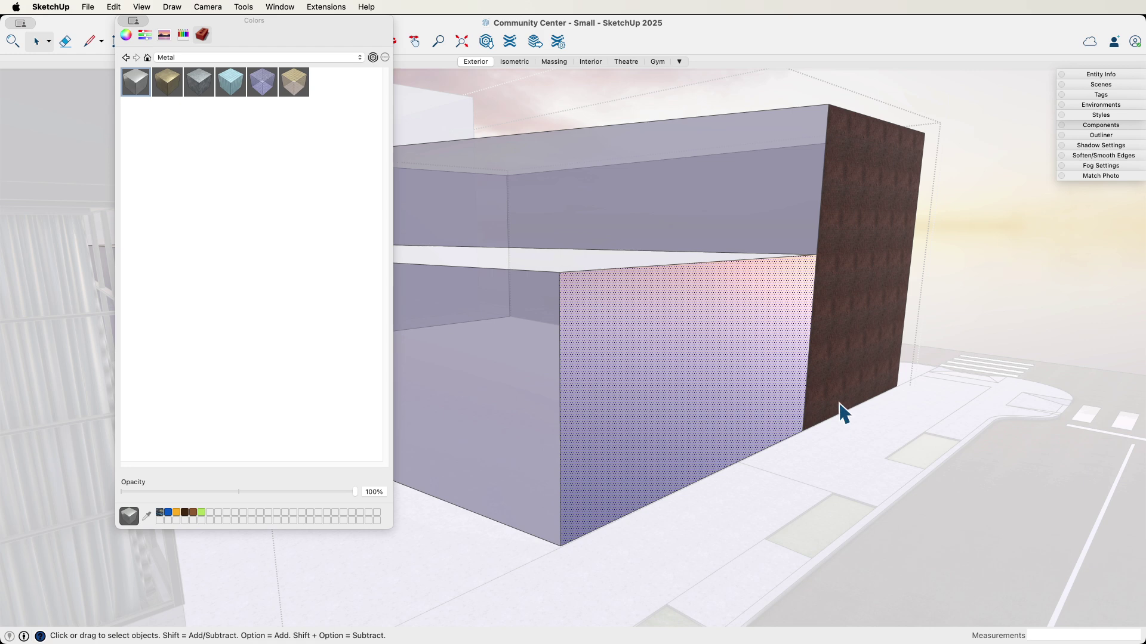
middle_click_drag(843, 412, 841, 351)
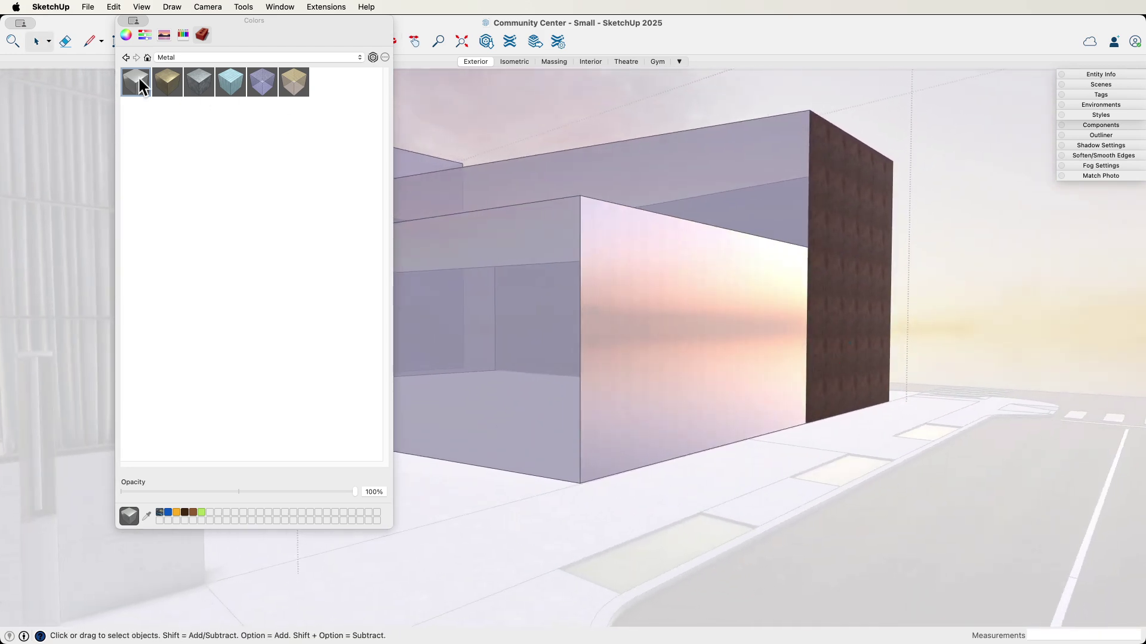
- Open the Metal_06_1K material from Colors In Model, examine its maps and wall reflections from several angles, and leave the editor
left_click(148, 58)
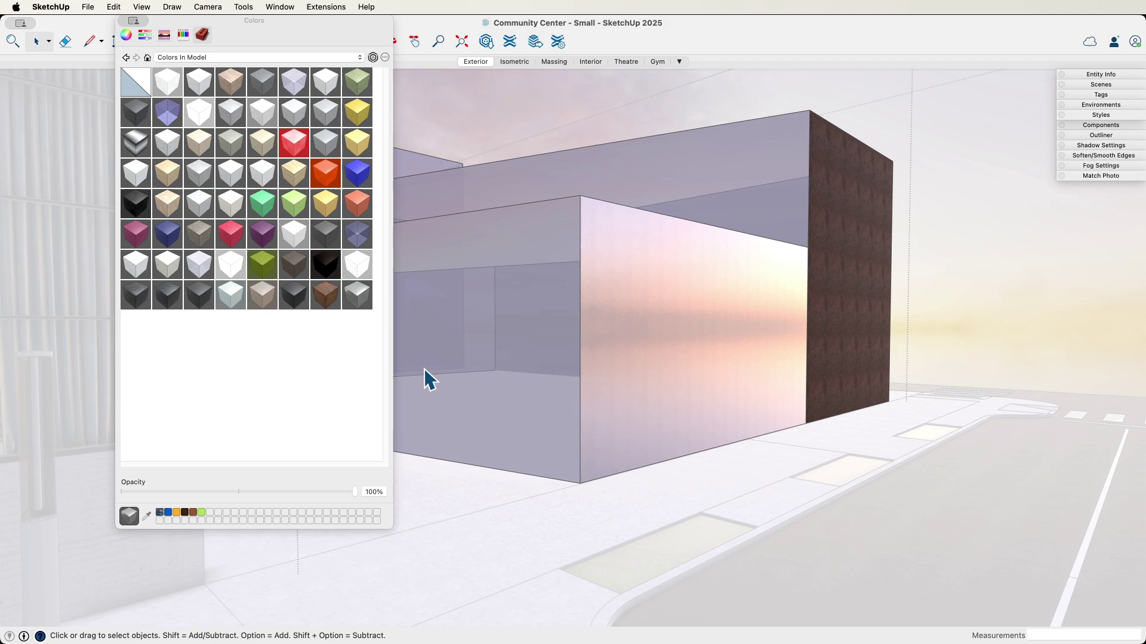
double_click(358, 295)
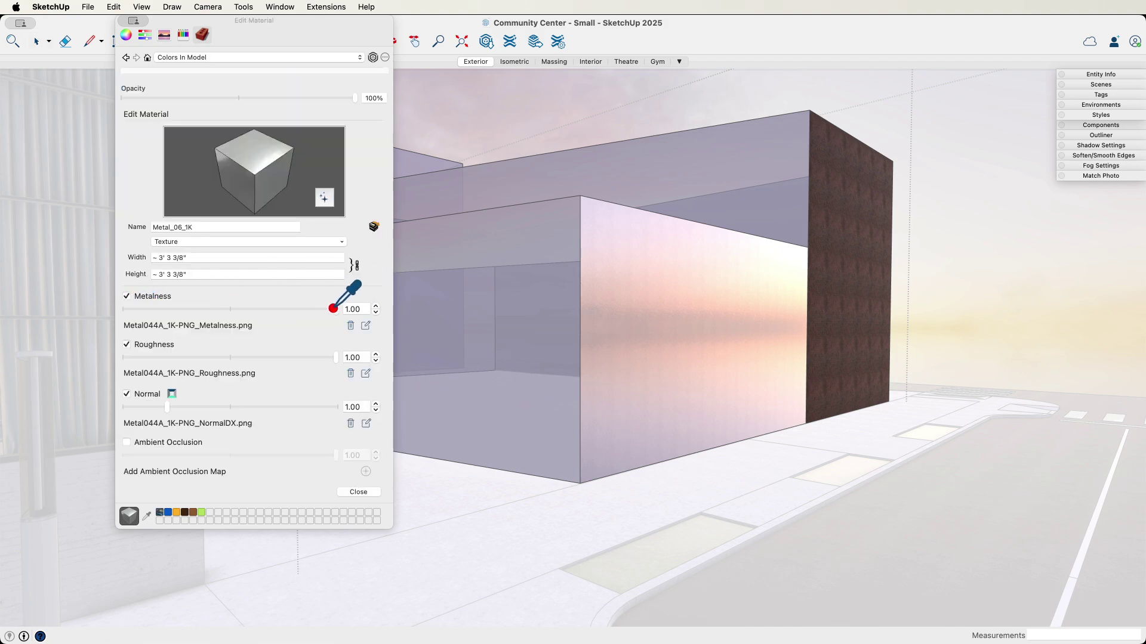
middle_click_drag(728, 373, 747, 350)
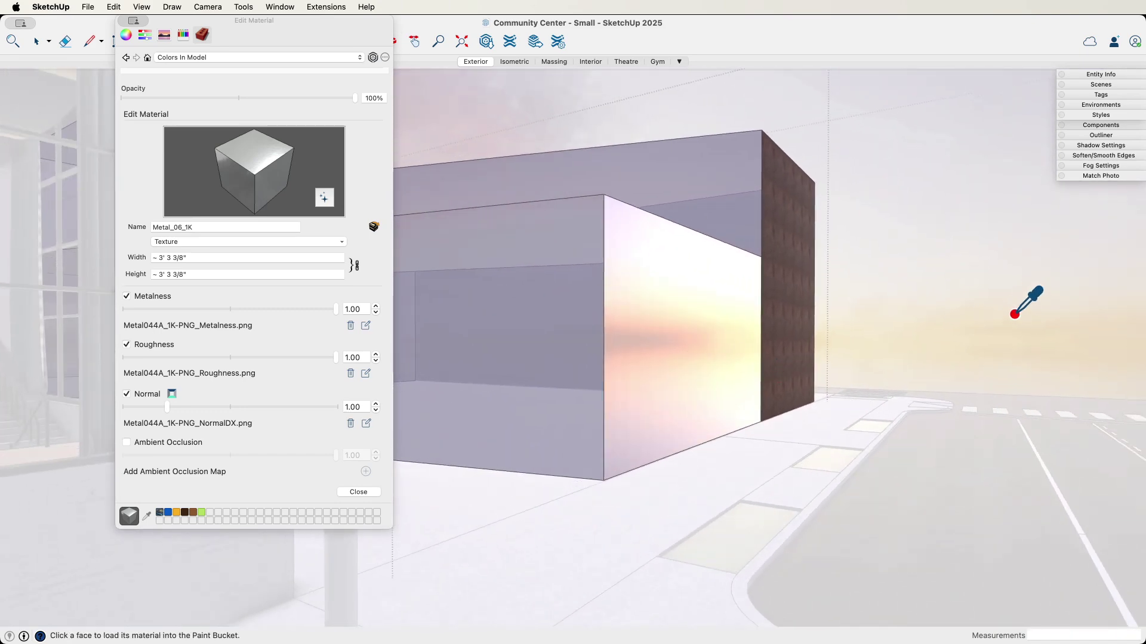
middle_click_drag(841, 341, 808, 358)
key("space")
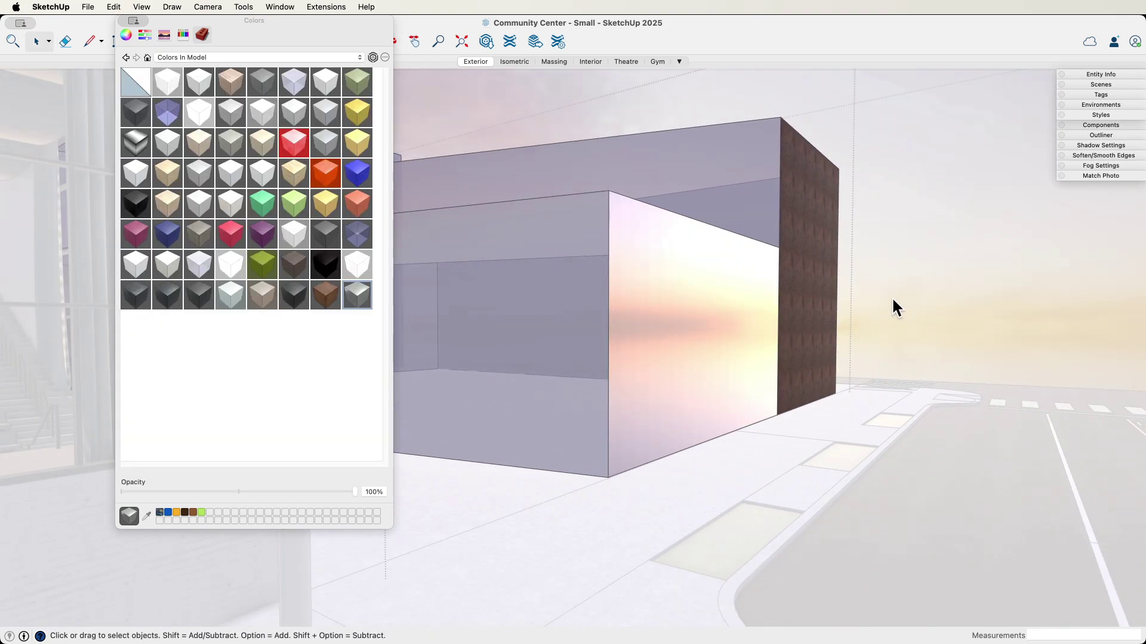
- Exit the massing group, close the materials window, and view the whole community center from the street corner
left_click(891, 297)
middle_click_drag(872, 246, 731, 143)
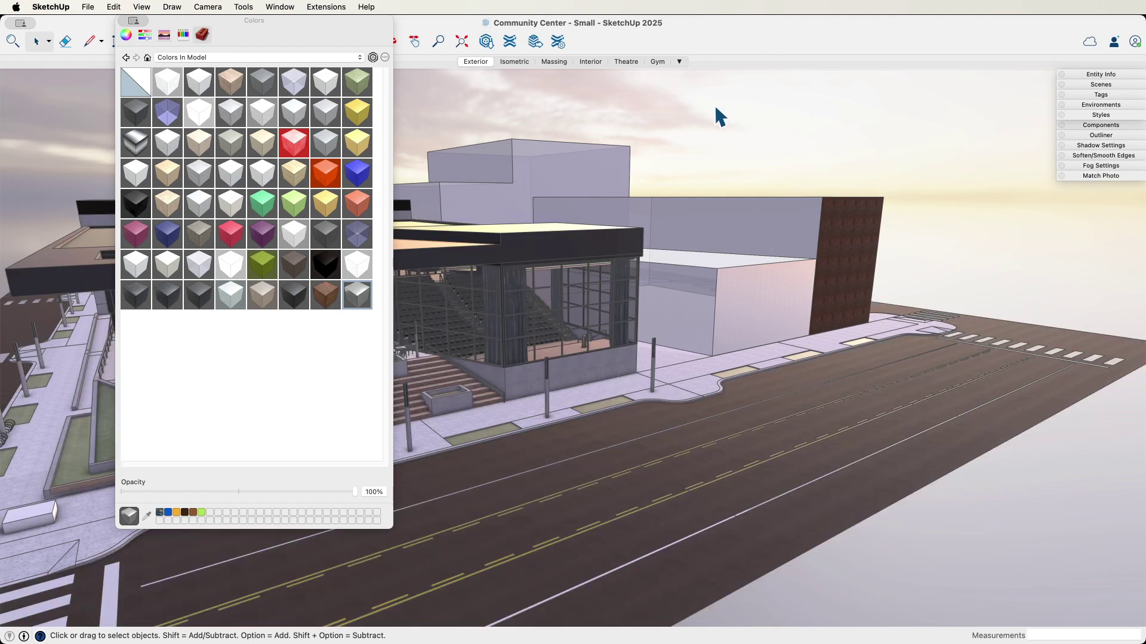
middle_click_drag(719, 116, 785, 117)
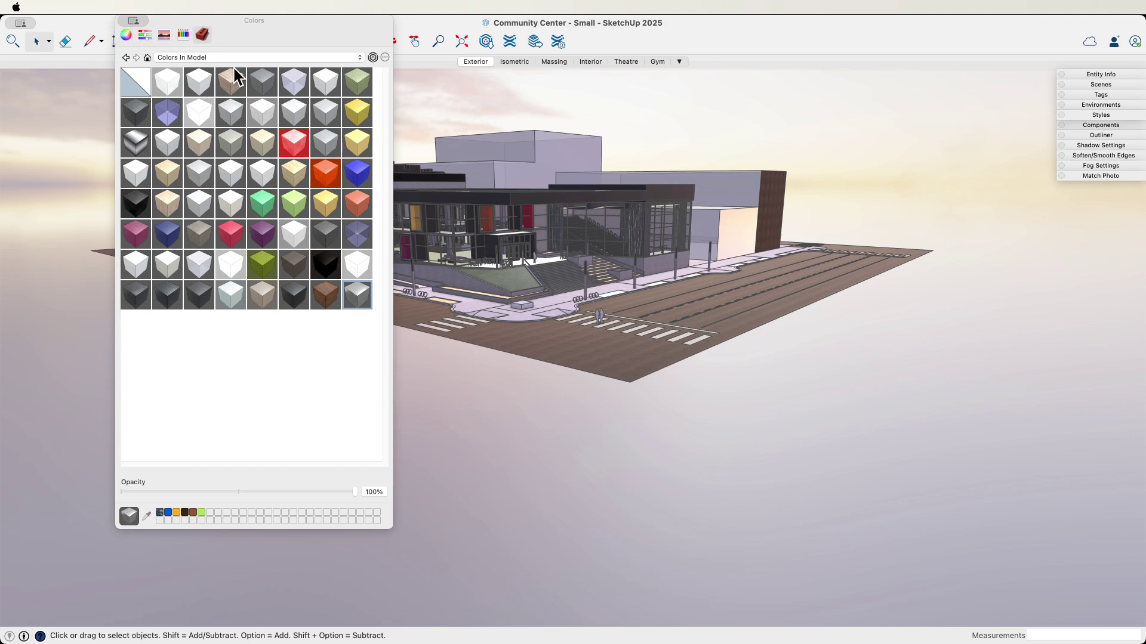
middle_click_drag(839, 148, 215, 128)
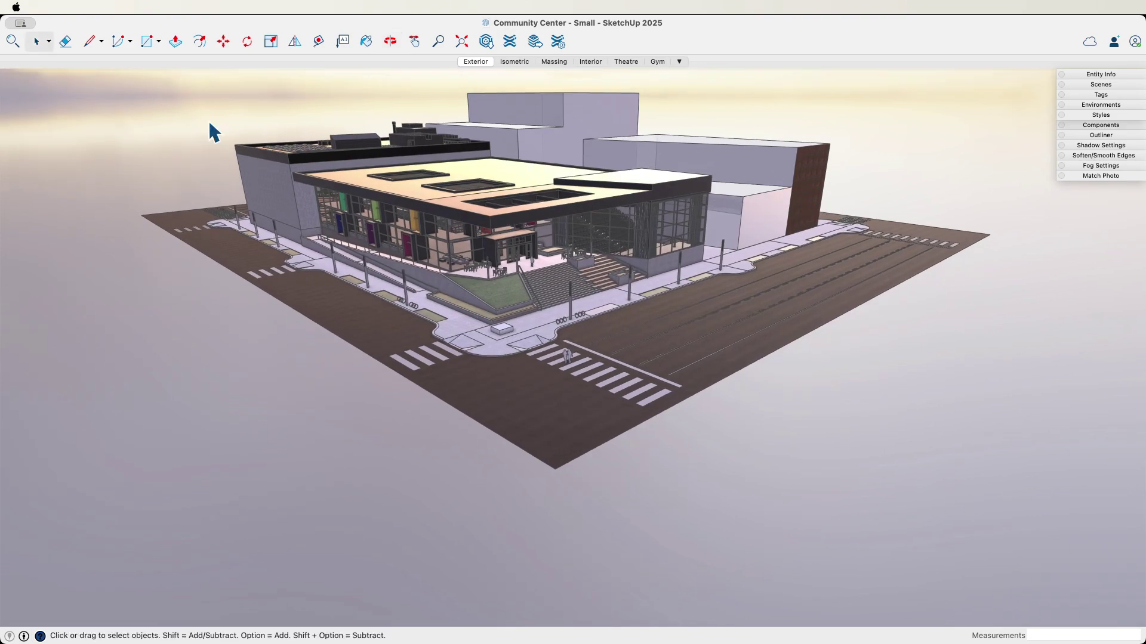
middle_click_drag(639, 256, 734, 248)
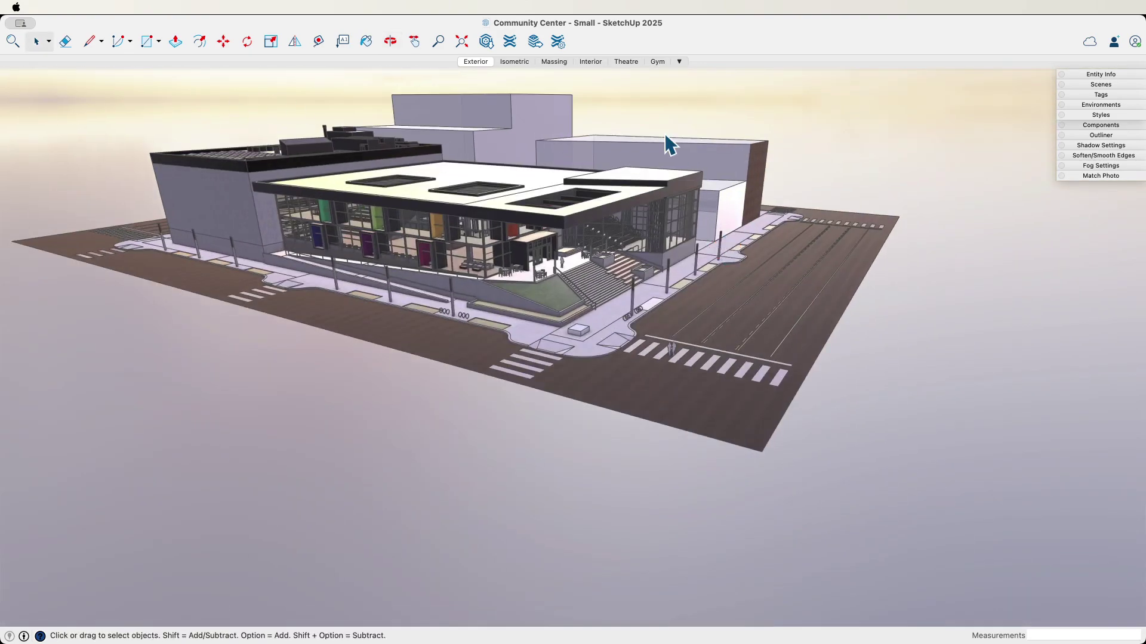
- Show the Environments settings and enlarge the list to browse the available environments
left_click(1109, 105)
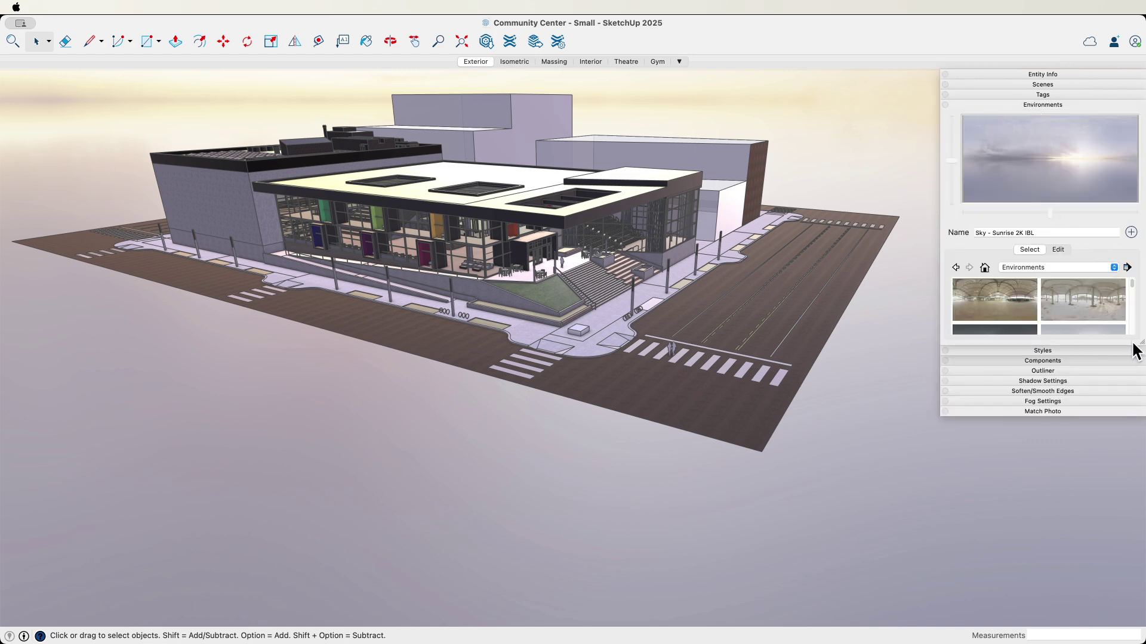
left_click_drag(1143, 347, 1128, 519)
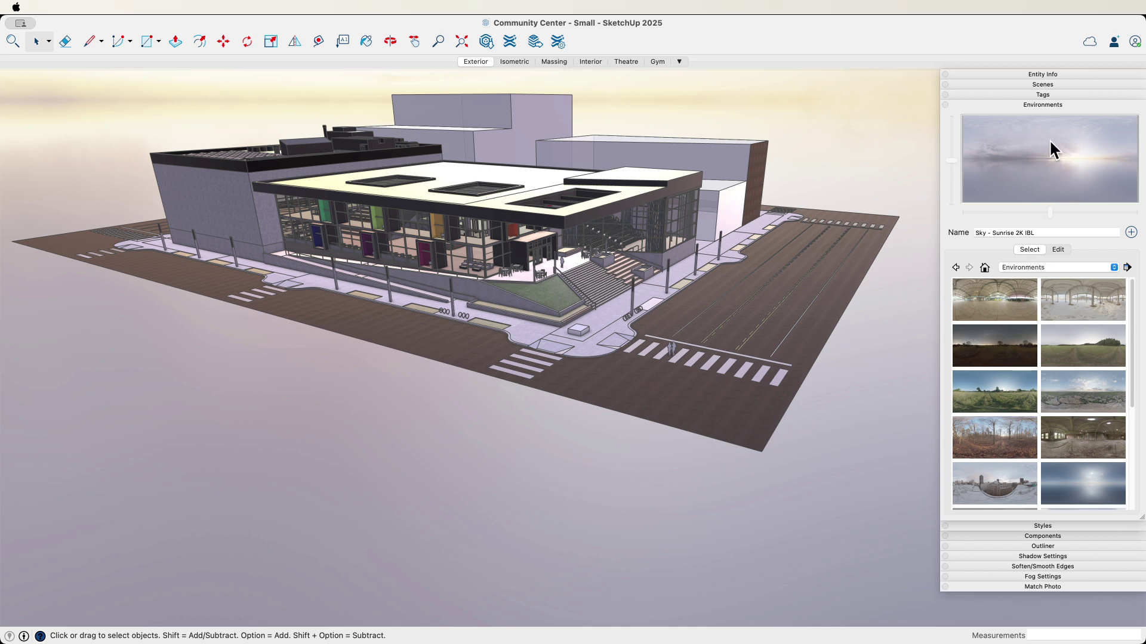
mouse_move(1133, 292)
left_mouse_down()
mouse_move(1112, 449)
mouse_move(1136, 288)
left_mouse_up()
middle_click_drag(875, 305, 782, 346)
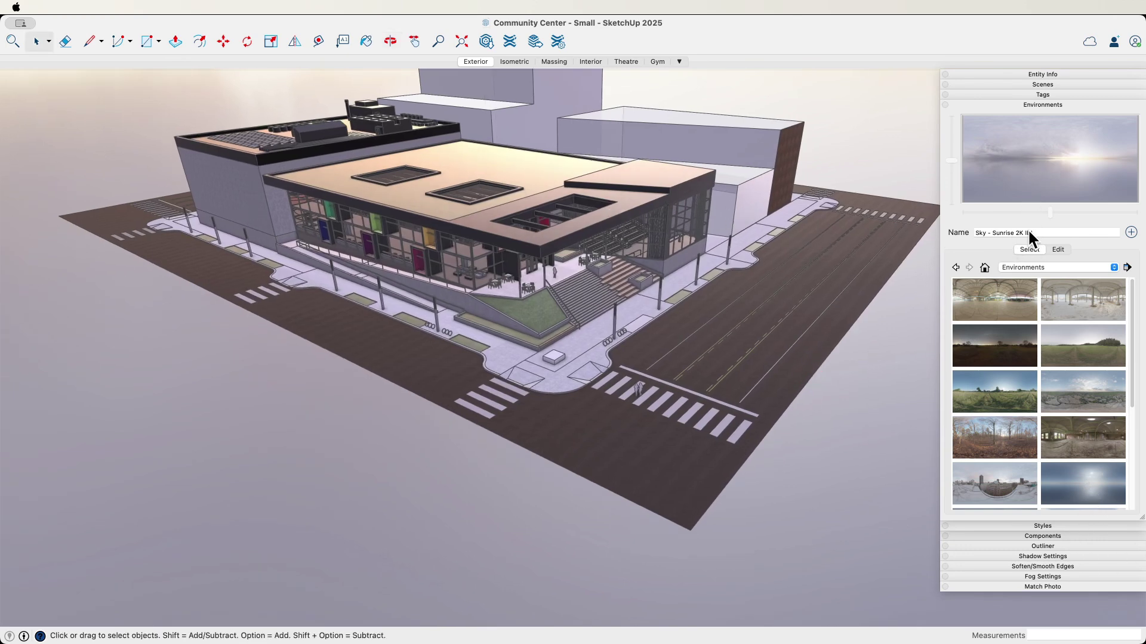
- Apply the Sky - At Sea 2K IBL environment and view its lighting on the building from several angles
left_click(1076, 488)
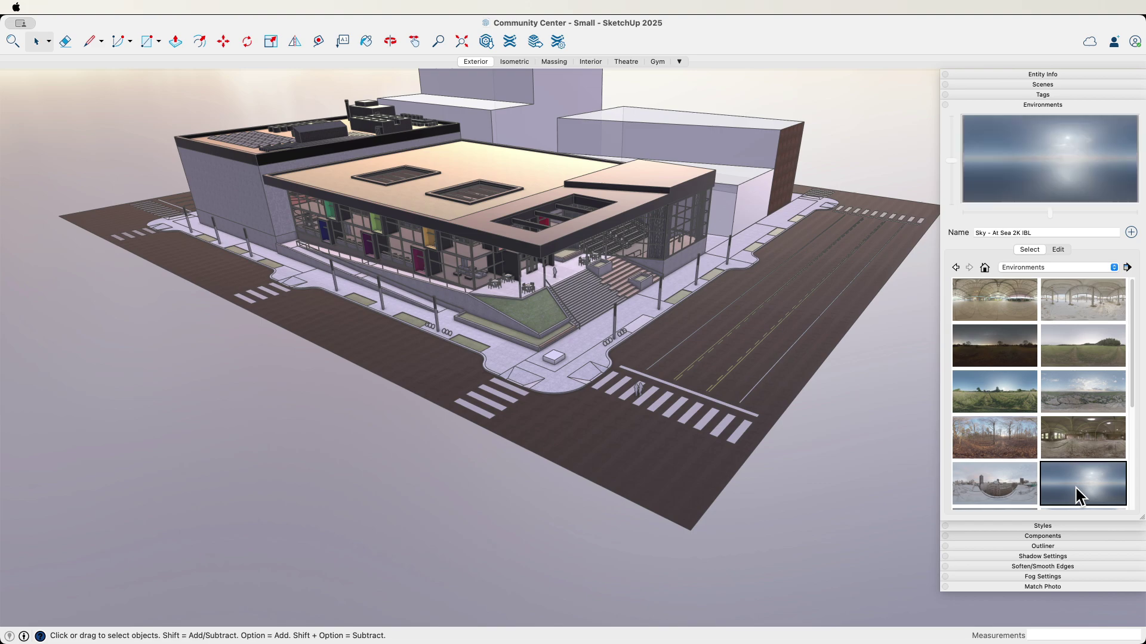
middle_click_drag(740, 415, 785, 340)
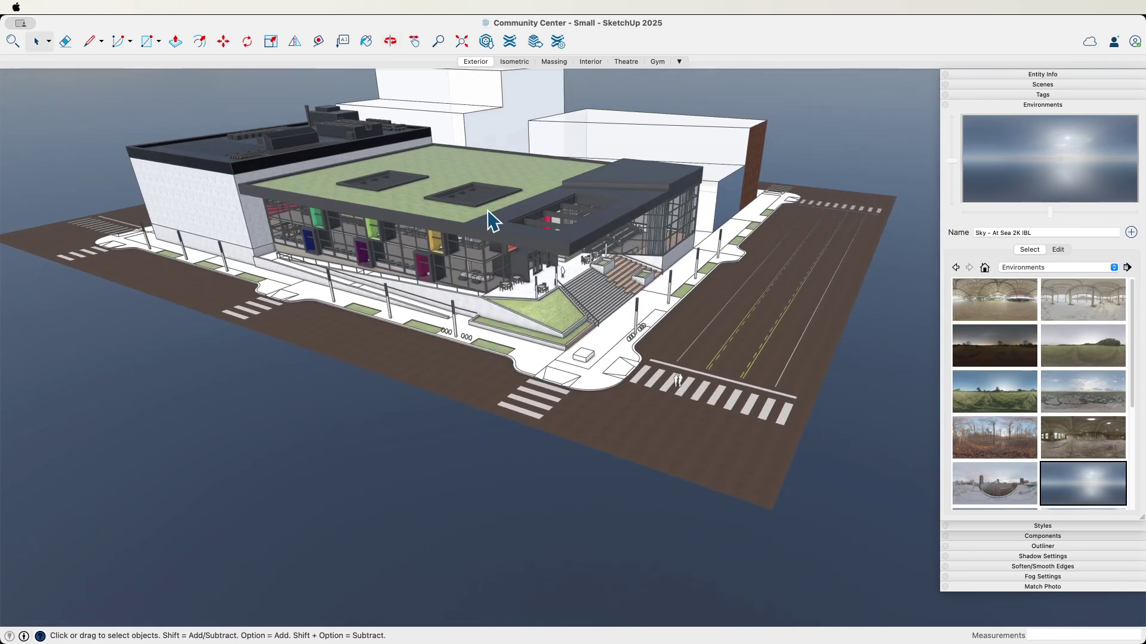
middle_click_drag(778, 337, 629, 440)
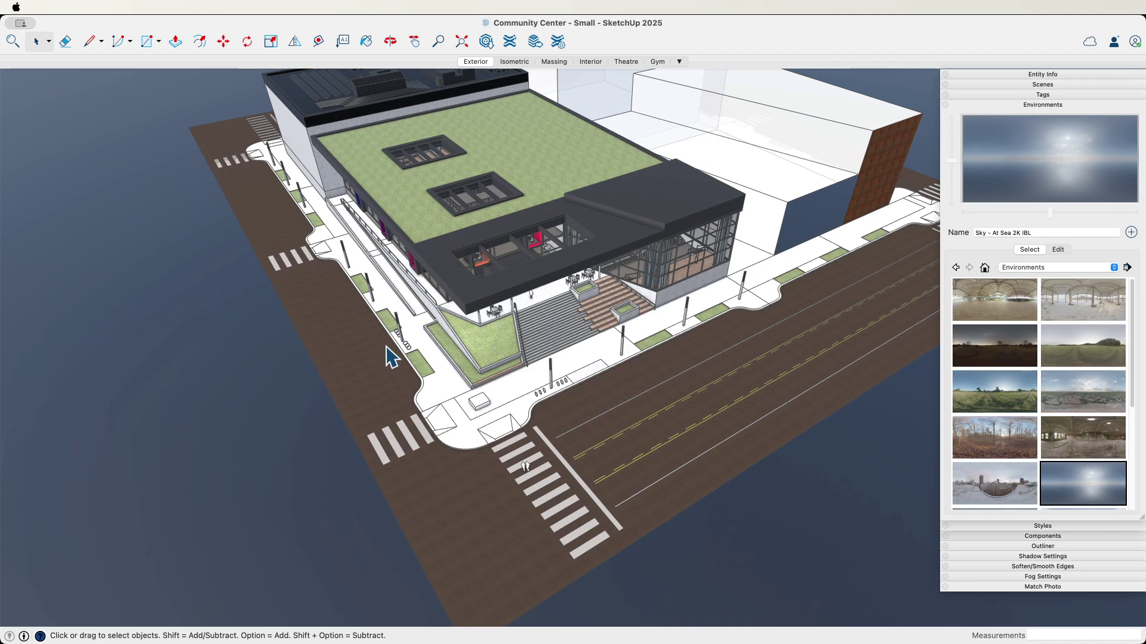
middle_click_drag(388, 353, 509, 278)
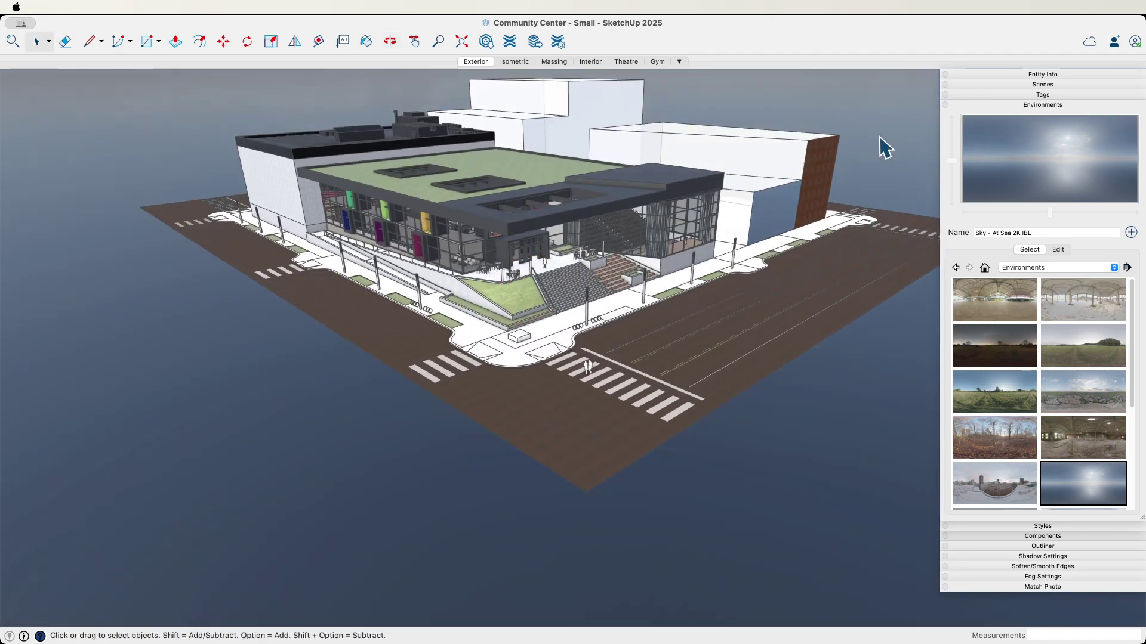
- Apply the Farm 2K IBL environment and view the building against the grass field
left_click(994, 392)
middle_click_drag(759, 274, 824, 325)
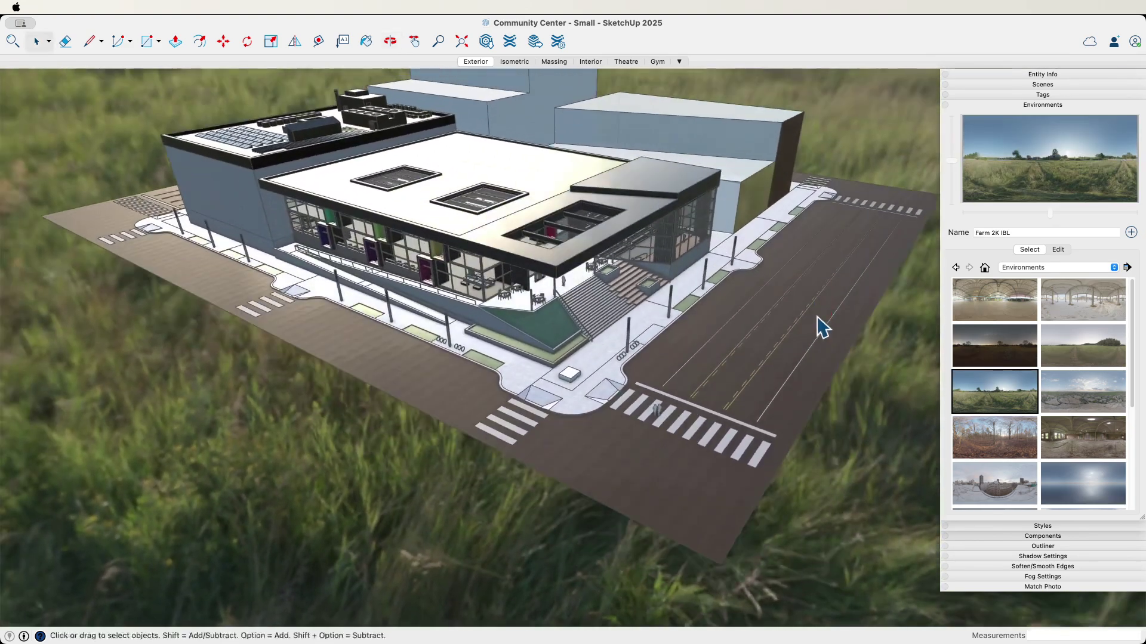
middle_click_drag(774, 269, 767, 218)
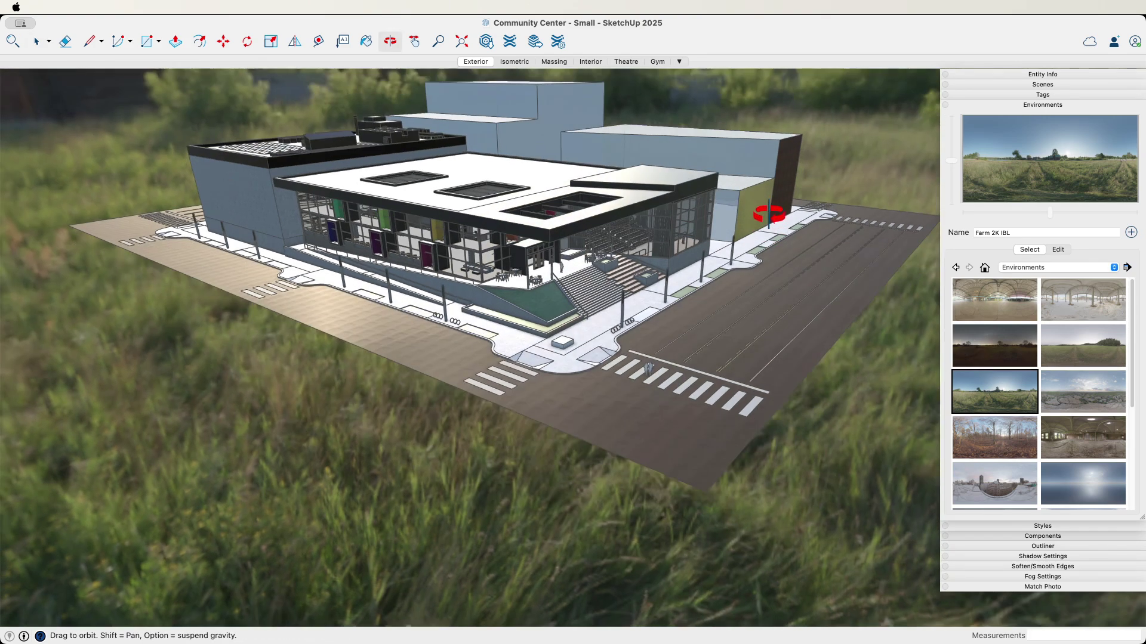
- Set the Farm 2K IBL environment's rotation angle to 25, skydome exposure to 2.4 and reflections exposure to 1.3
left_click(1057, 251)
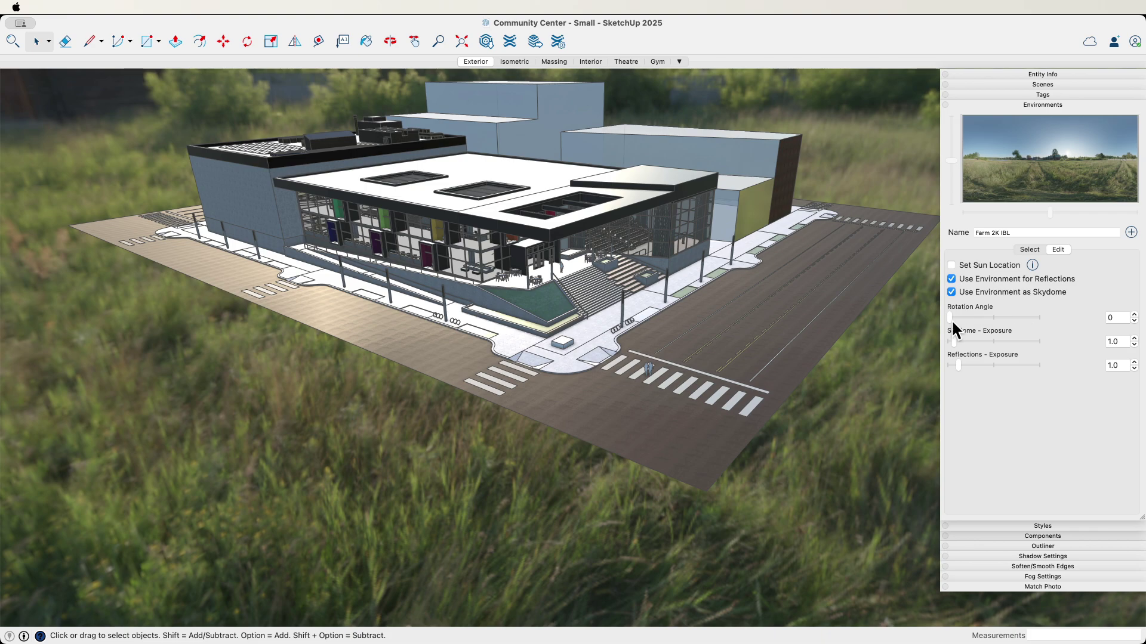
left_click_drag(950, 316, 959, 360)
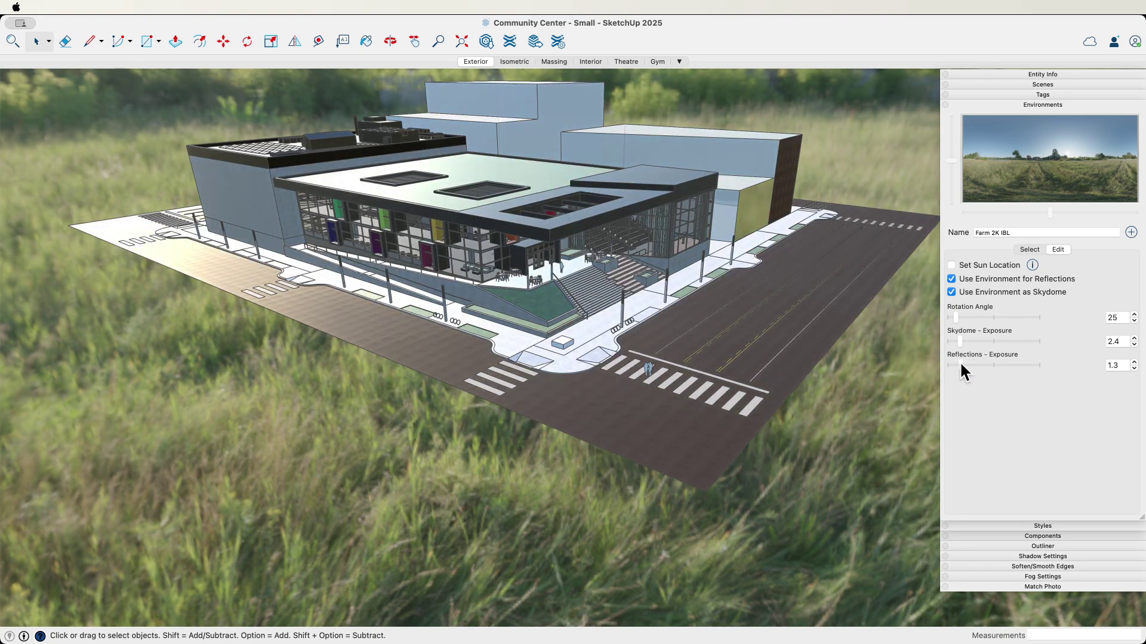
- Enable the sun location for the Farm 2K IBL environment and move the sun marker left of the image's bright spot
middle_click_drag(729, 272, 757, 183)
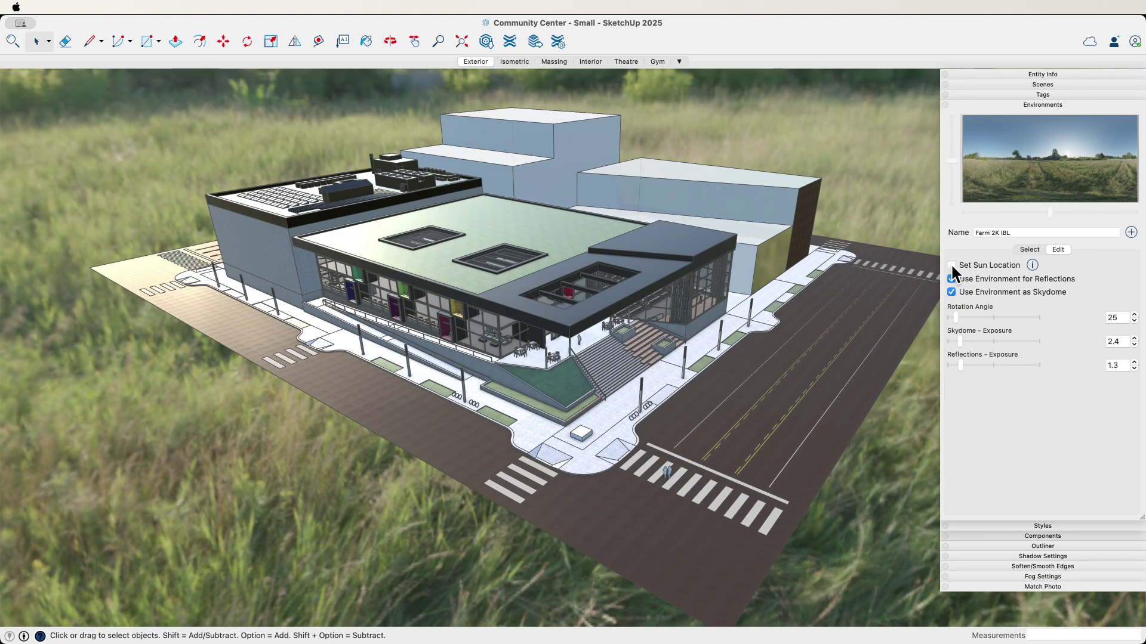
left_click(952, 265)
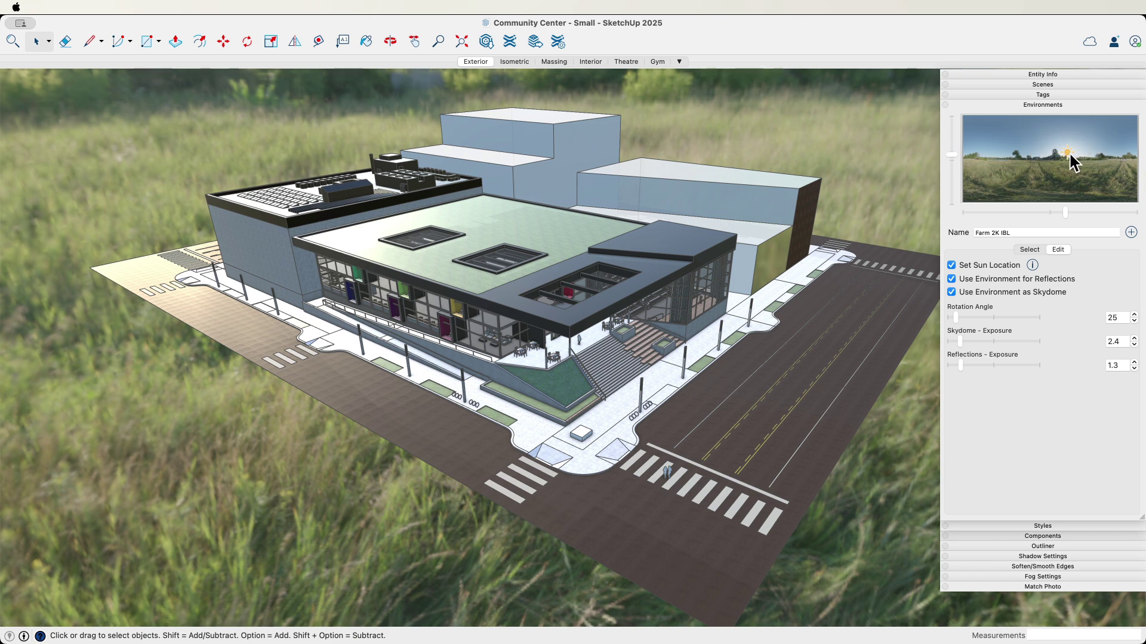
mouse_move(1066, 153)
left_mouse_down()
mouse_move(1008, 147)
mouse_move(1110, 149)
mouse_move(1038, 150)
left_mouse_up()
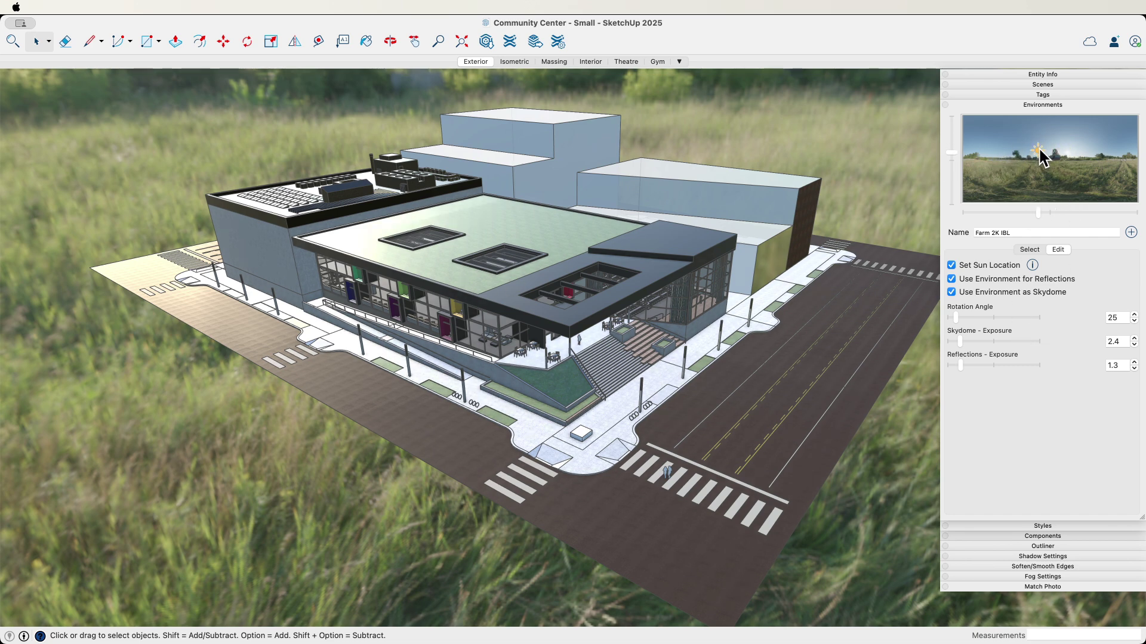
- Place the Farm 2K IBL sun marker on the image's bright spot and set the environment's rotation angle to 41
left_click_drag(1039, 151, 1067, 153)
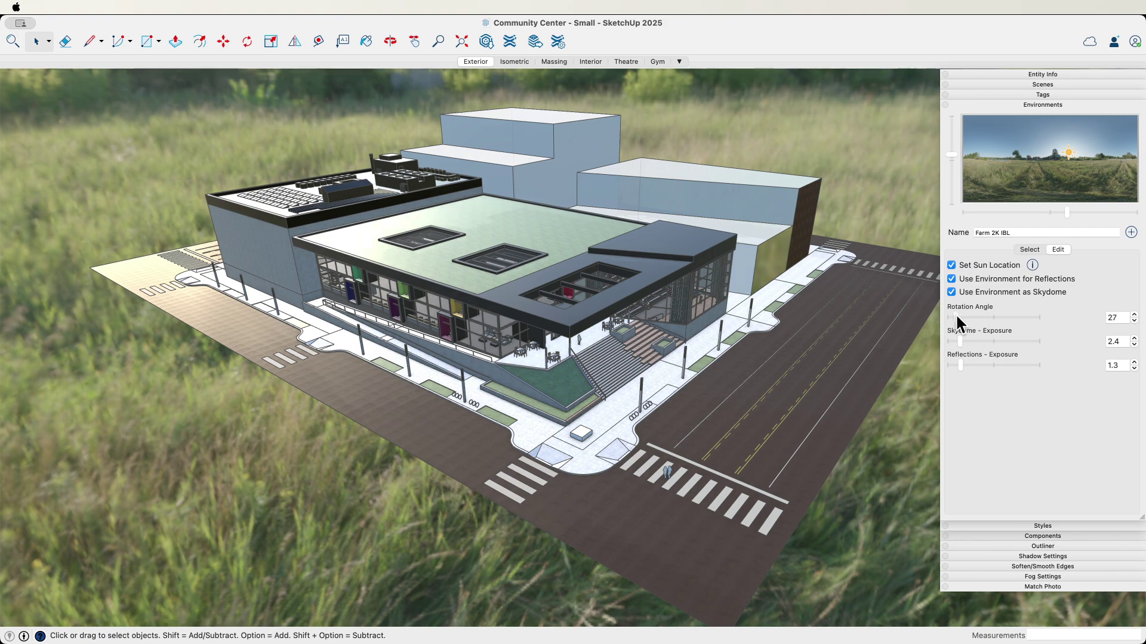
left_click_drag(958, 318, 957, 318)
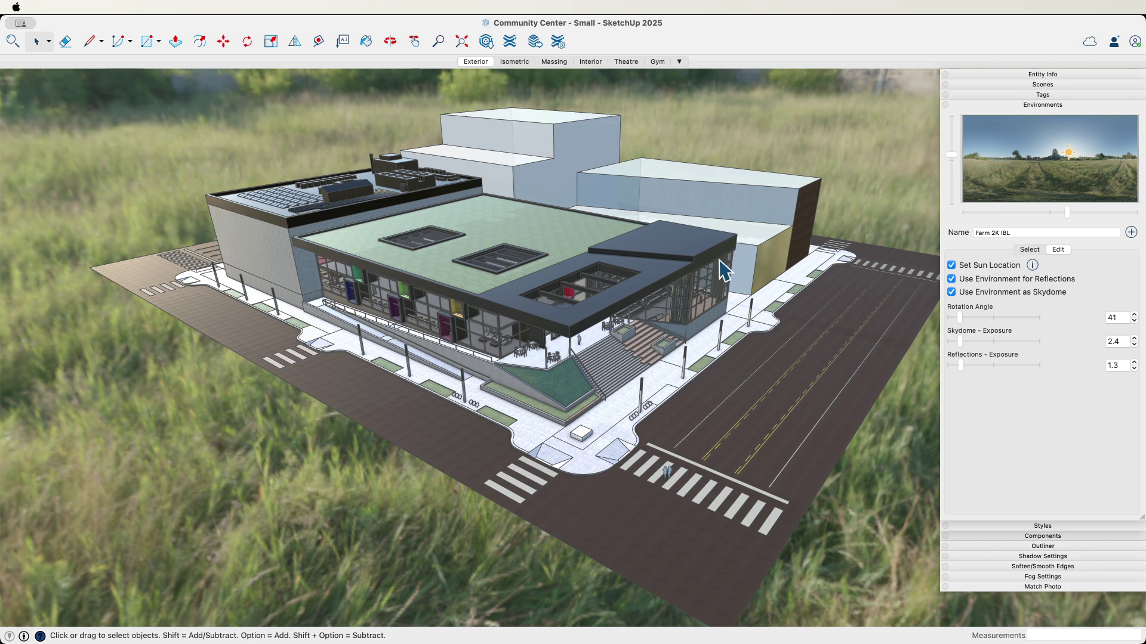
left_click(1041, 106)
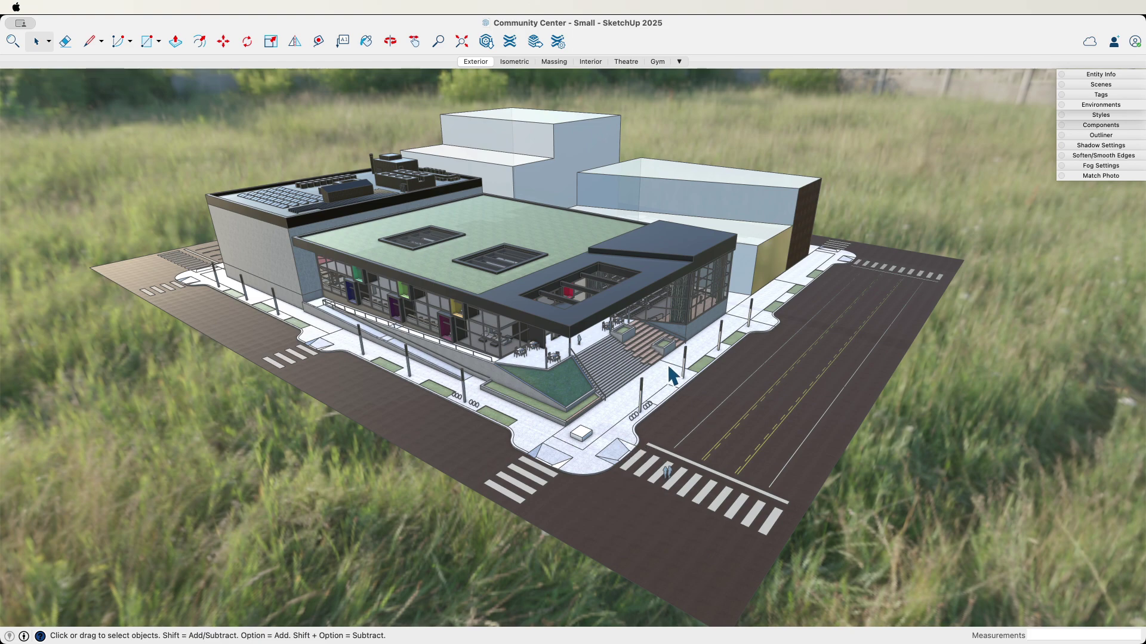
- Import the green tile screenshot from the Desktop for use as a texture on the white box near the stairs
scroll(589, 436, "up", 10)
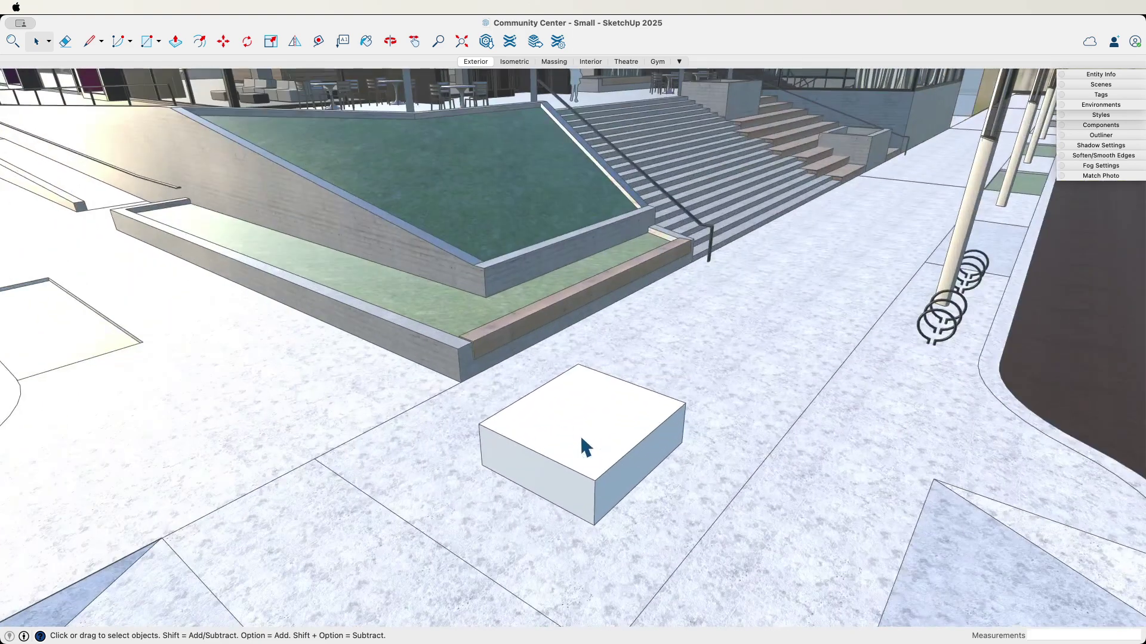
scroll(583, 448, "up", 3)
middle_click_drag(583, 448, 696, 496)
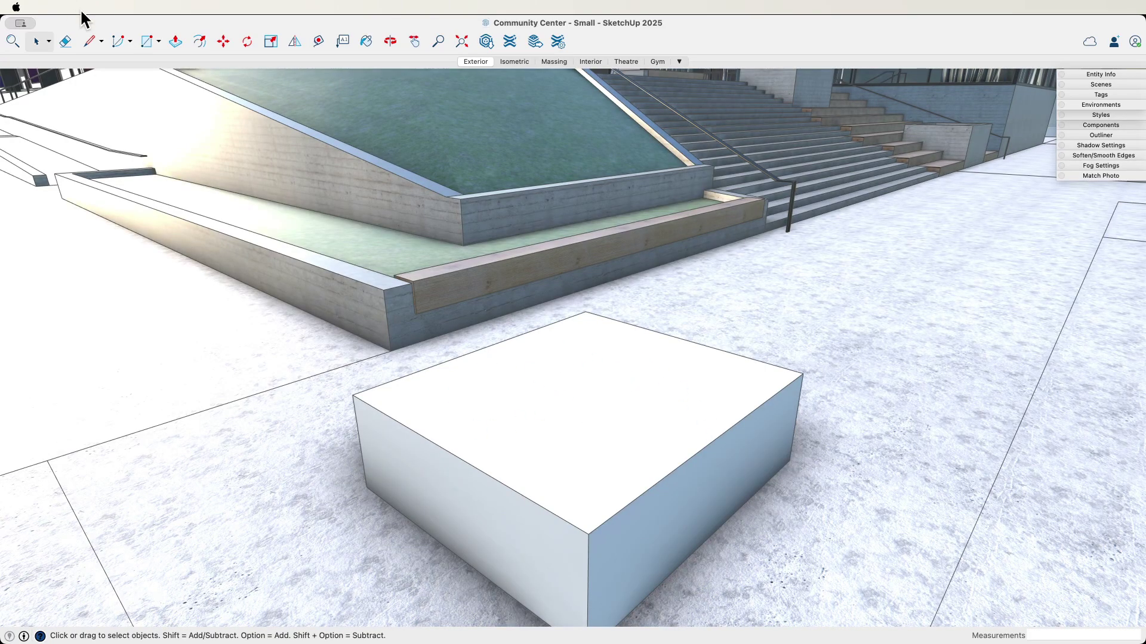
left_click(83, 7)
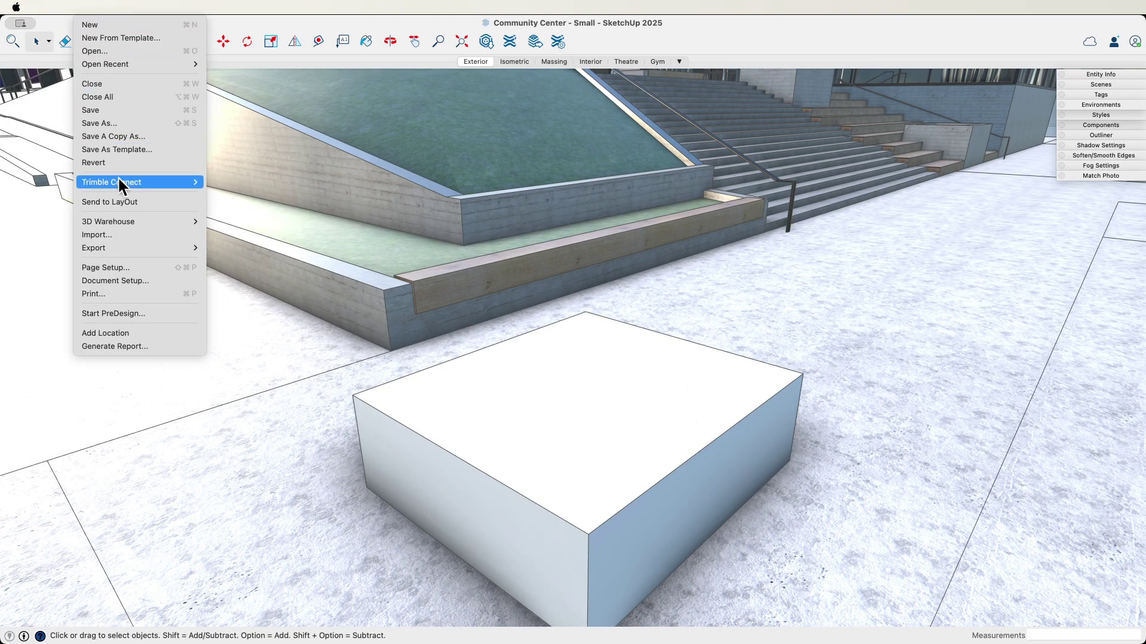
left_click(114, 241)
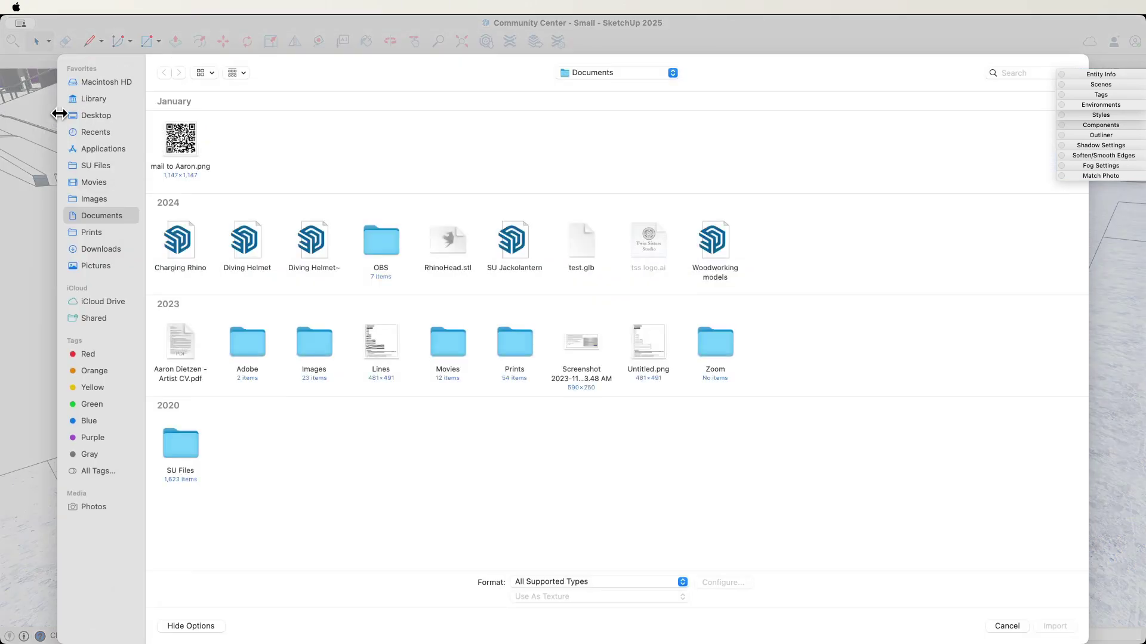
left_click(85, 115)
left_click(176, 147)
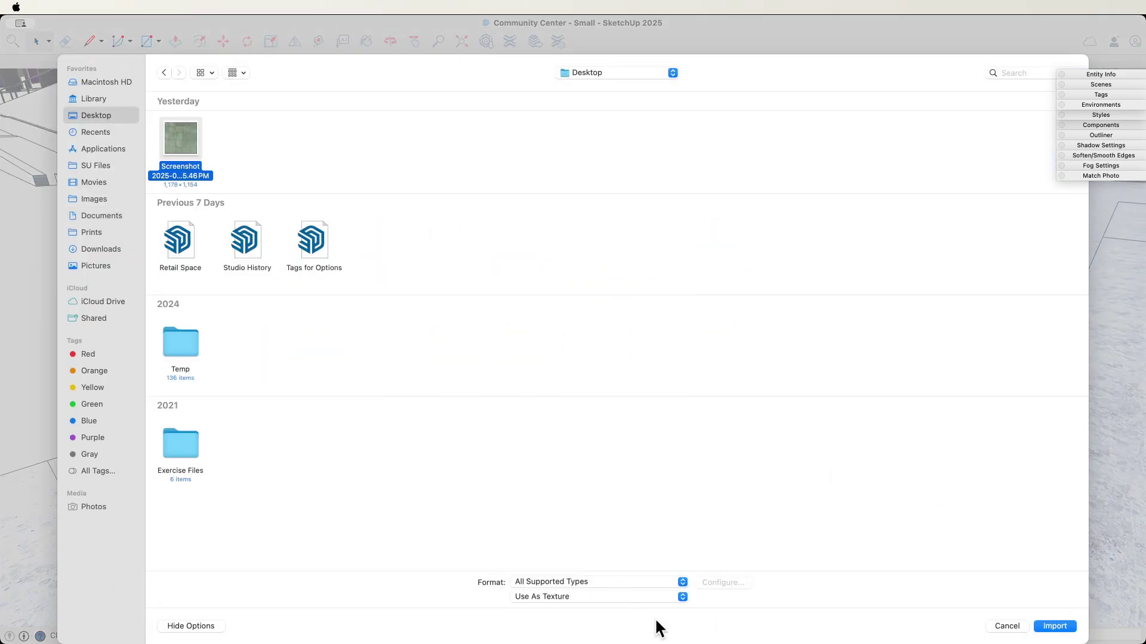
left_click(1054, 625)
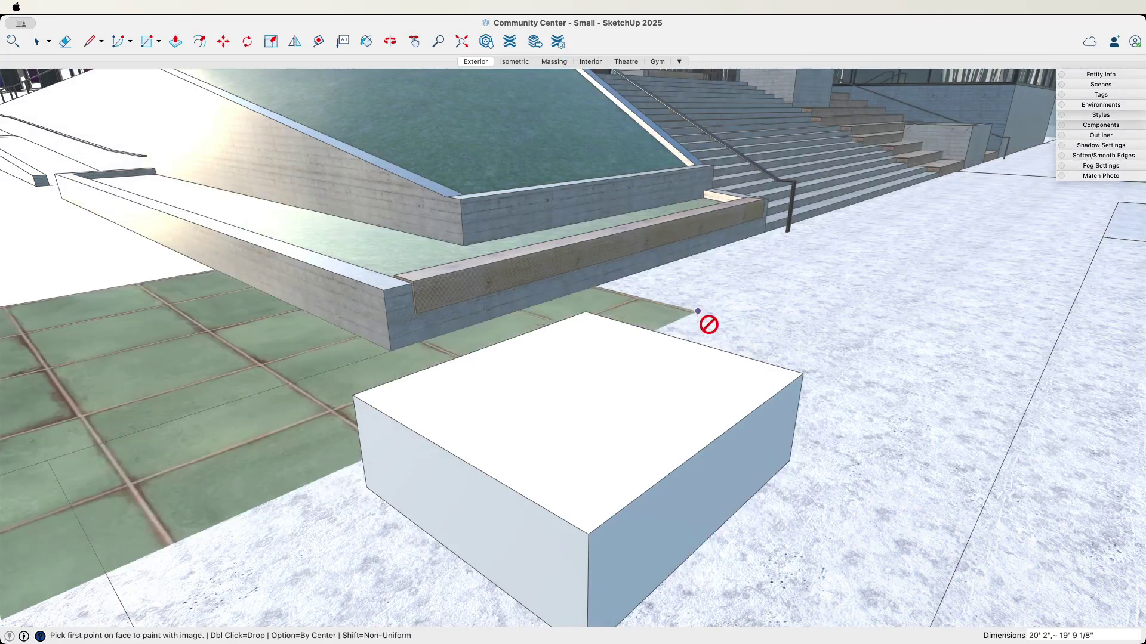
- Place the tile image on the box's top face from its corner, at about 4' 3 7/8" by 4' 2 7/8", and clear the selection
left_click(802, 375)
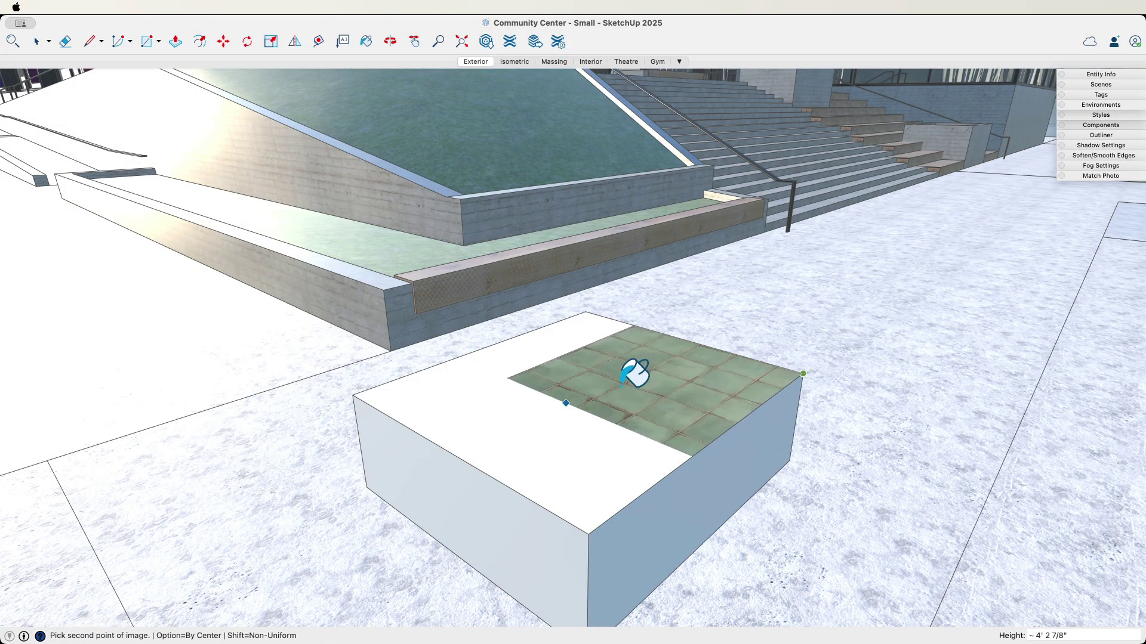
left_click(686, 324)
key("o")
left_click_drag(578, 338, 621, 468)
key("space")
middle_click_drag(479, 269, 672, 296)
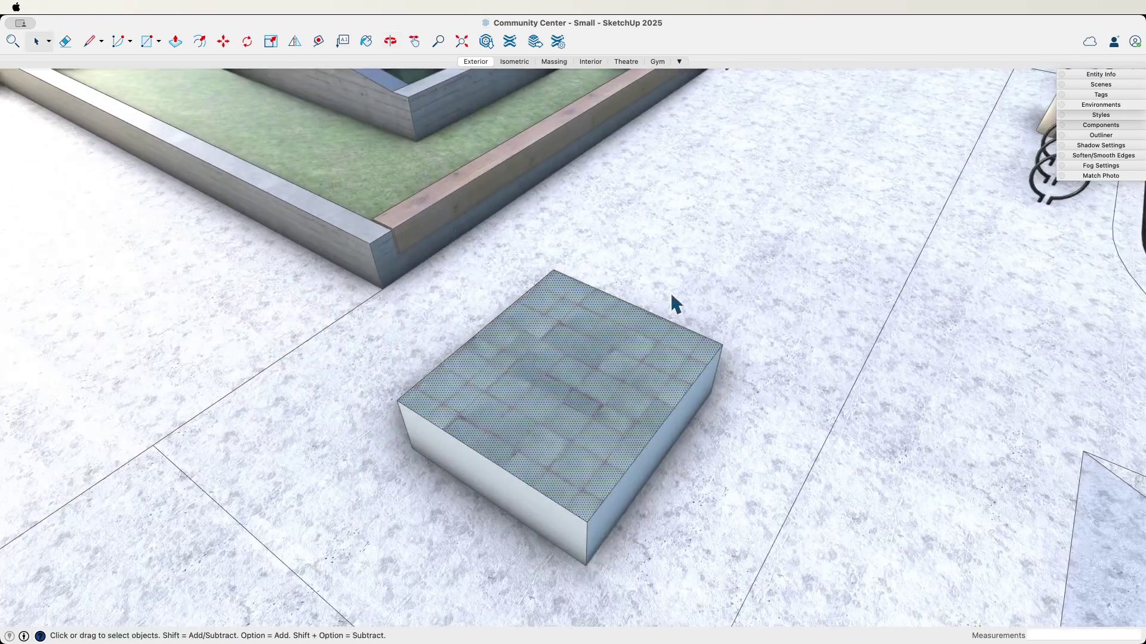
left_click(621, 275)
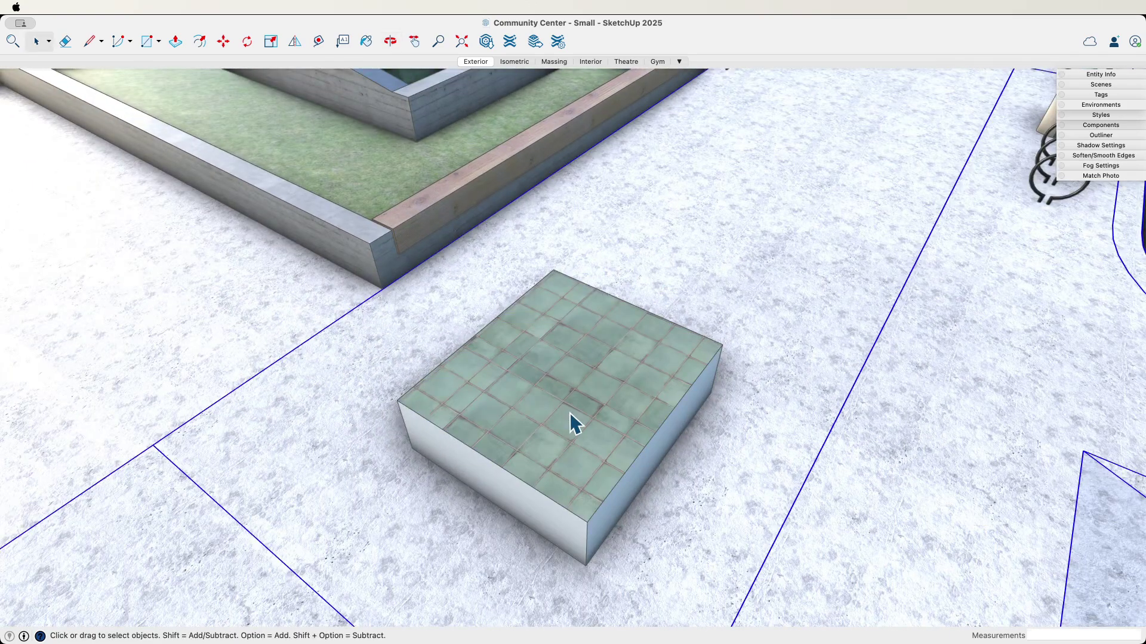
- Examine the imported tile texture on the box for visible repeats and its reflections from high and low angles
scroll(570, 413, "up", 3)
middle_click_drag(570, 413, 646, 420)
scroll(738, 464, "up", 2)
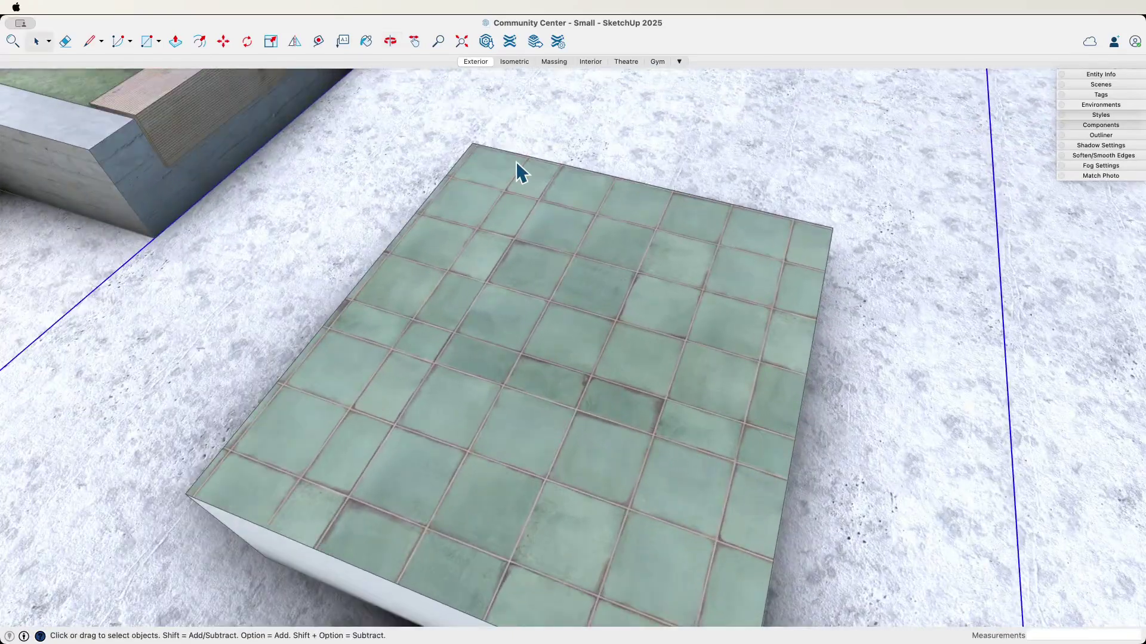
middle_click_drag(529, 192, 508, 176)
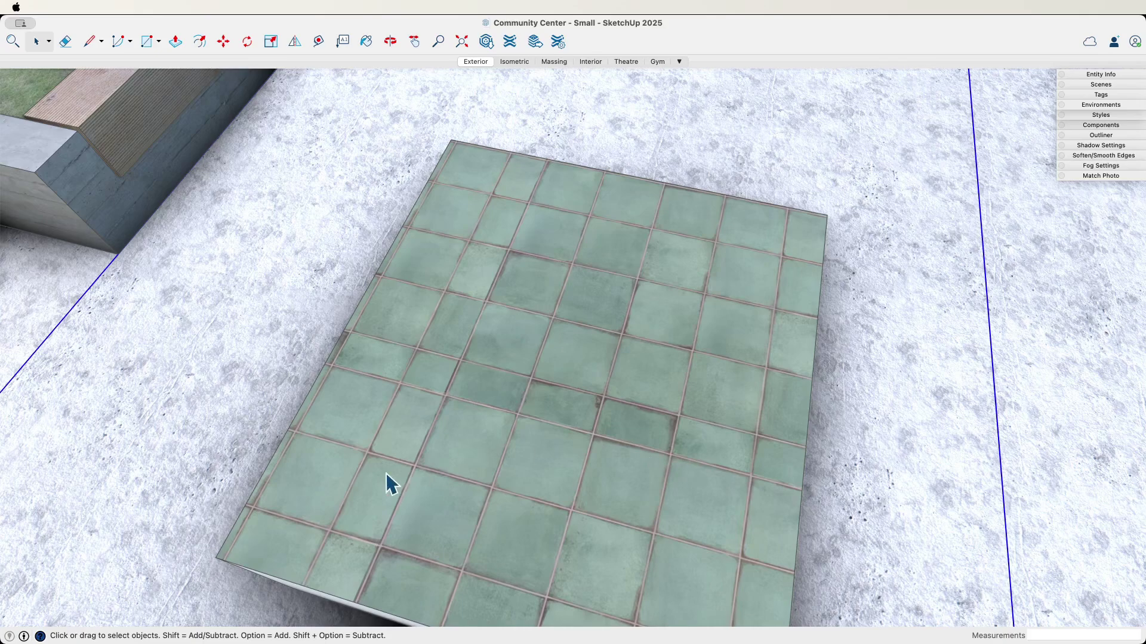
middle_click_drag(437, 376, 736, 299)
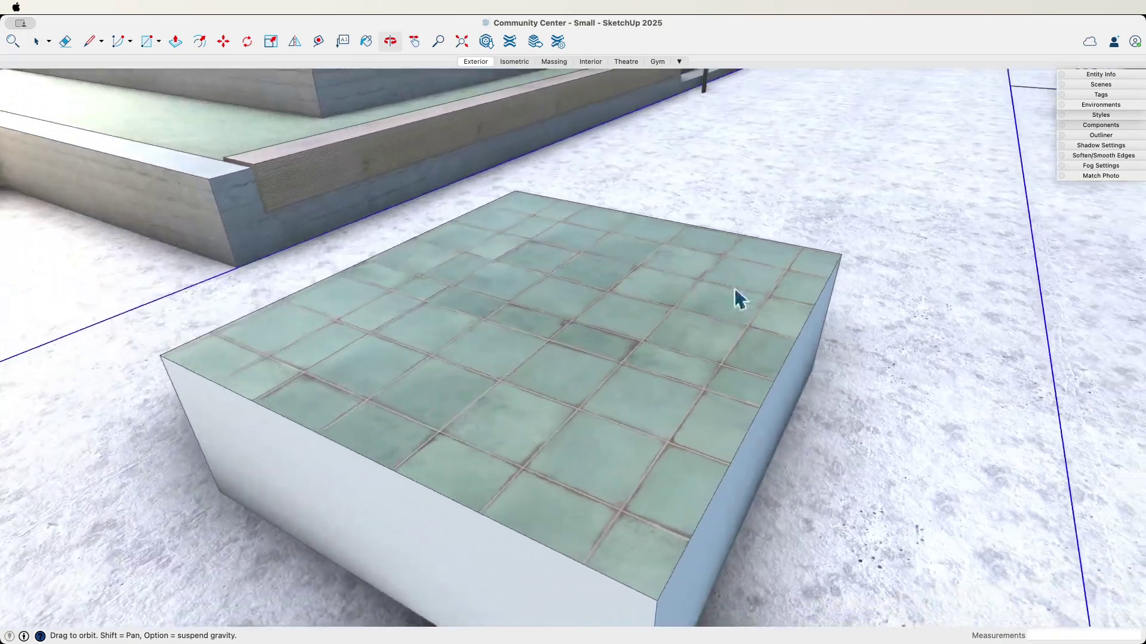
middle_click_drag(630, 360, 378, 263)
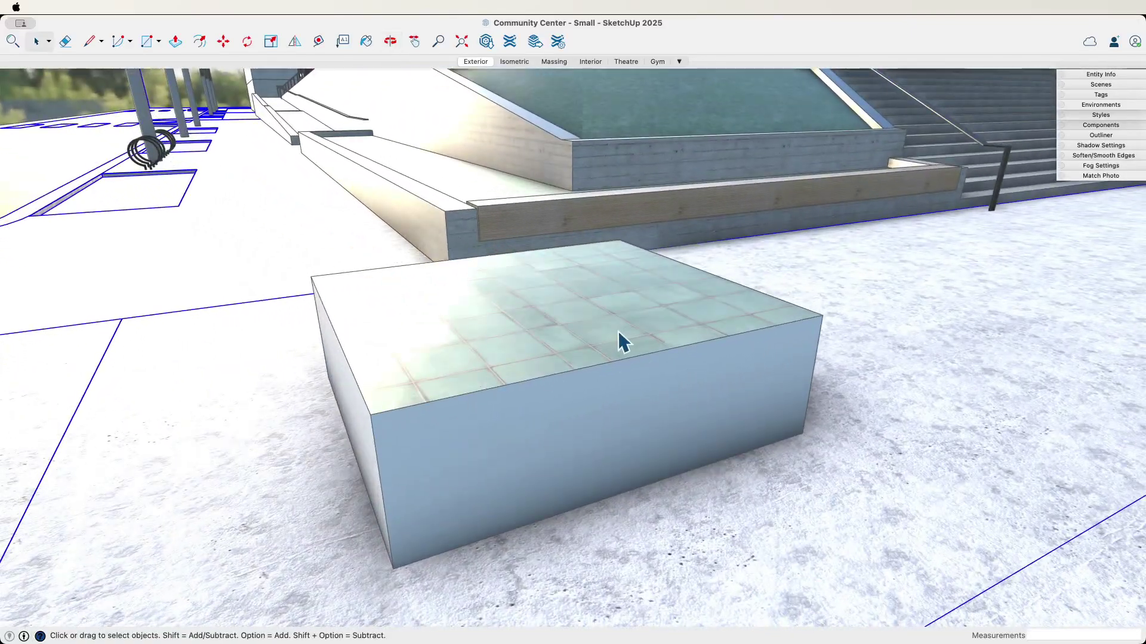
middle_click_drag(407, 330, 371, 308)
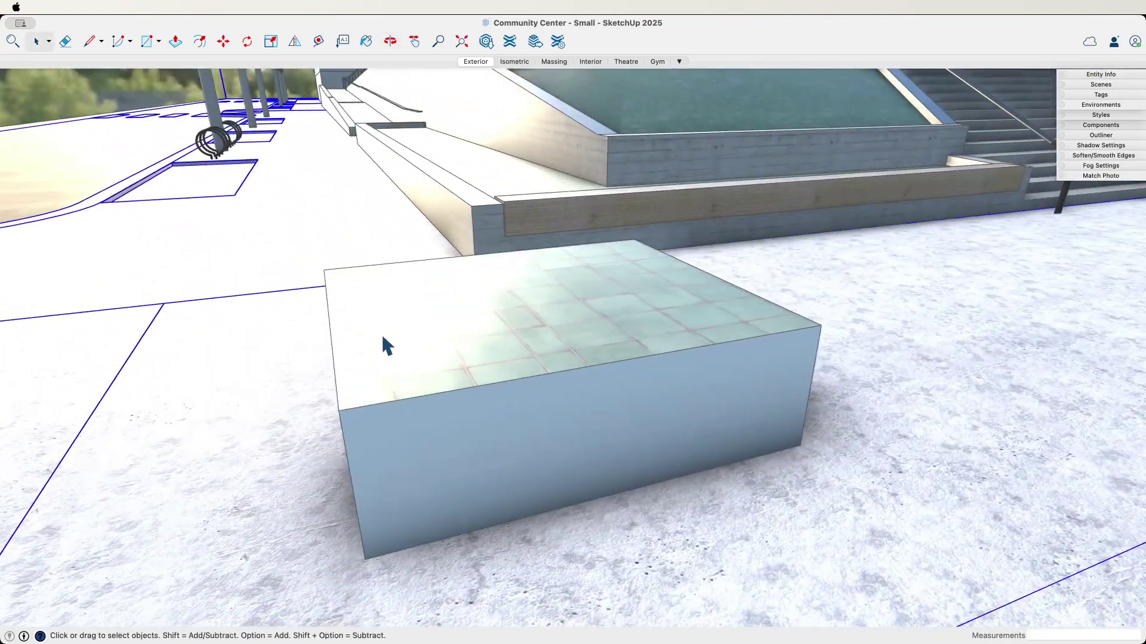
scroll(386, 345, "up", 3)
middle_click_drag(754, 305, 704, 360)
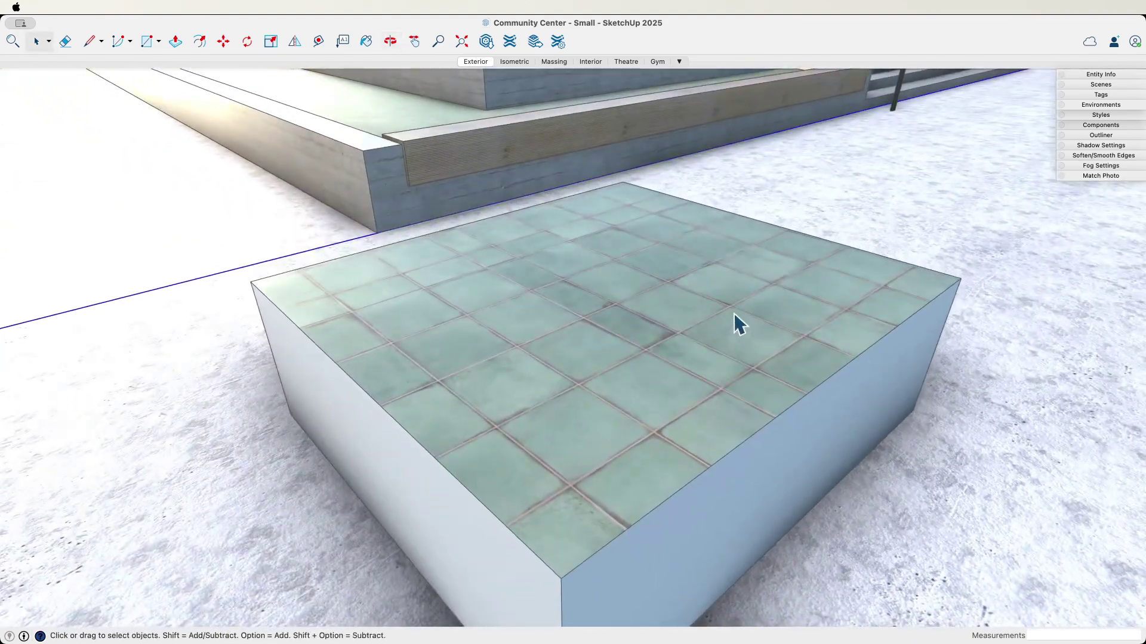
middle_click_drag(466, 300, 566, 340)
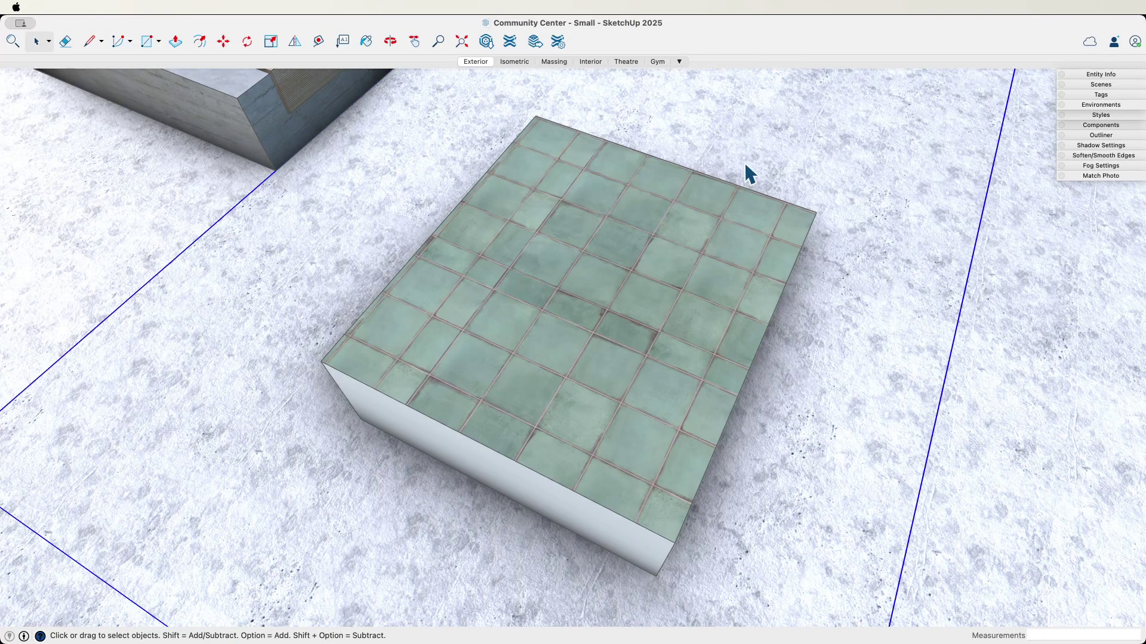
- Generate AI photoreal textures for the imported tile material in the model's materials
key("b")
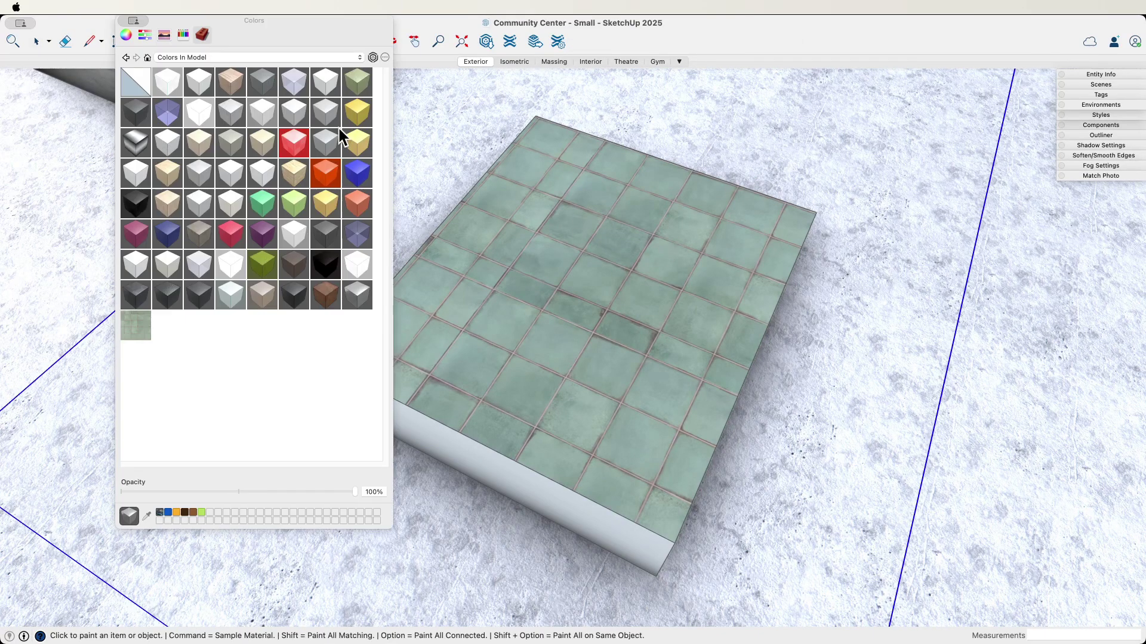
left_click(131, 333)
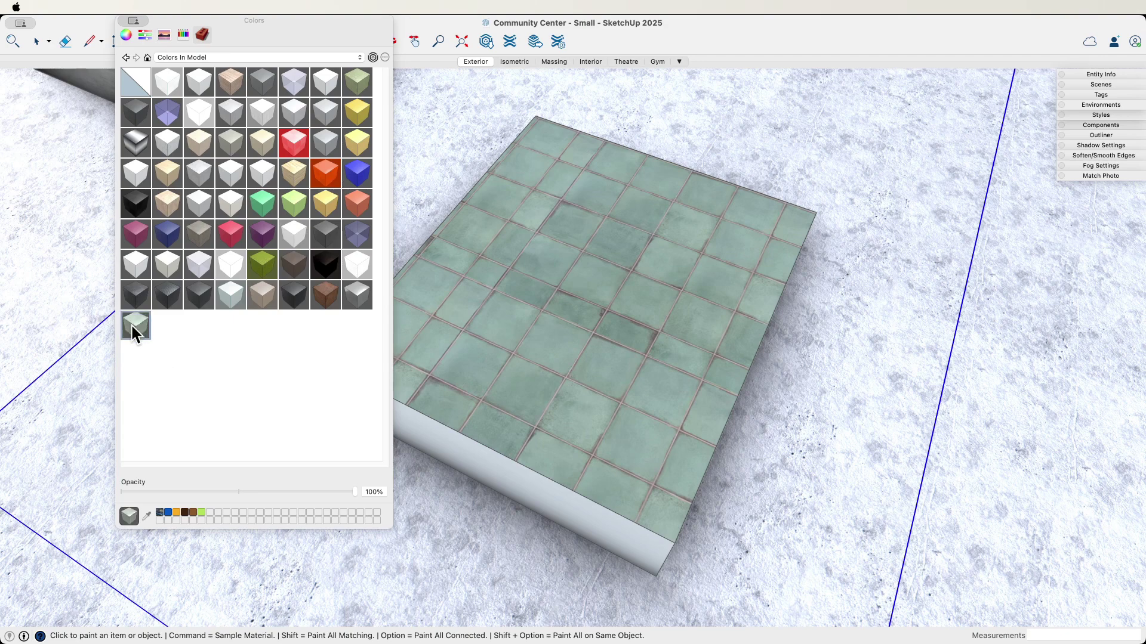
double_click(132, 327)
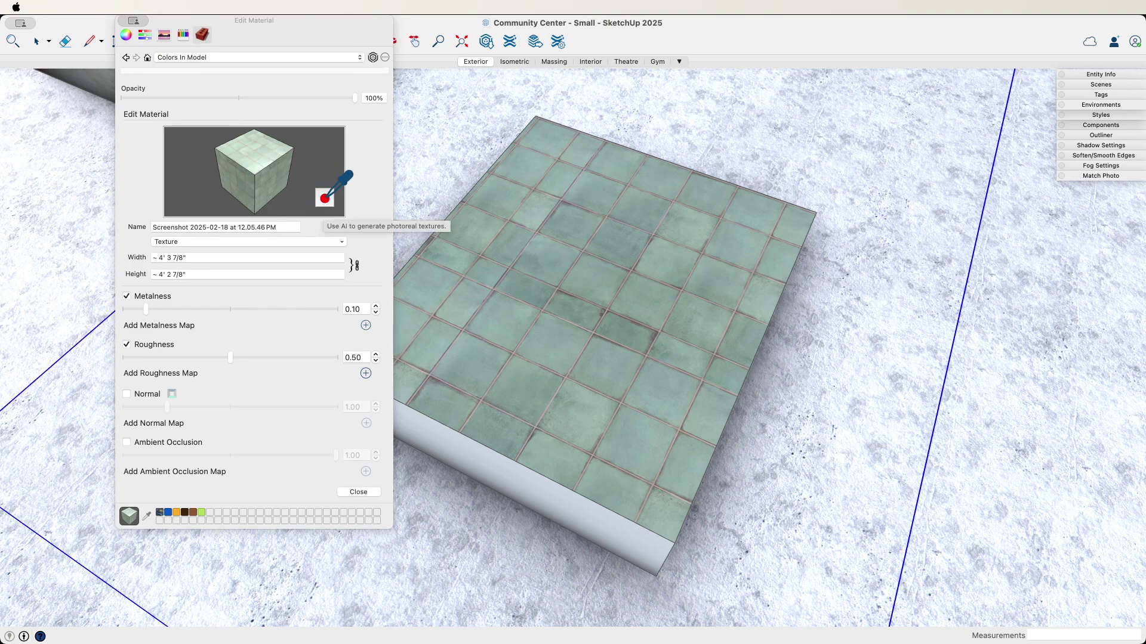
left_click(324, 196)
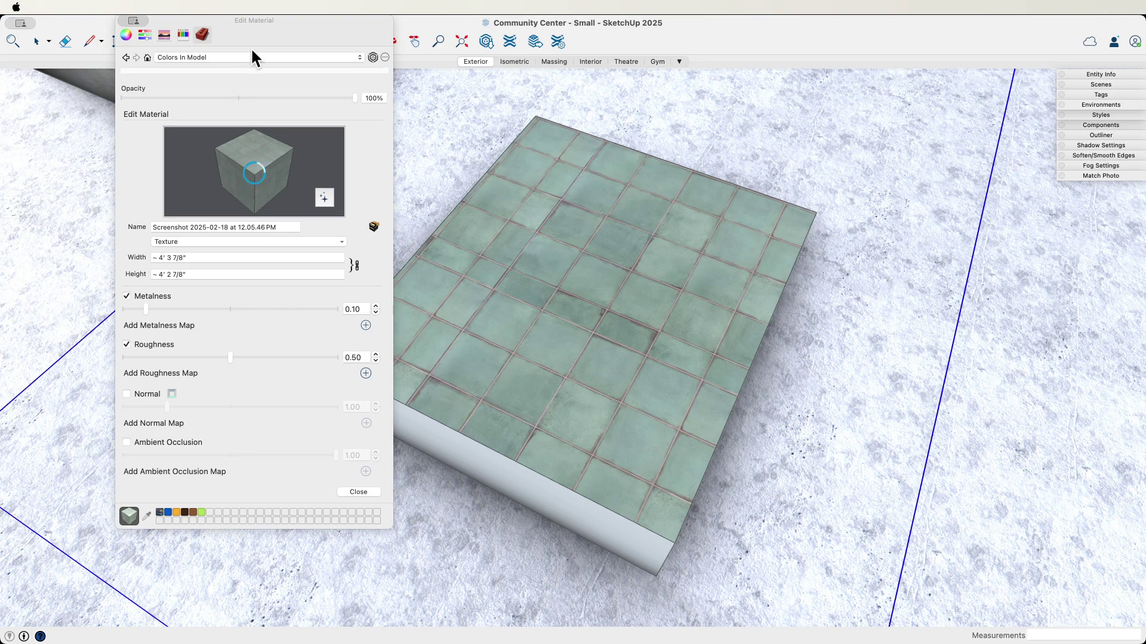
left_click_drag(255, 26, 114, 55)
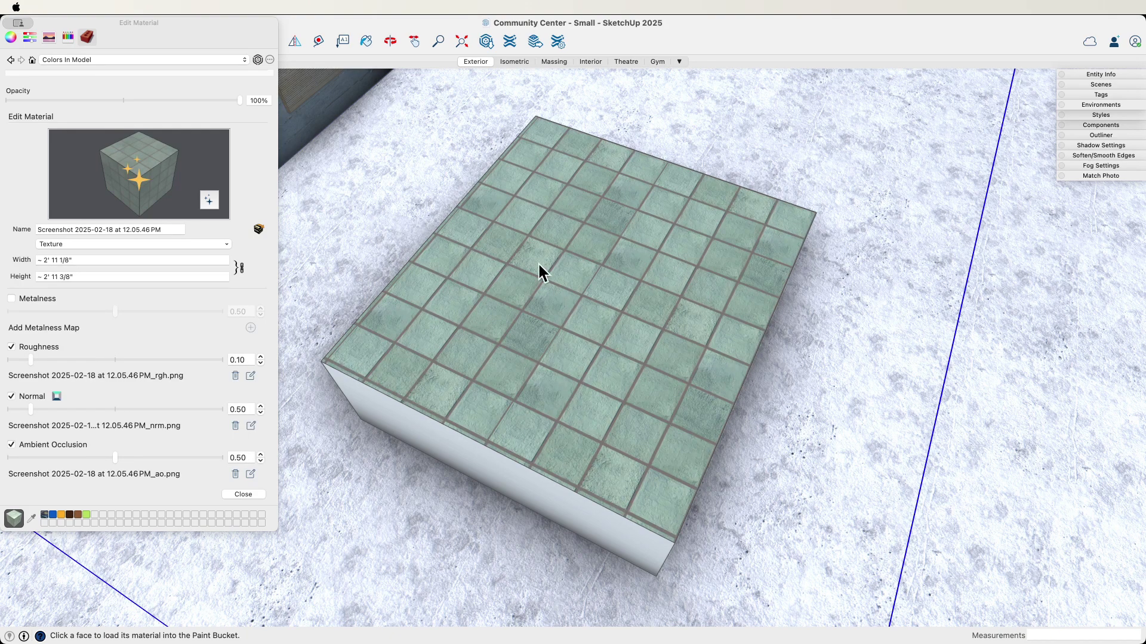
- Inspect the photoreal tile's grout lines, surface relief and sheen on the box up close and from several angles
mouse_move(704, 355)
middle_mouse_down()
mouse_move(445, 350)
mouse_move(609, 210)
mouse_move(446, 148)
mouse_move(450, 128)
mouse_move(409, 174)
mouse_move(430, 135)
mouse_move(488, 170)
mouse_move(422, 184)
mouse_move(440, 149)
mouse_move(473, 204)
middle_mouse_up()
mouse_move(597, 309)
middle_mouse_down()
mouse_move(501, 289)
mouse_move(549, 409)
mouse_move(525, 327)
mouse_move(514, 191)
mouse_move(407, 231)
mouse_move(450, 297)
mouse_move(465, 269)
middle_mouse_up()
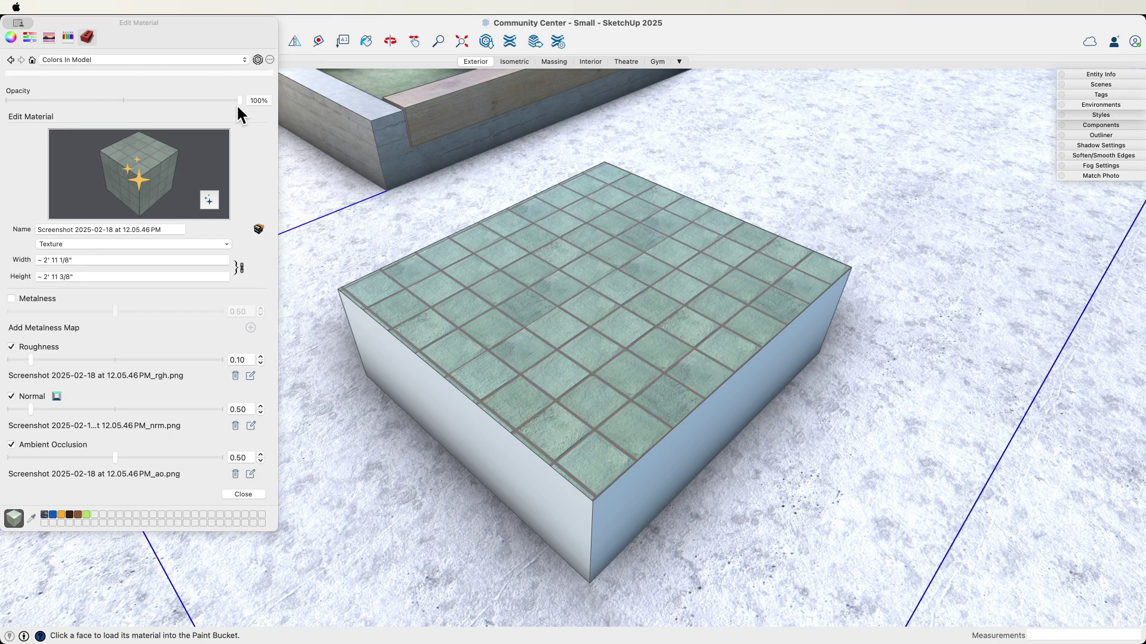
left_click(403, 184)
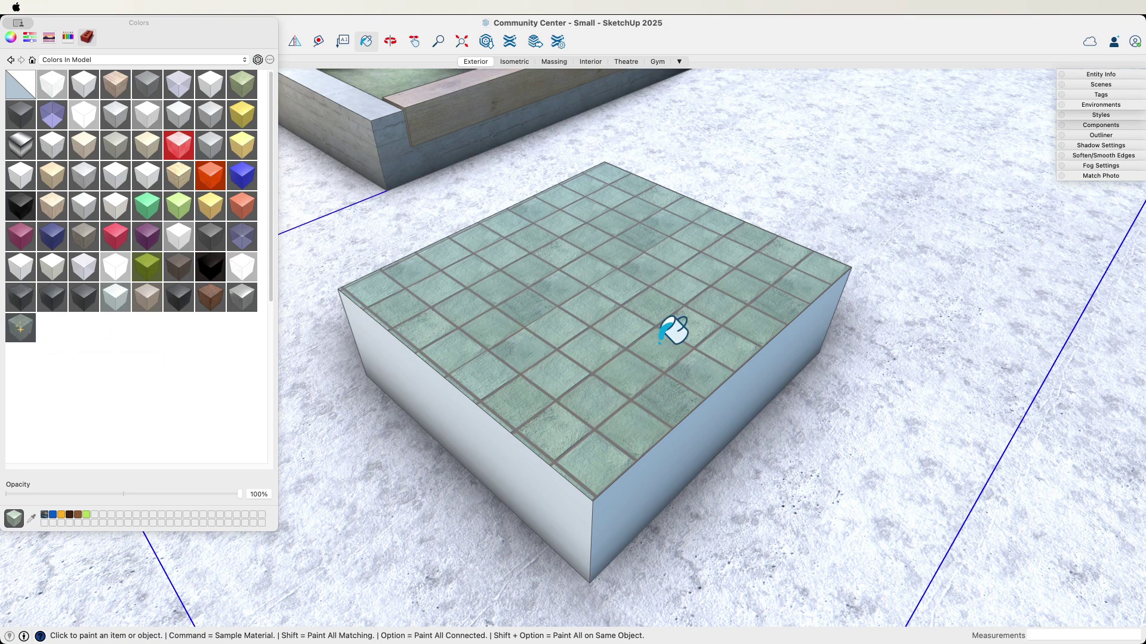
mouse_move(673, 330)
middle_mouse_down()
mouse_move(660, 340)
mouse_move(593, 263)
mouse_move(588, 350)
mouse_move(499, 371)
mouse_move(412, 340)
mouse_move(503, 401)
mouse_move(686, 455)
mouse_move(660, 313)
mouse_move(575, 388)
mouse_move(589, 225)
middle_mouse_up()
scroll(659, 313, "up", 5)
scroll(722, 310, "down", 2)
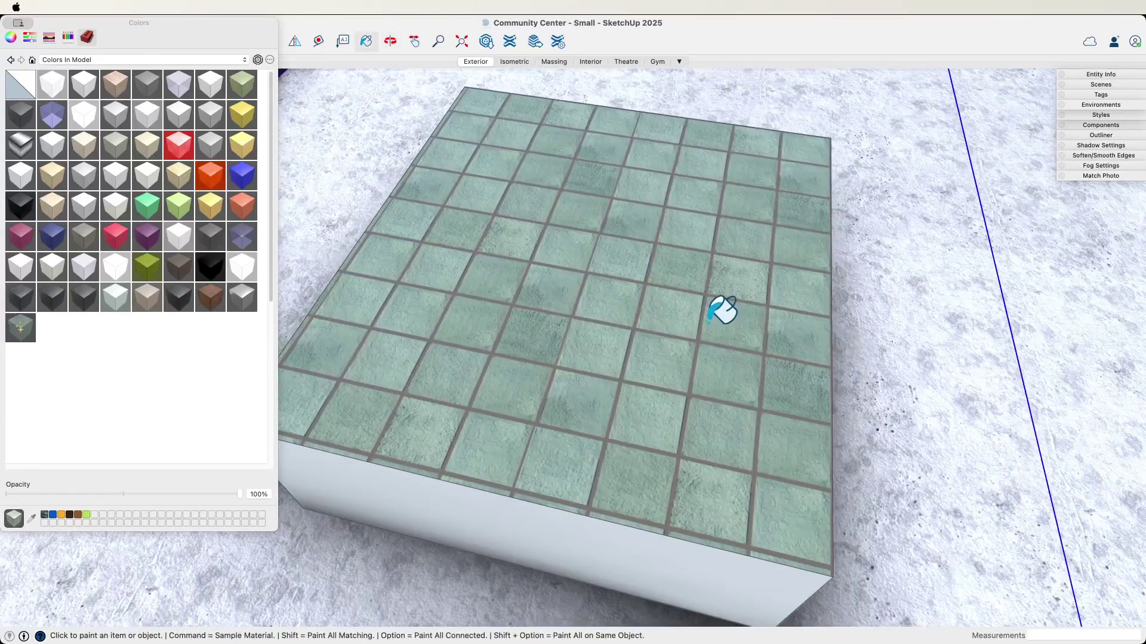
scroll(723, 350, "down", 3)
middle_click_drag(678, 351, 452, 256)
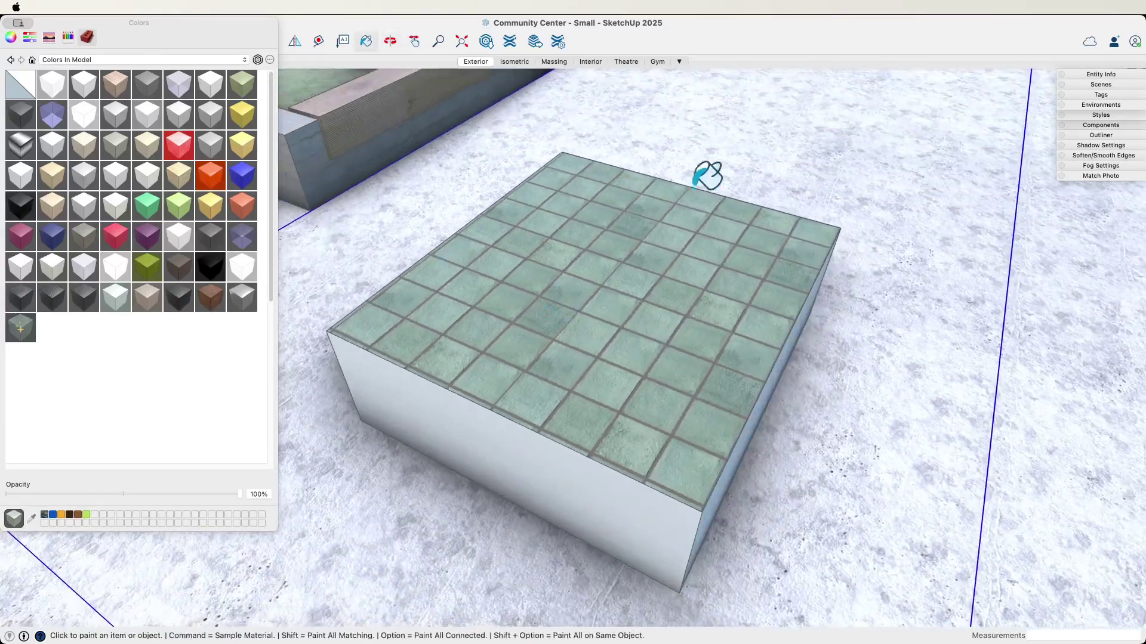
mouse_move(776, 349)
middle_mouse_down()
mouse_move(660, 299)
mouse_move(691, 370)
mouse_move(706, 335)
middle_mouse_up()
scroll(706, 335, "up", 3)
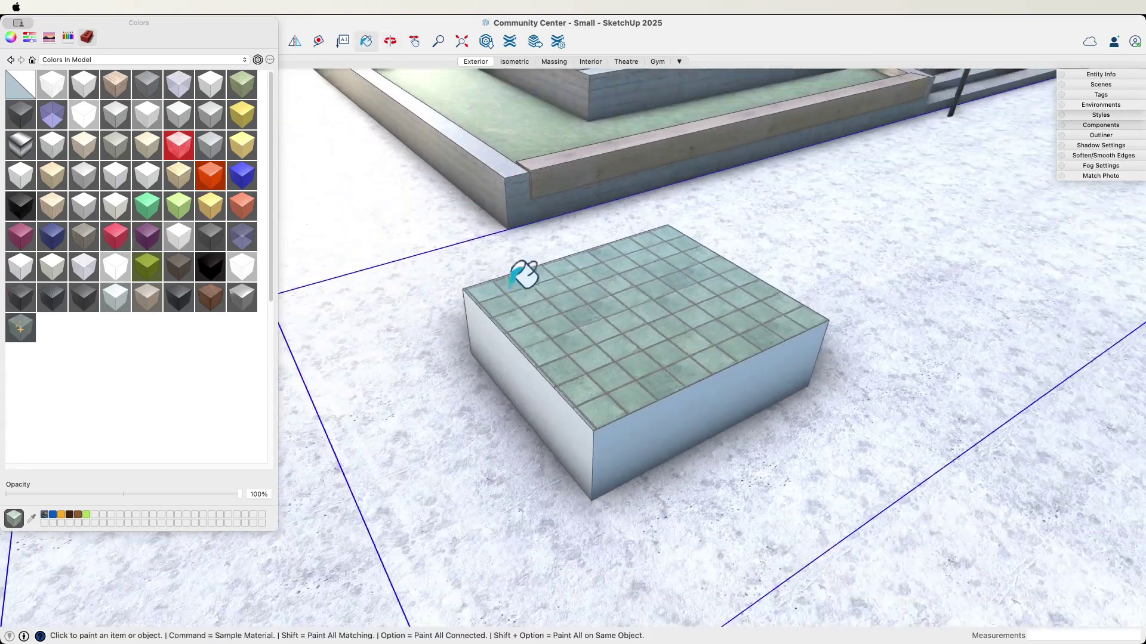
- Clear the selection, close the materials window and review the whole community center in the Farm 2K IBL environment
scroll(524, 275, "down", 8)
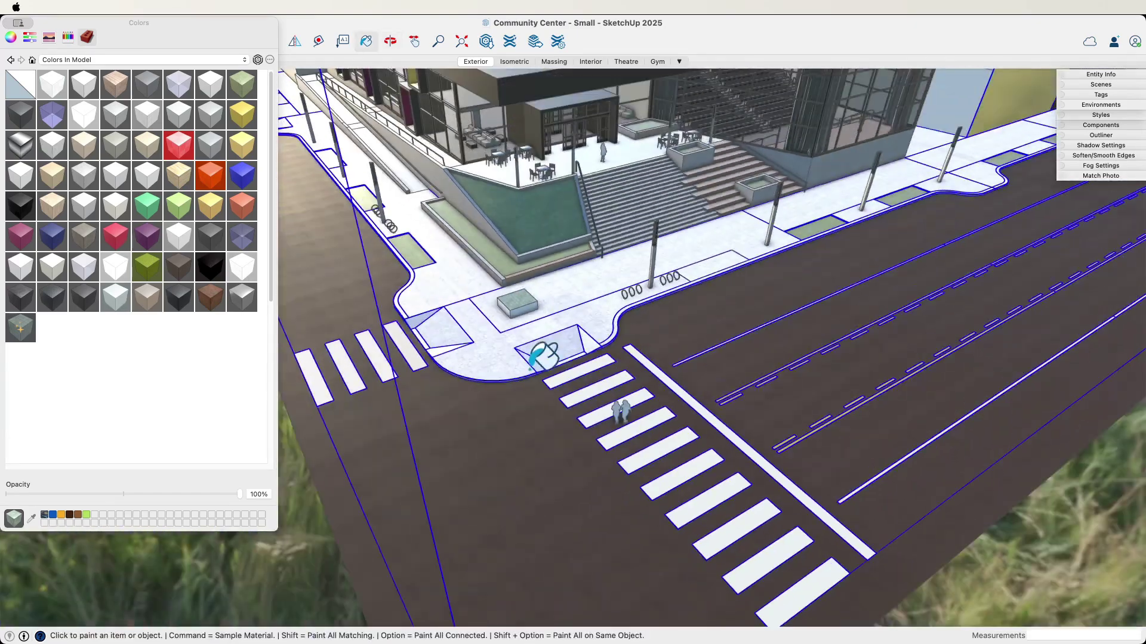
scroll(540, 356, "down", 10)
middle_click_drag(534, 344, 560, 249)
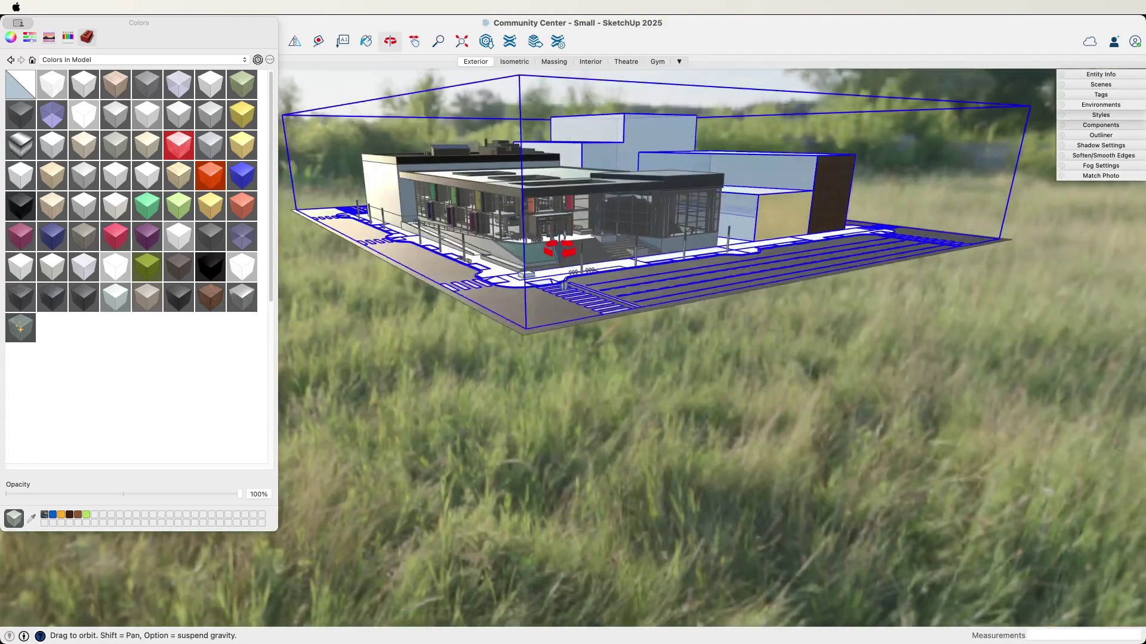
key("space")
left_click(701, 435)
scroll(599, 296, "up", 10)
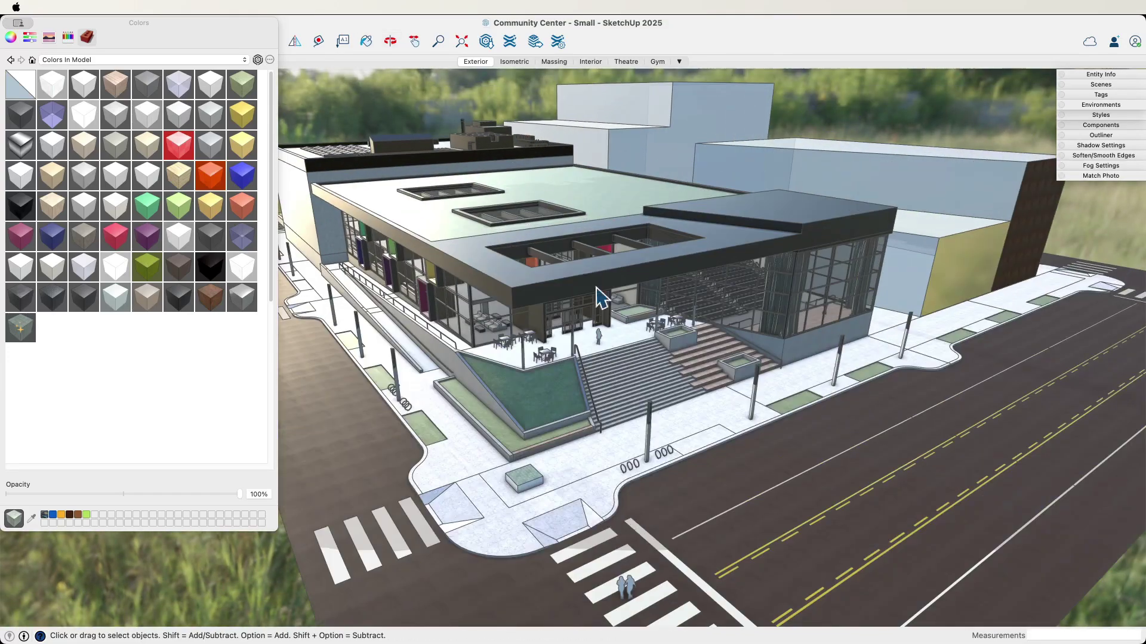
scroll(600, 296, "up", 5)
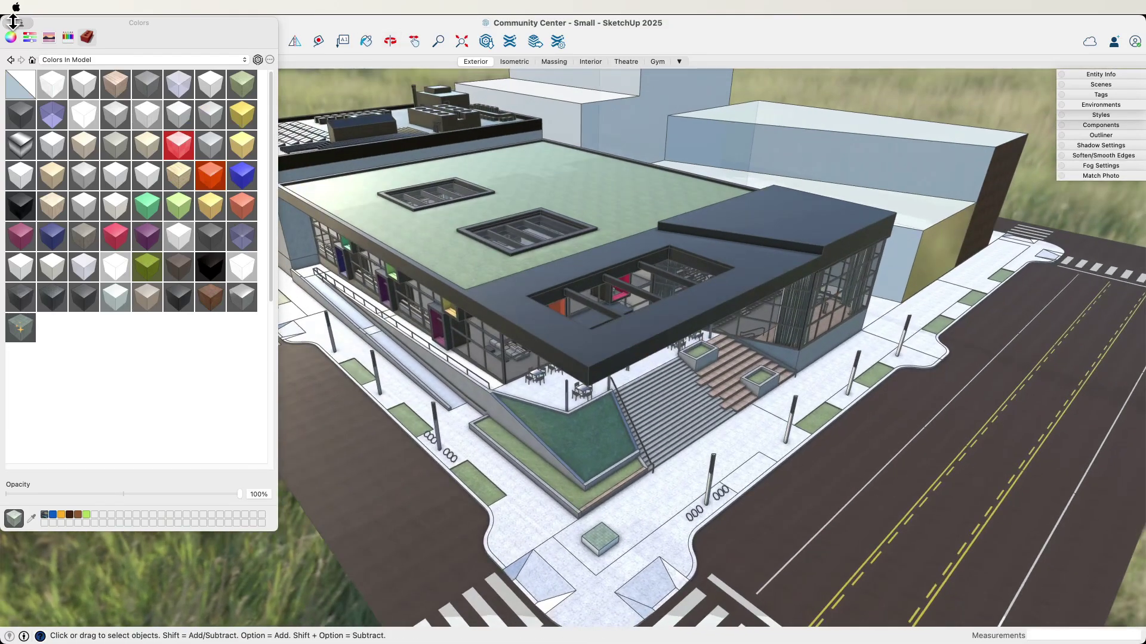
scroll(443, 439, "down", 8)
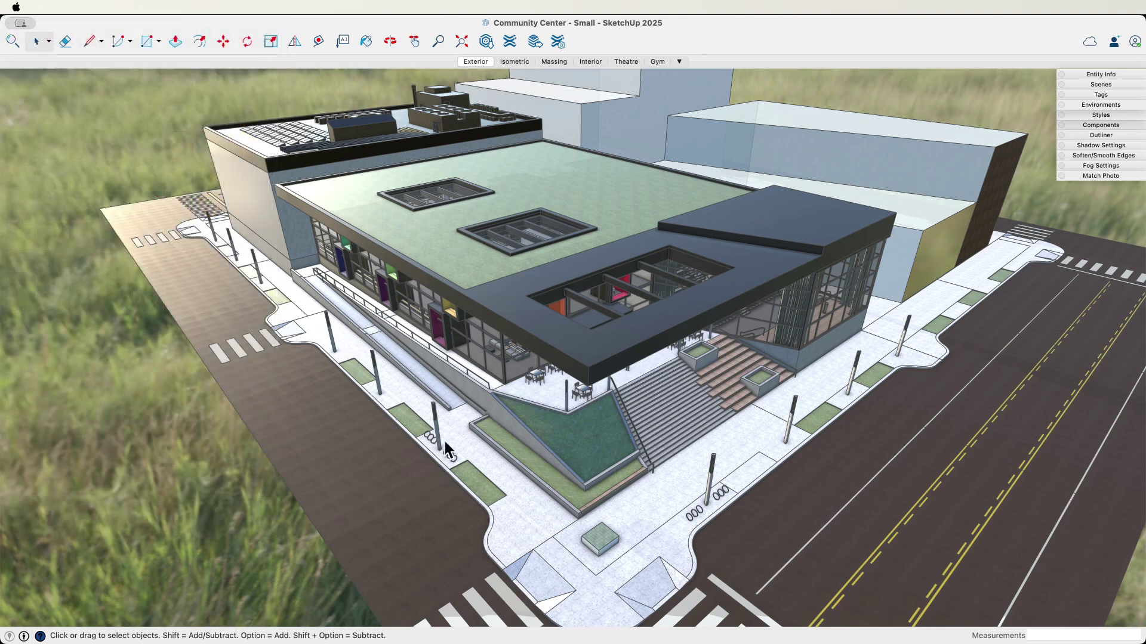
scroll(779, 135, "up", 5)
scroll(779, 145, "down", 5)
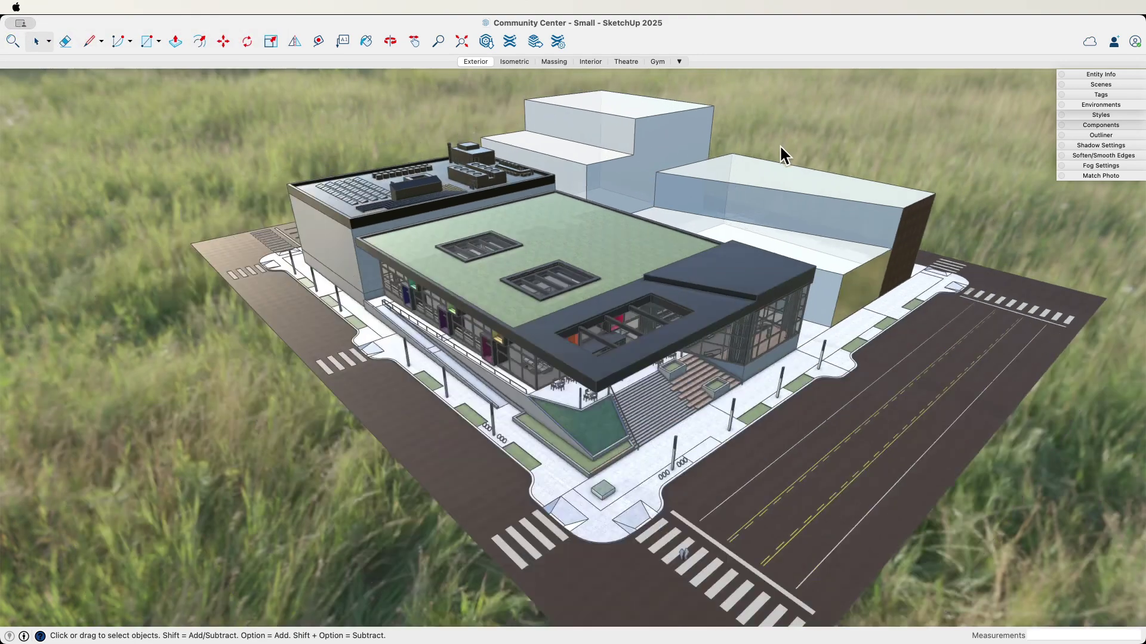